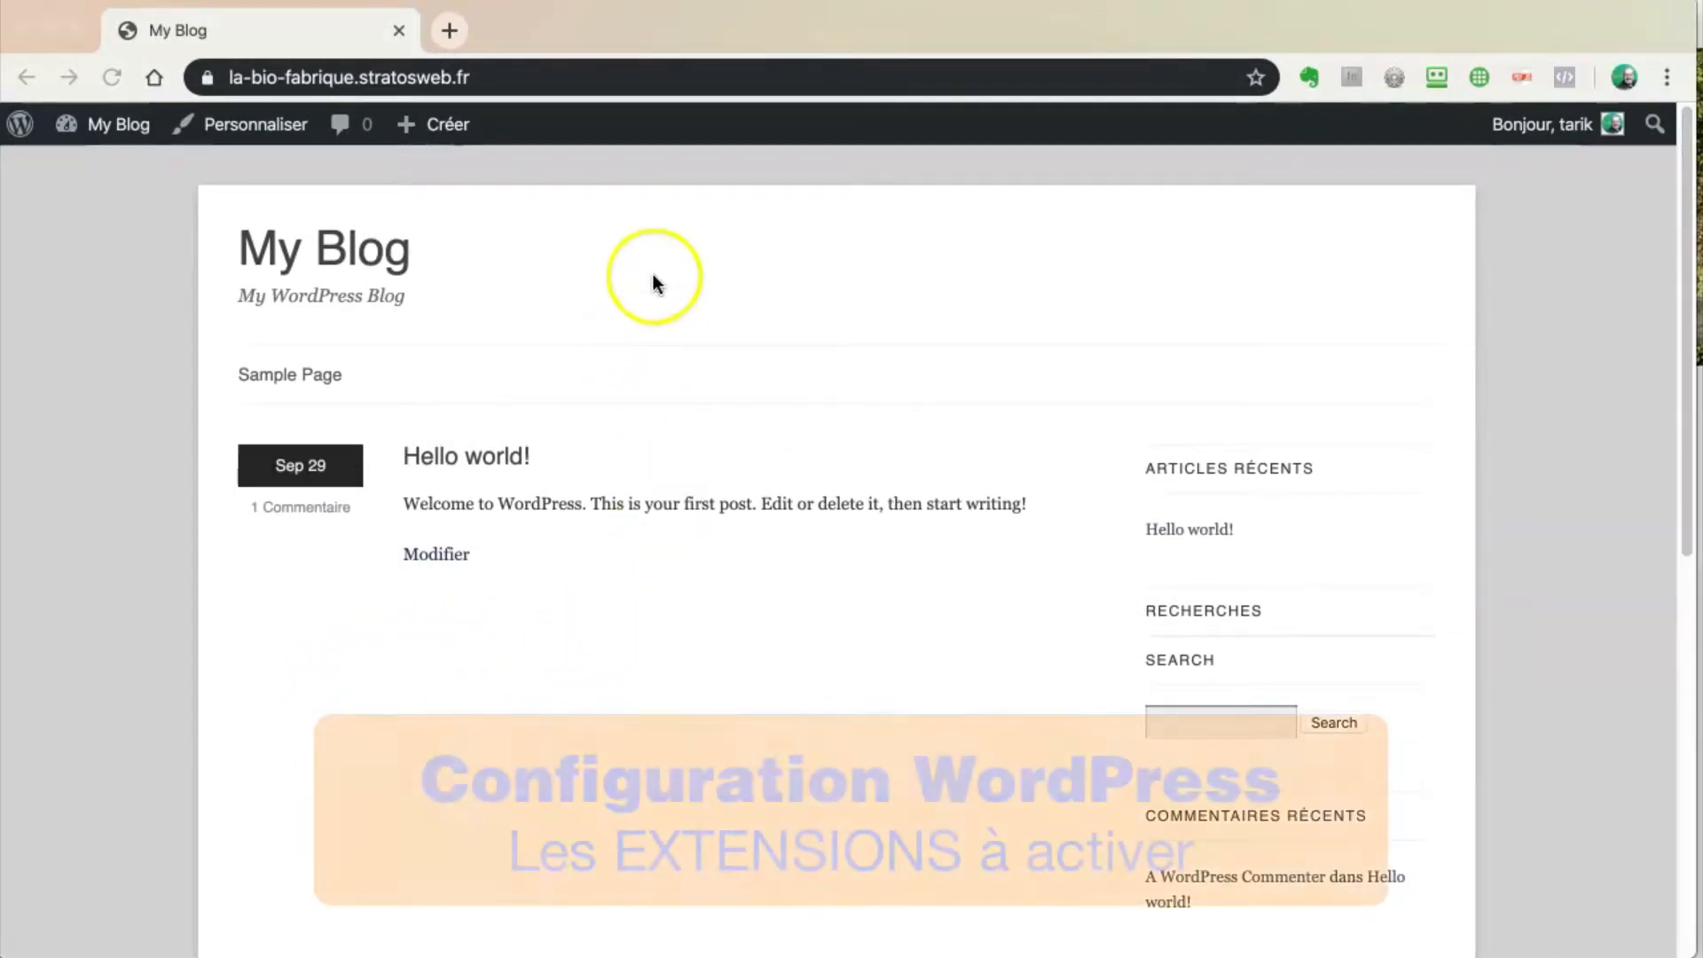
Step: Go to the site's WordPress dashboard and open the list of installed extensions
click(654, 278)
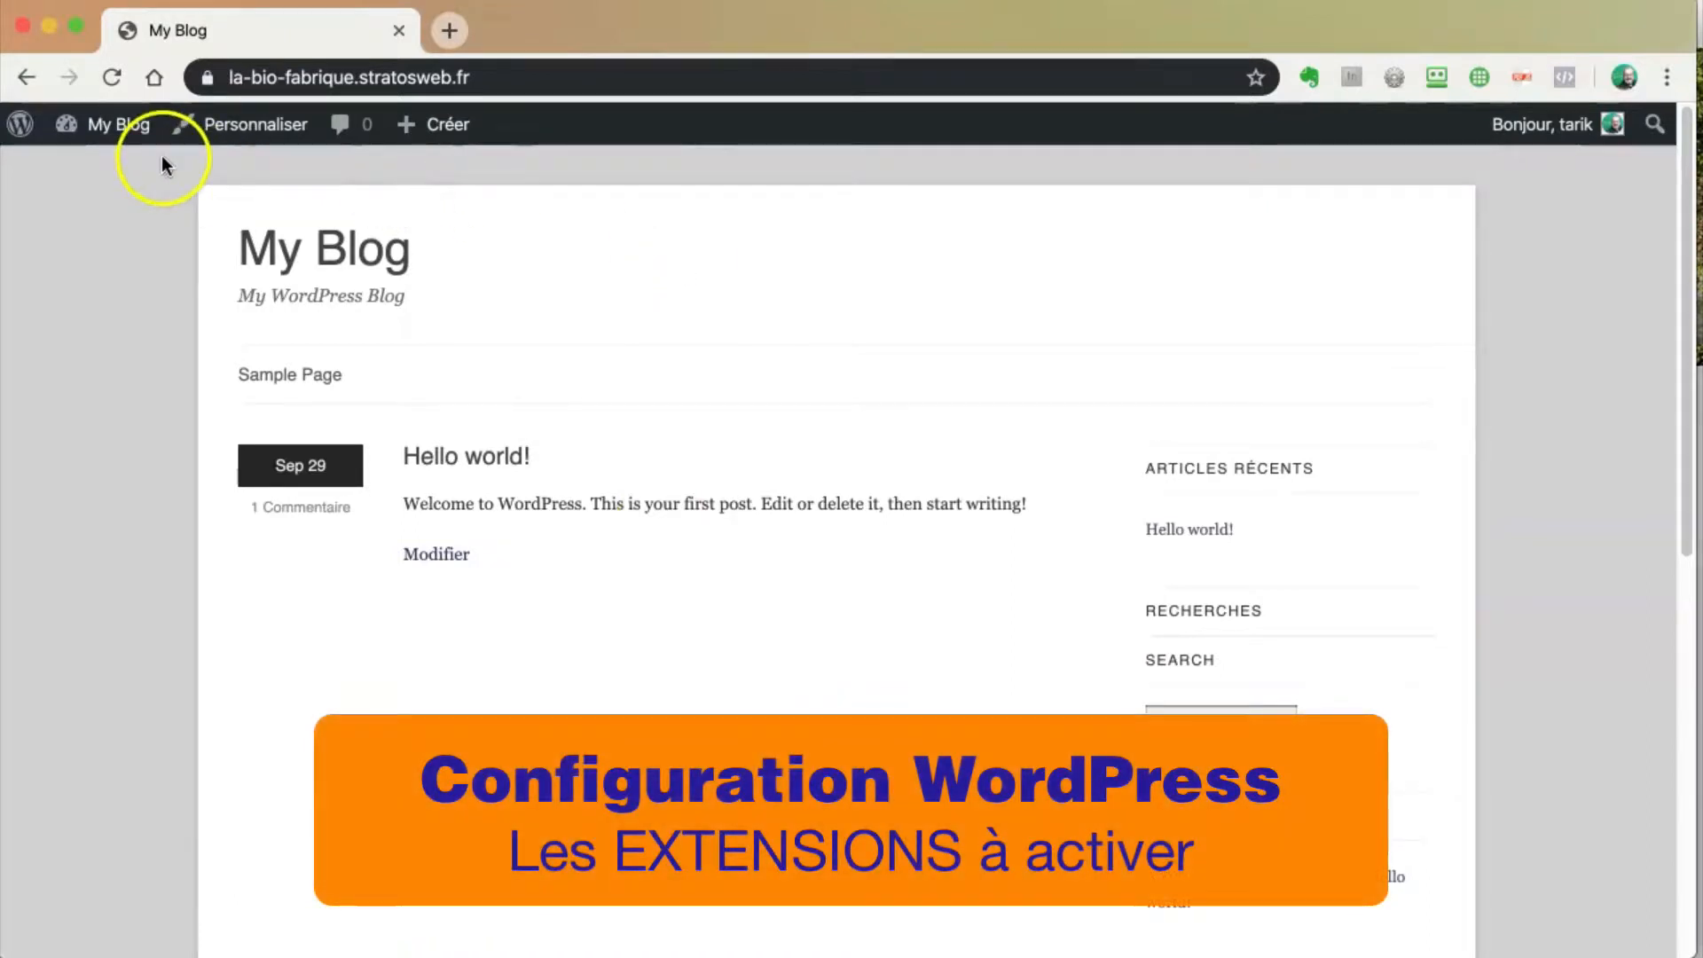
mouse_move(120, 133)
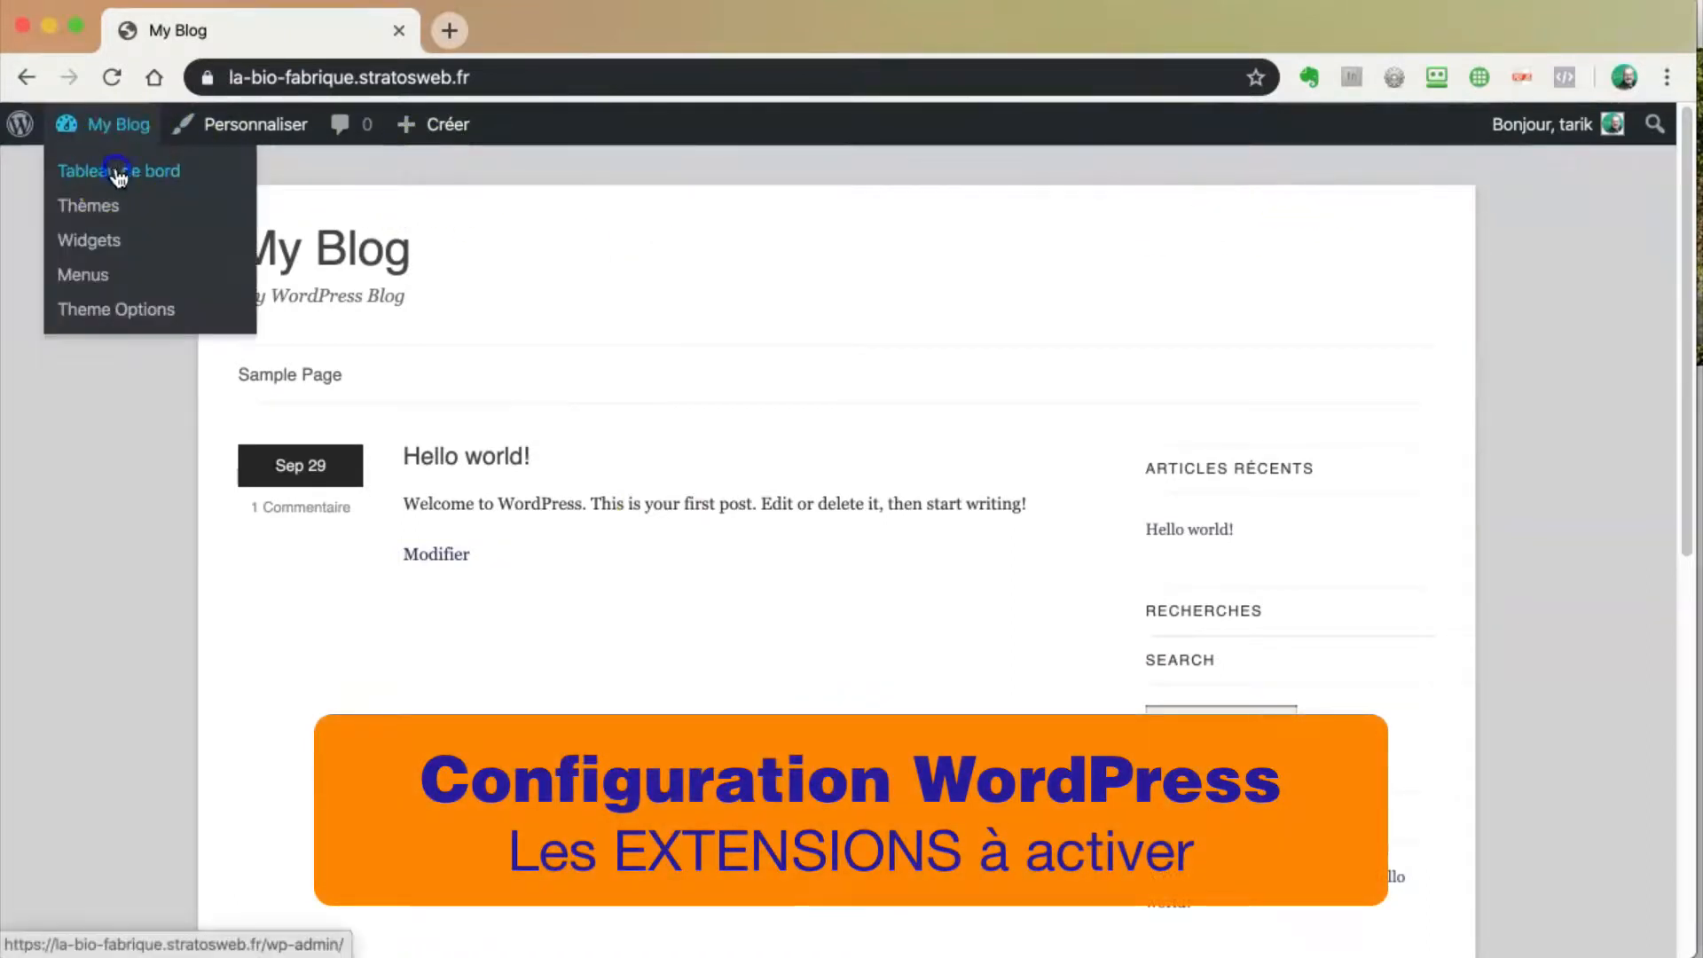
click(133, 173)
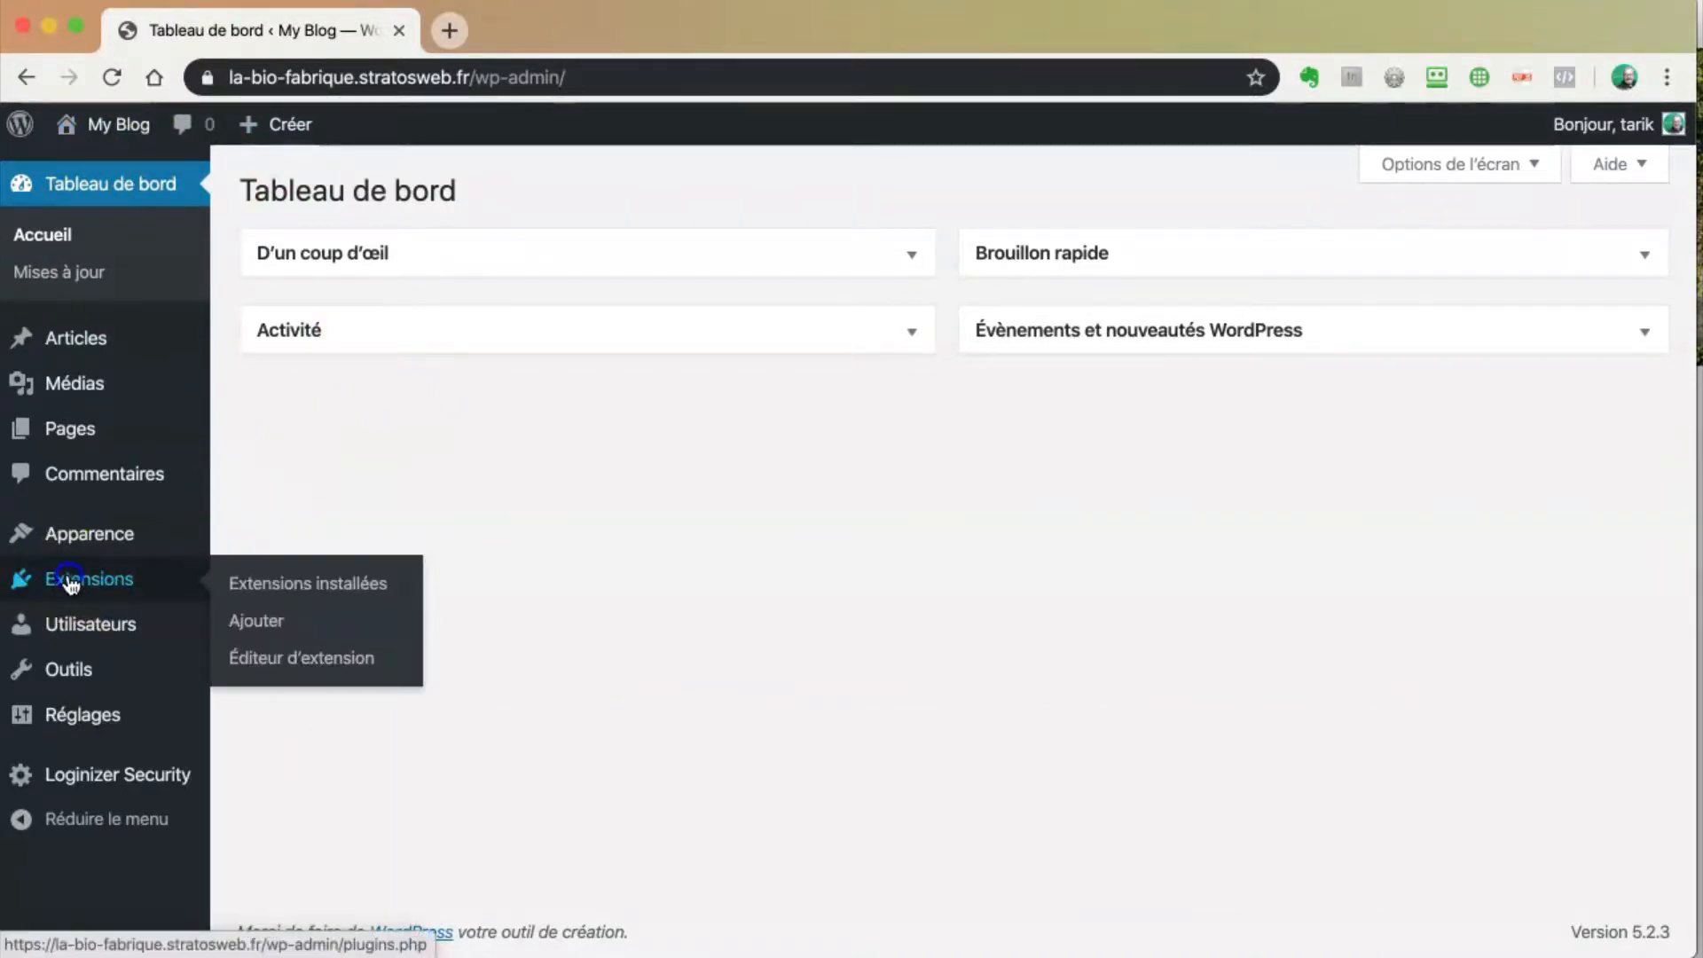
click(71, 581)
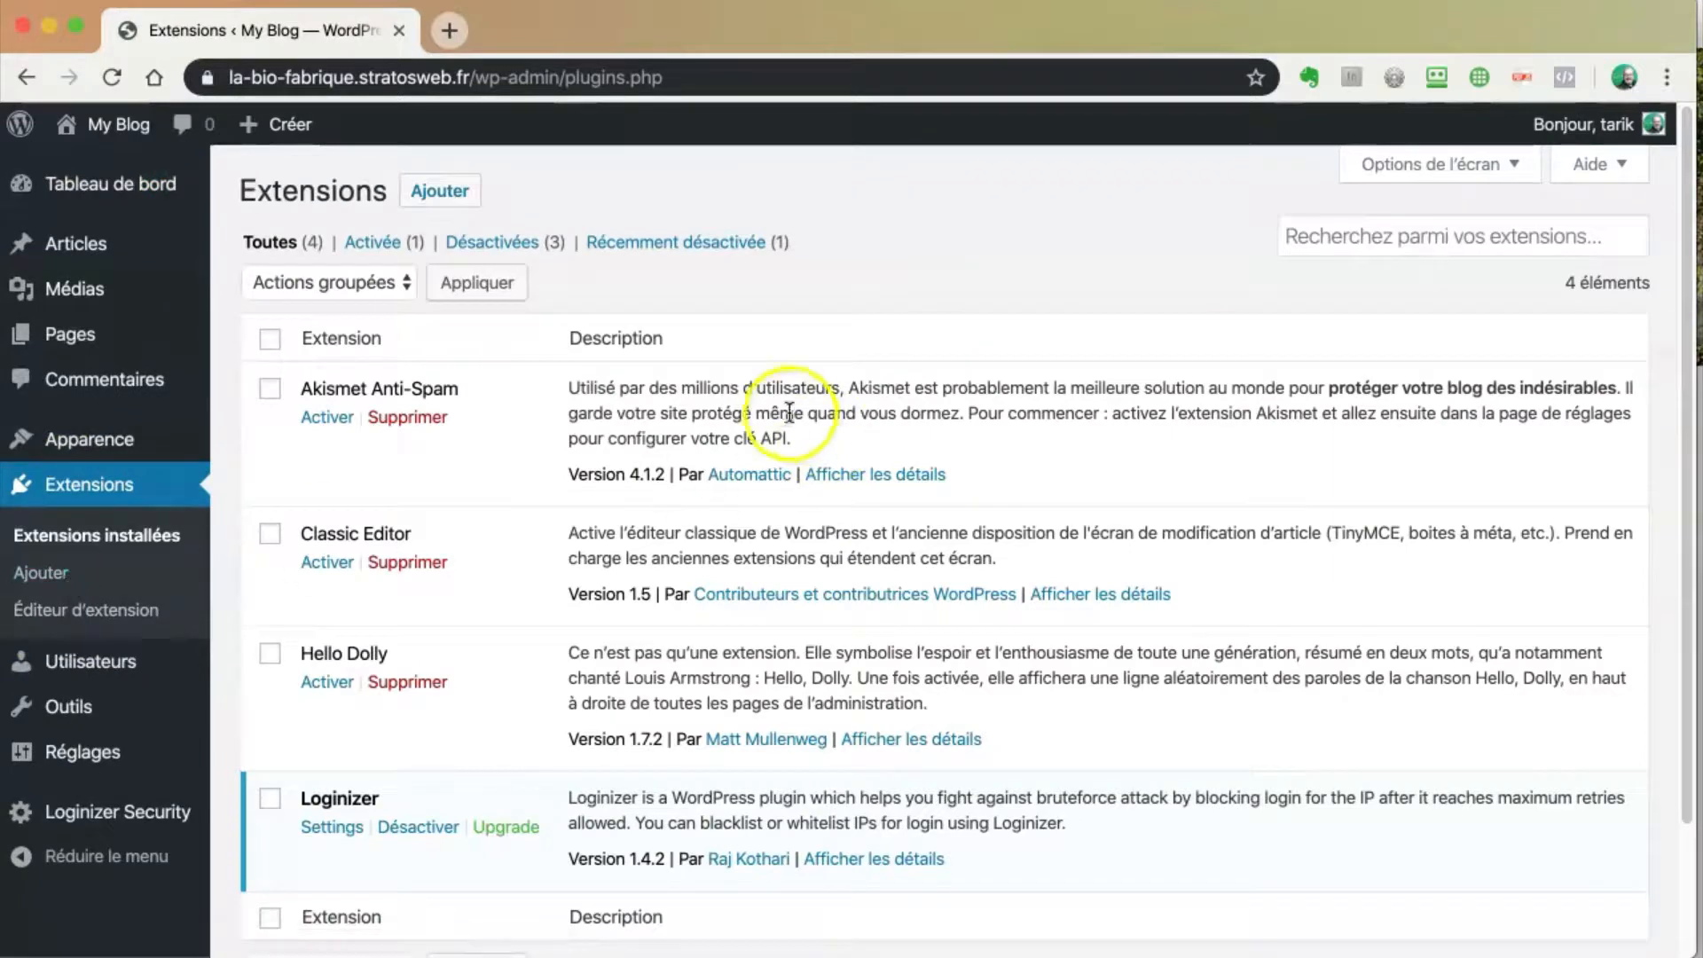
Step: Delete the Hello Dolly extension and its data from the site
scroll(761, 423, down, 1)
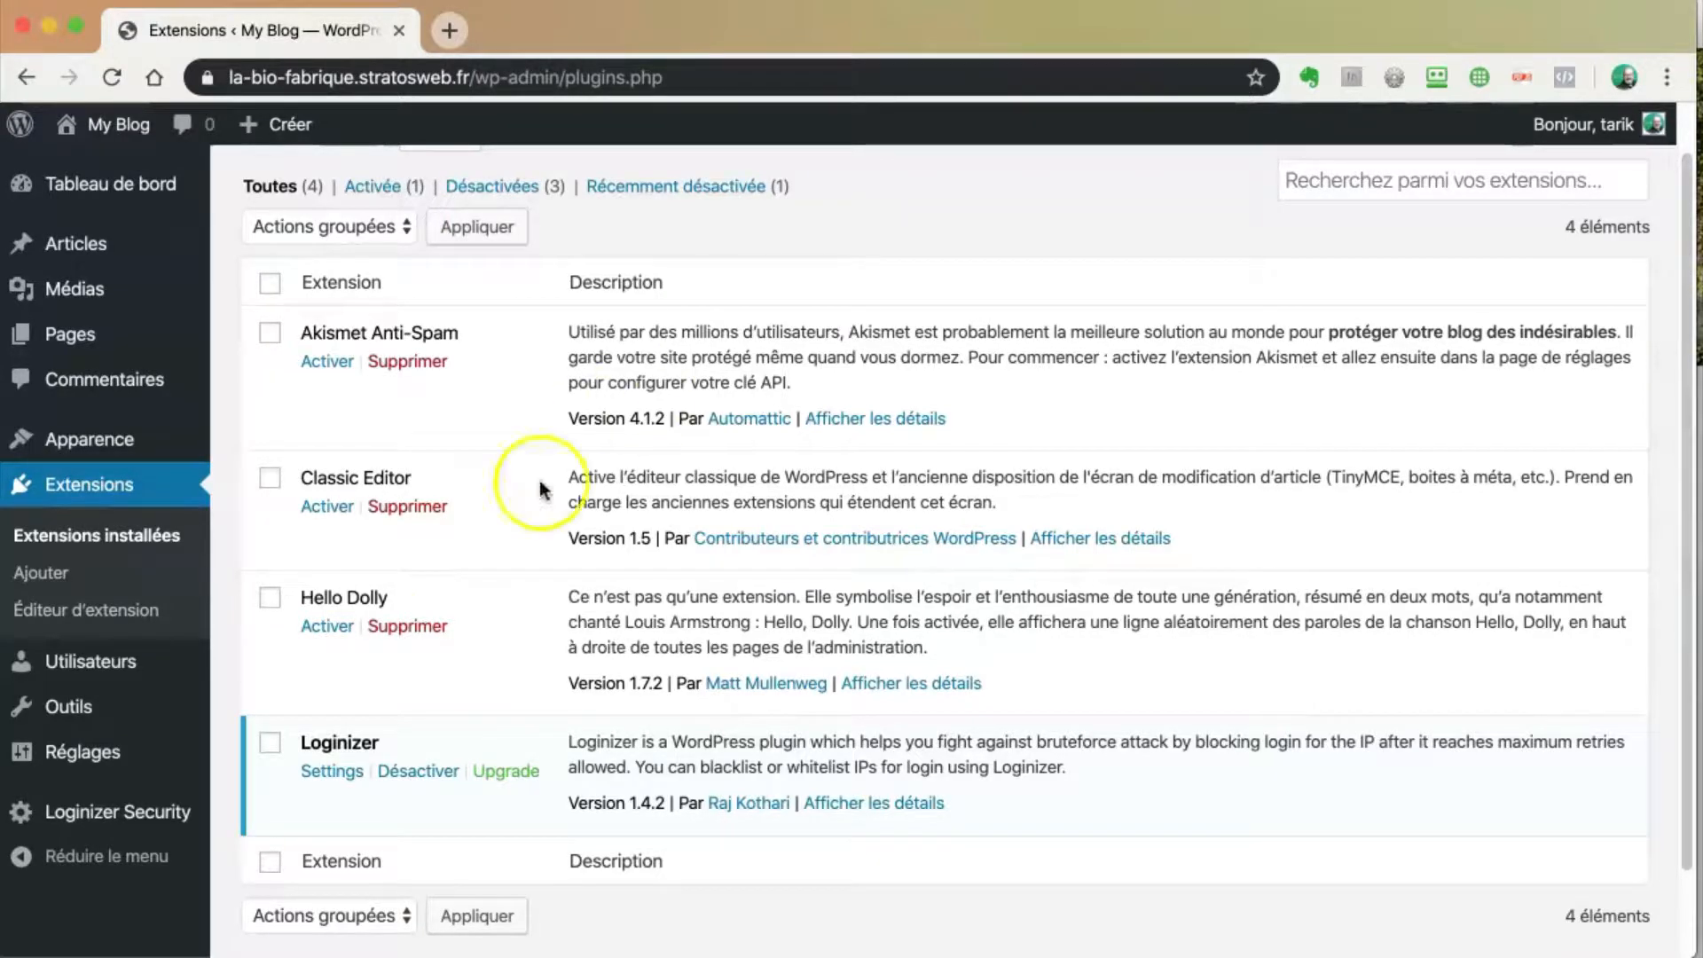
click(269, 602)
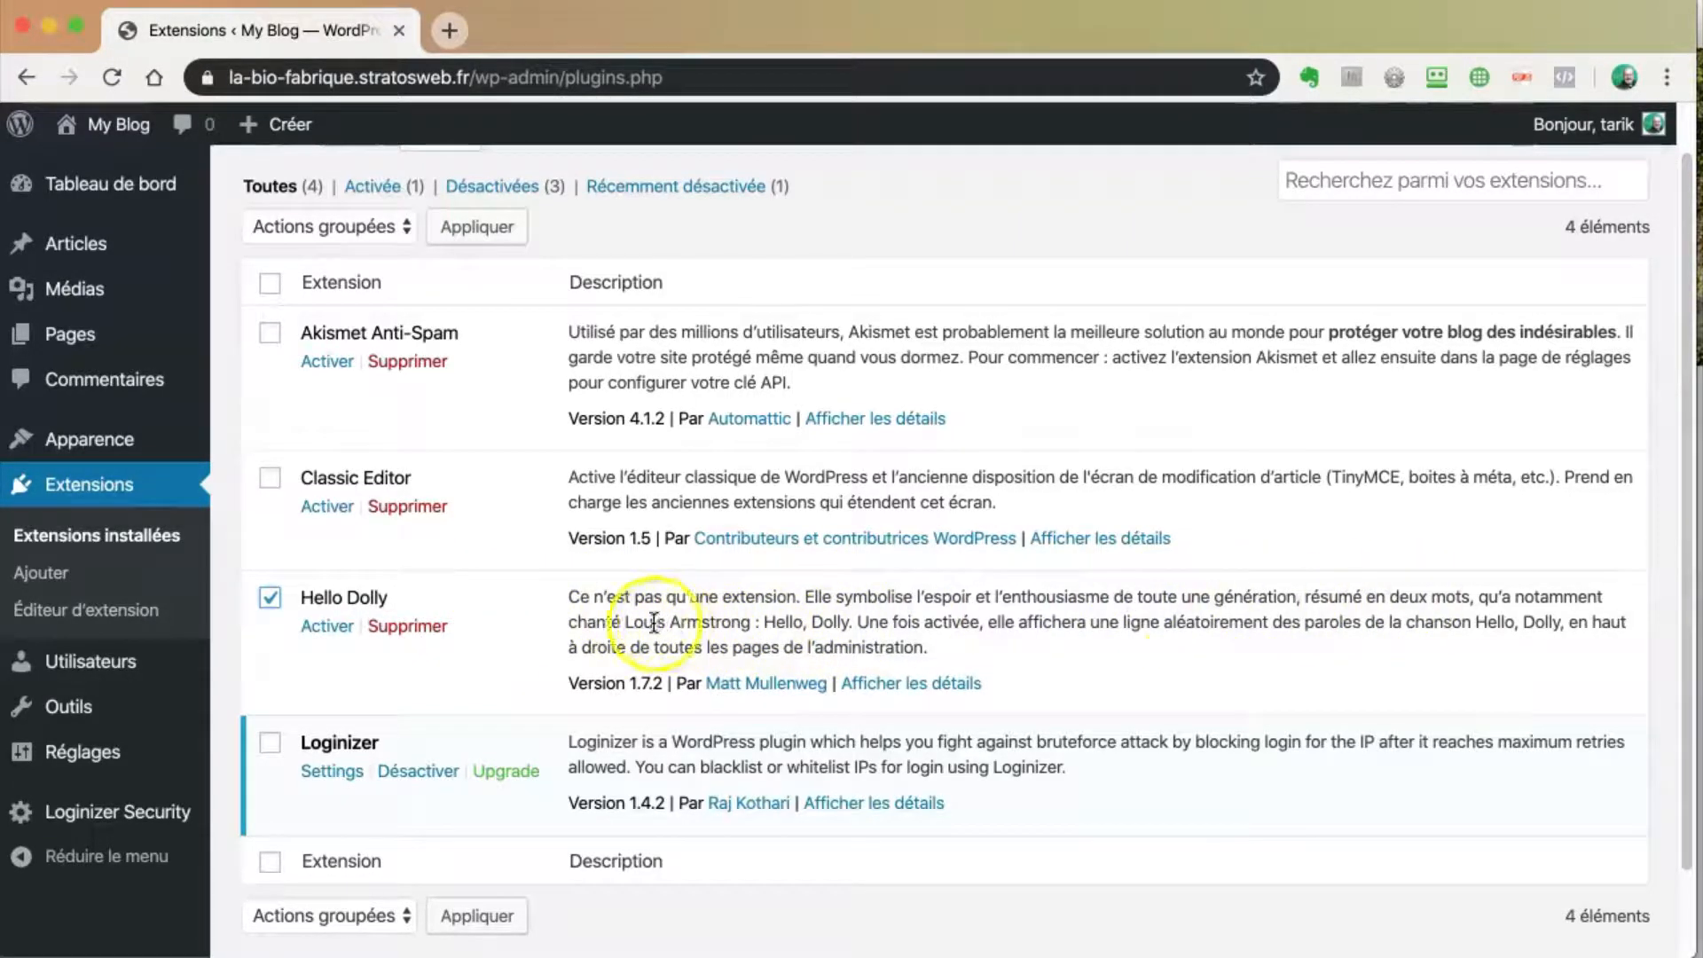
drag(764, 623, 948, 622)
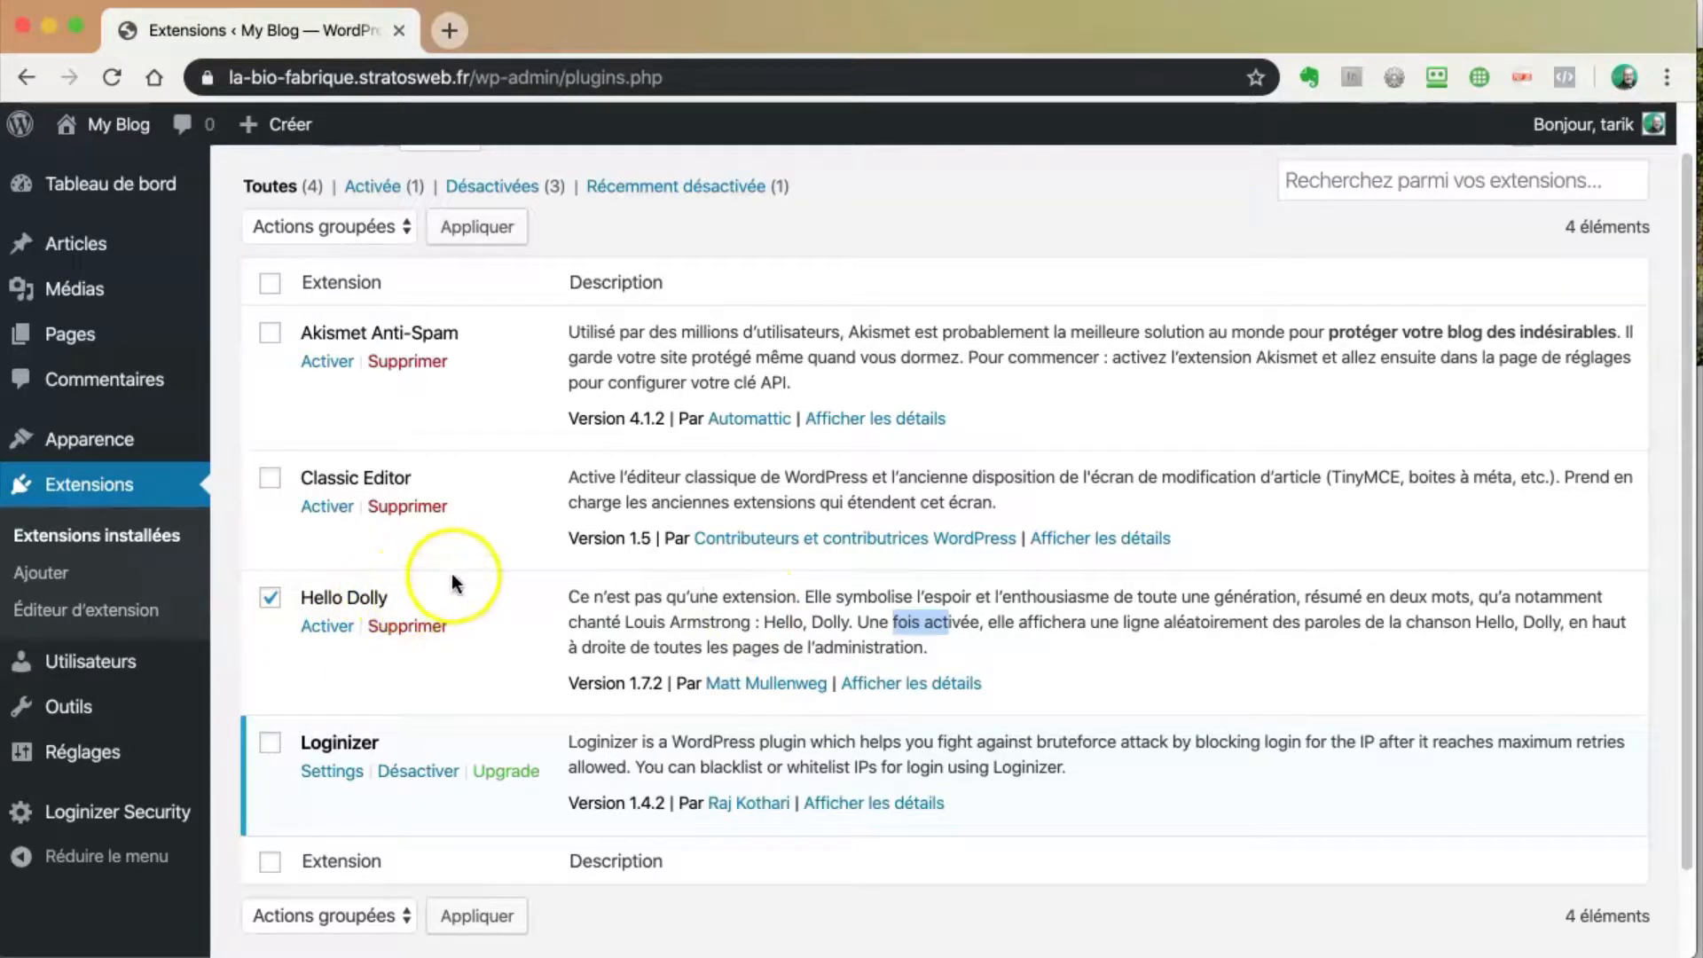
click(402, 553)
click(271, 598)
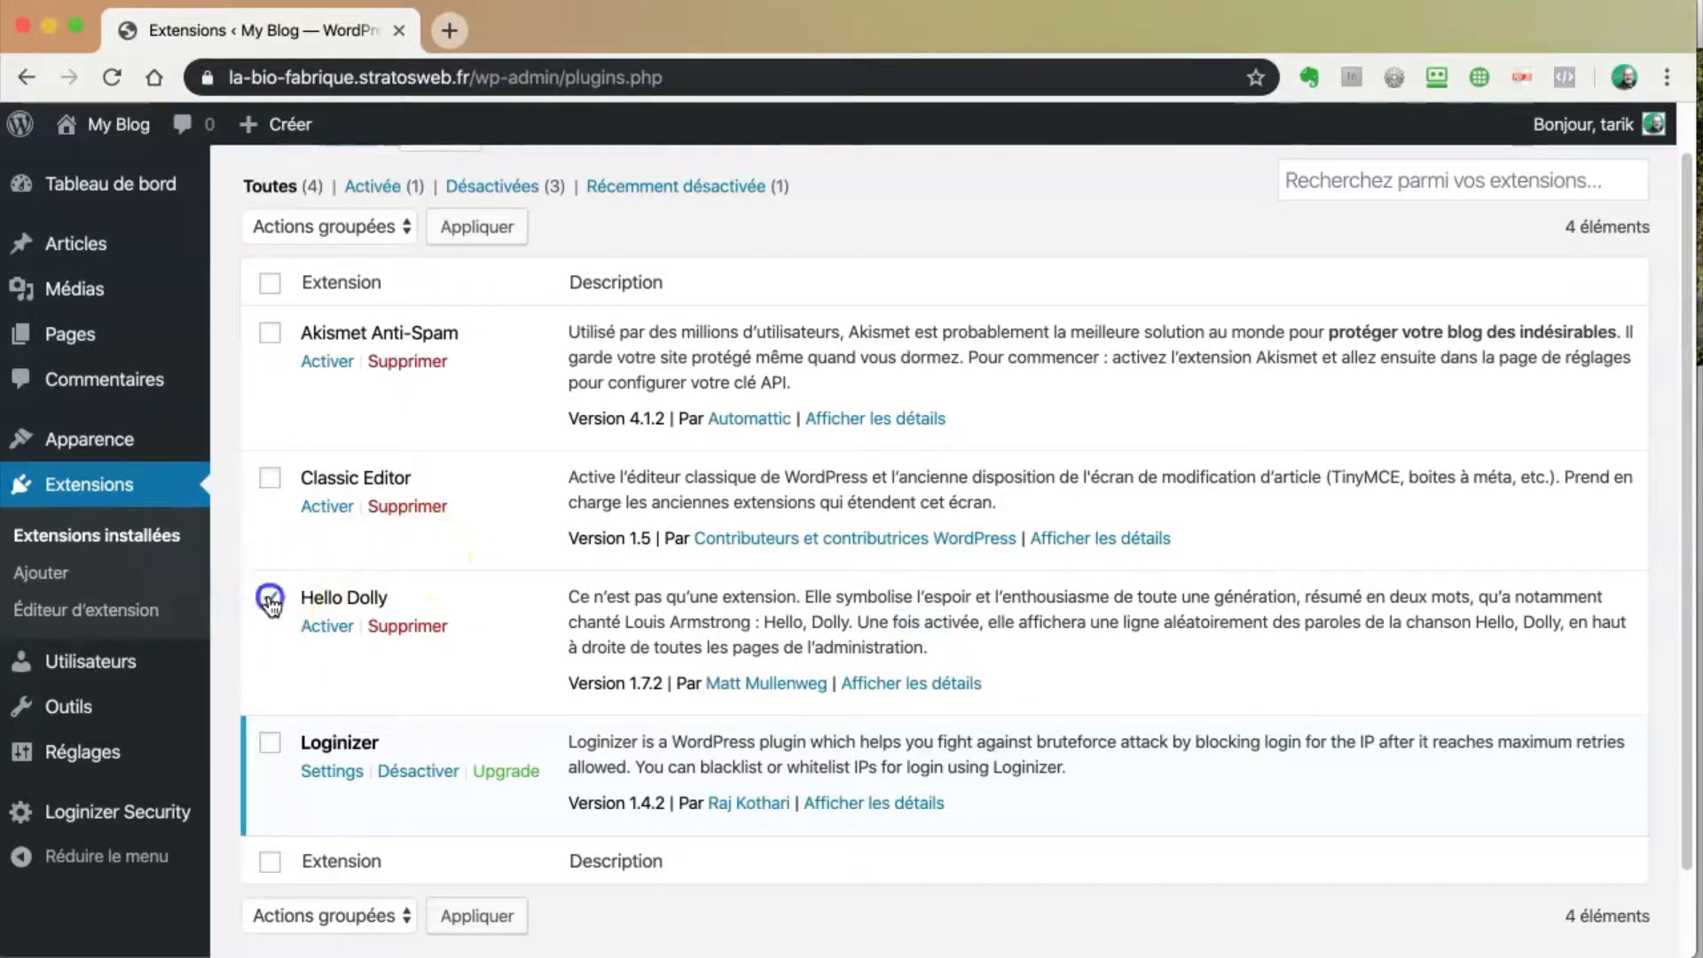
click(271, 598)
click(406, 626)
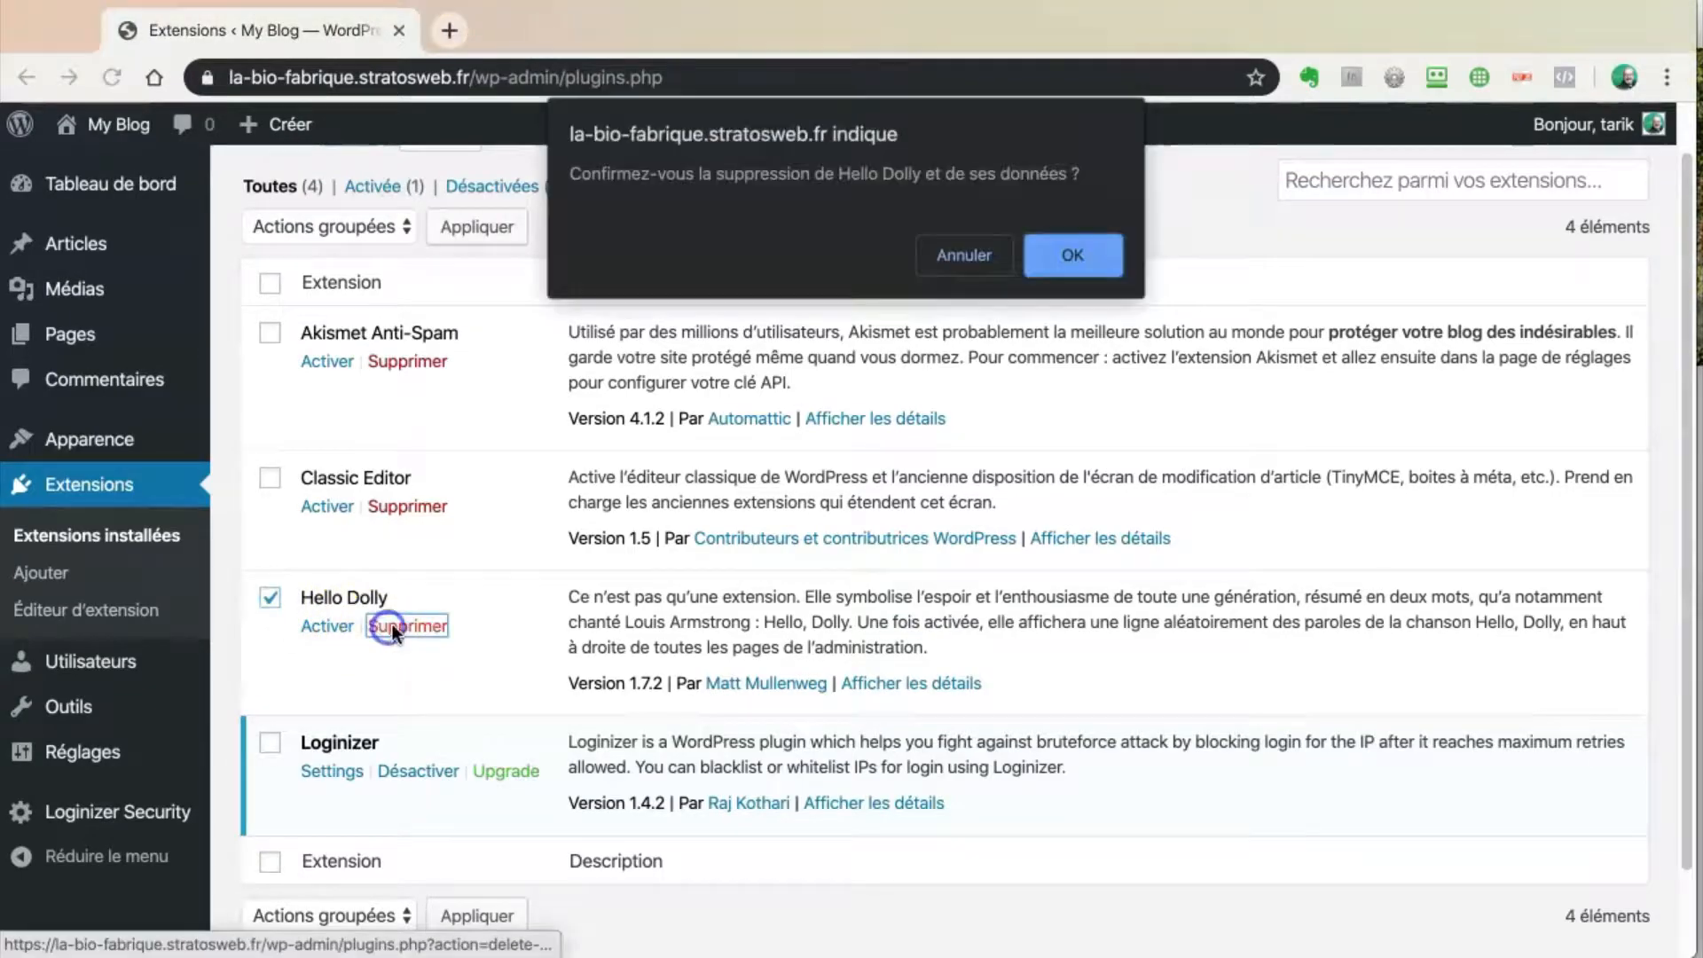
click(1051, 256)
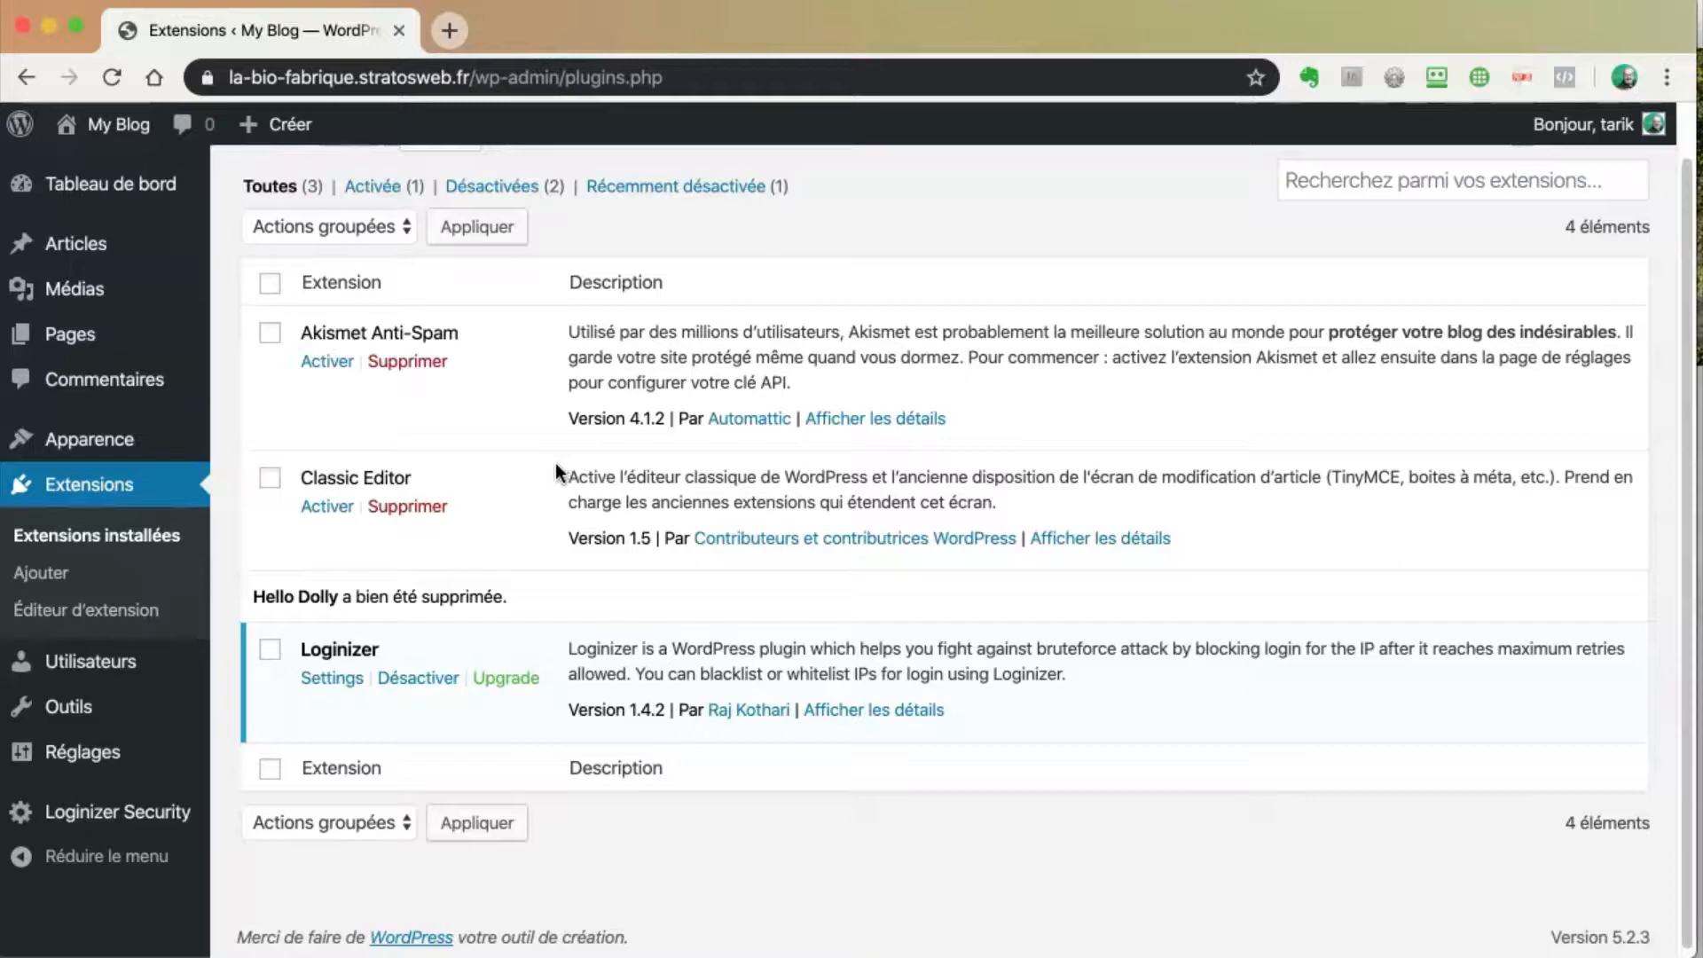
Step: Delete the Classic Editor extension and its data from the site
drag(699, 498, 779, 500)
click(670, 479)
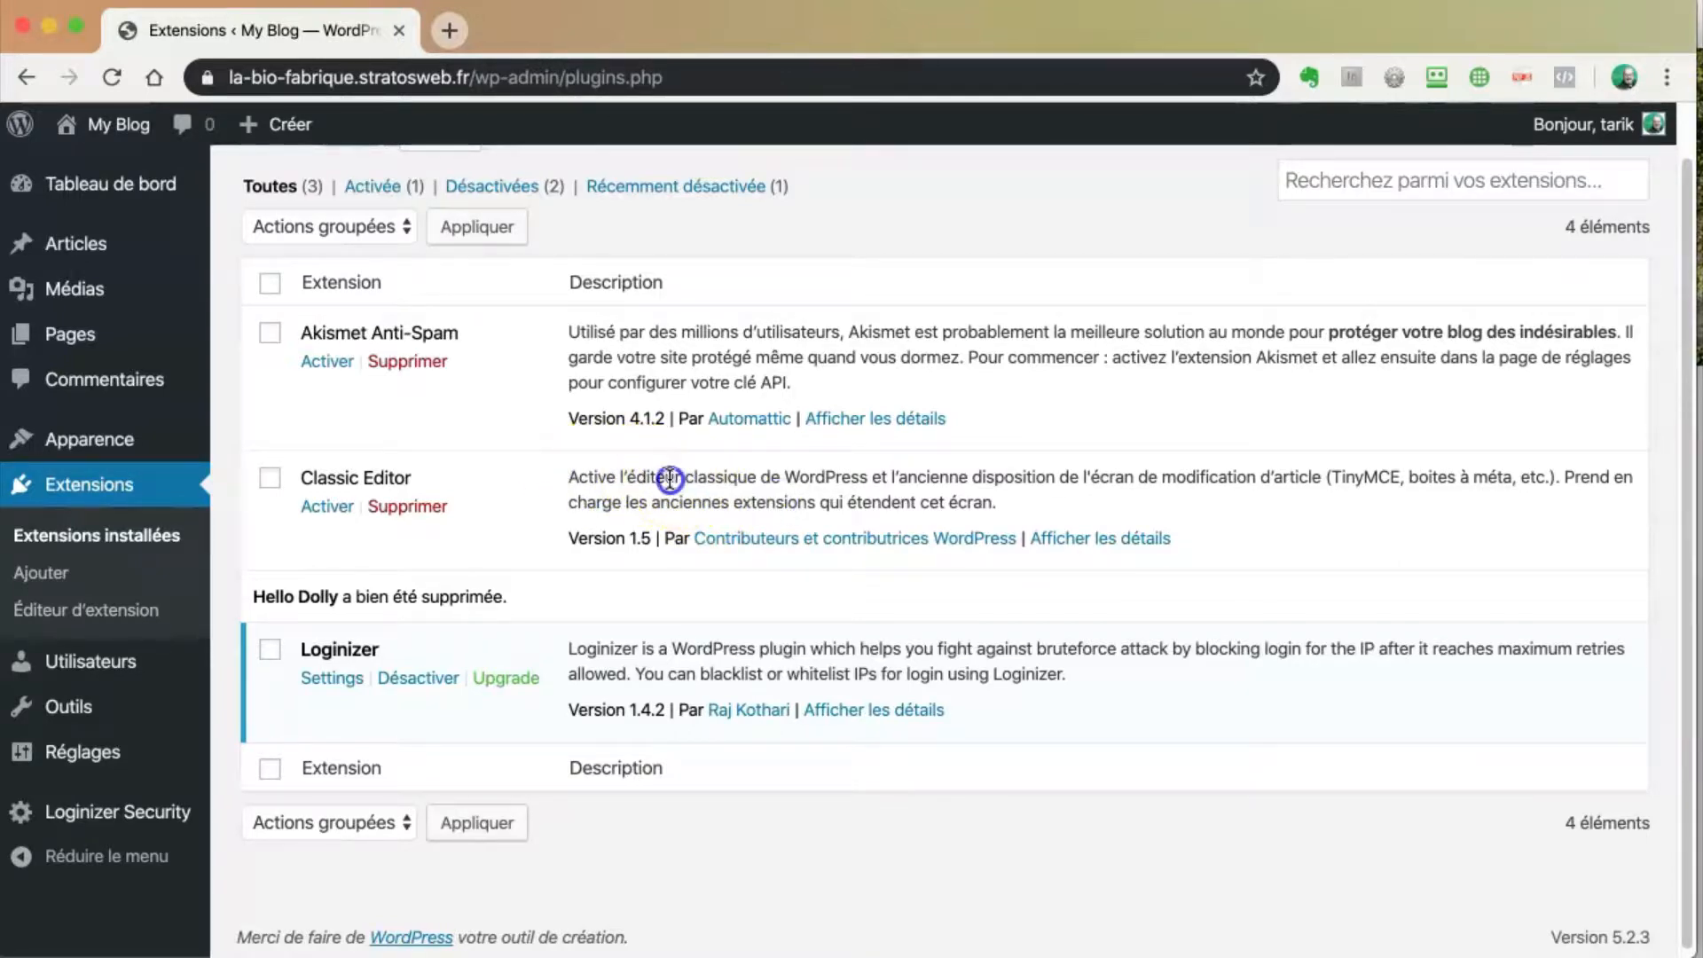
click(269, 478)
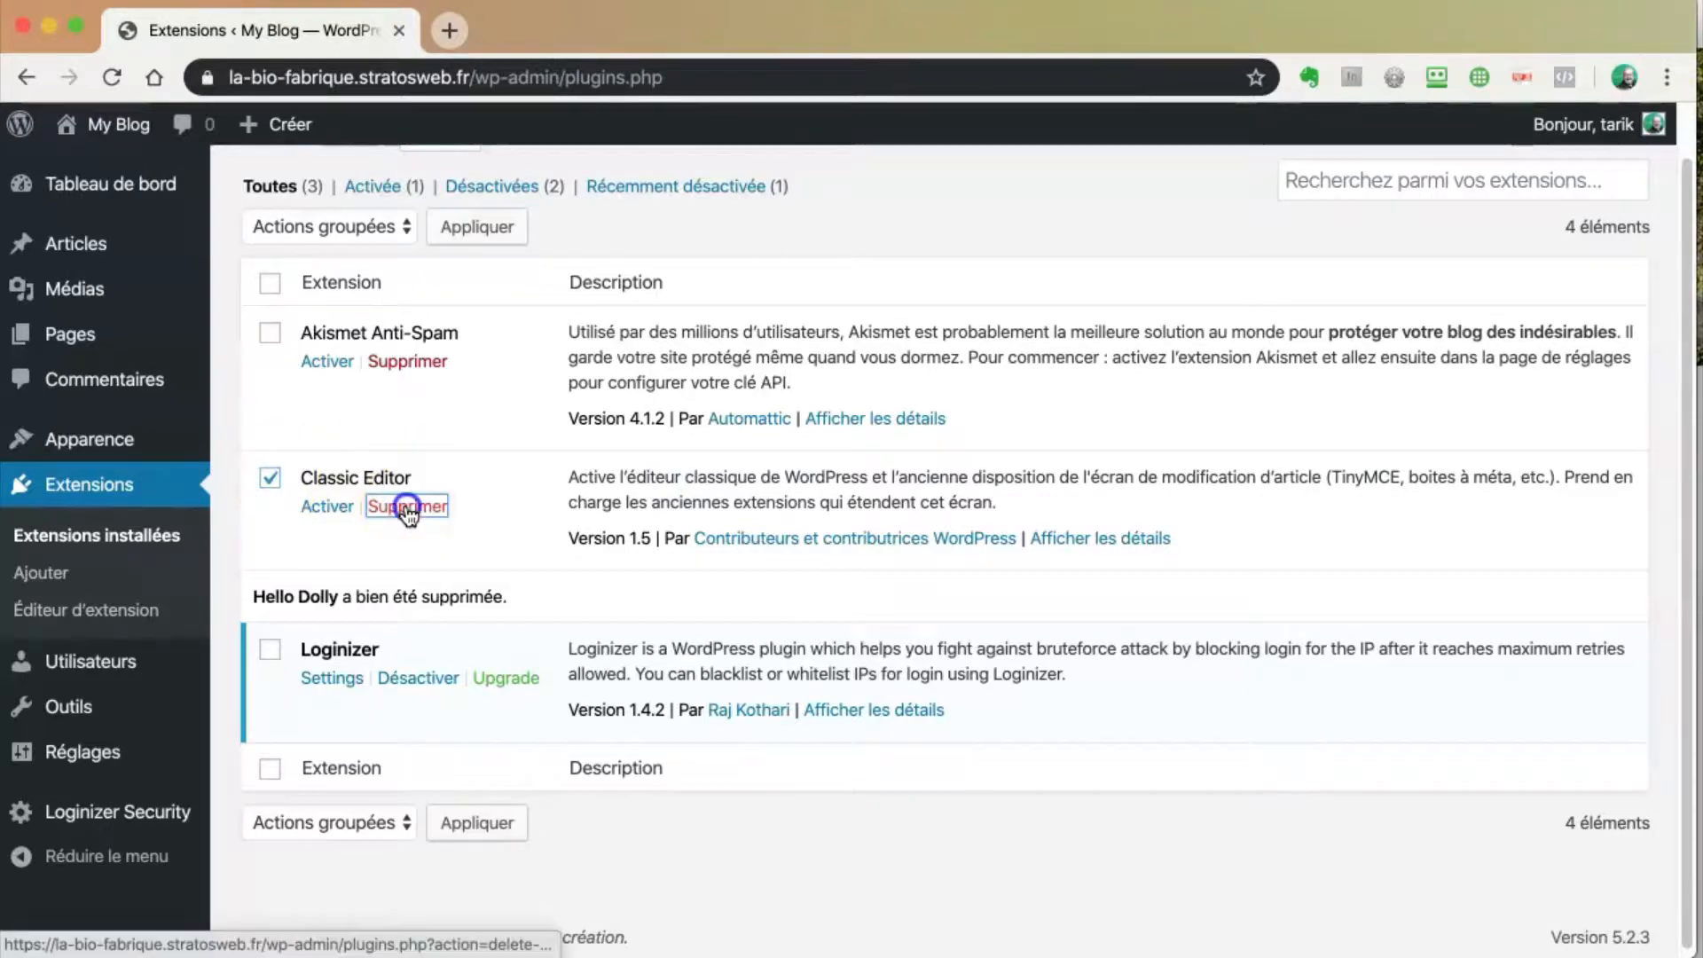
click(419, 509)
click(1073, 256)
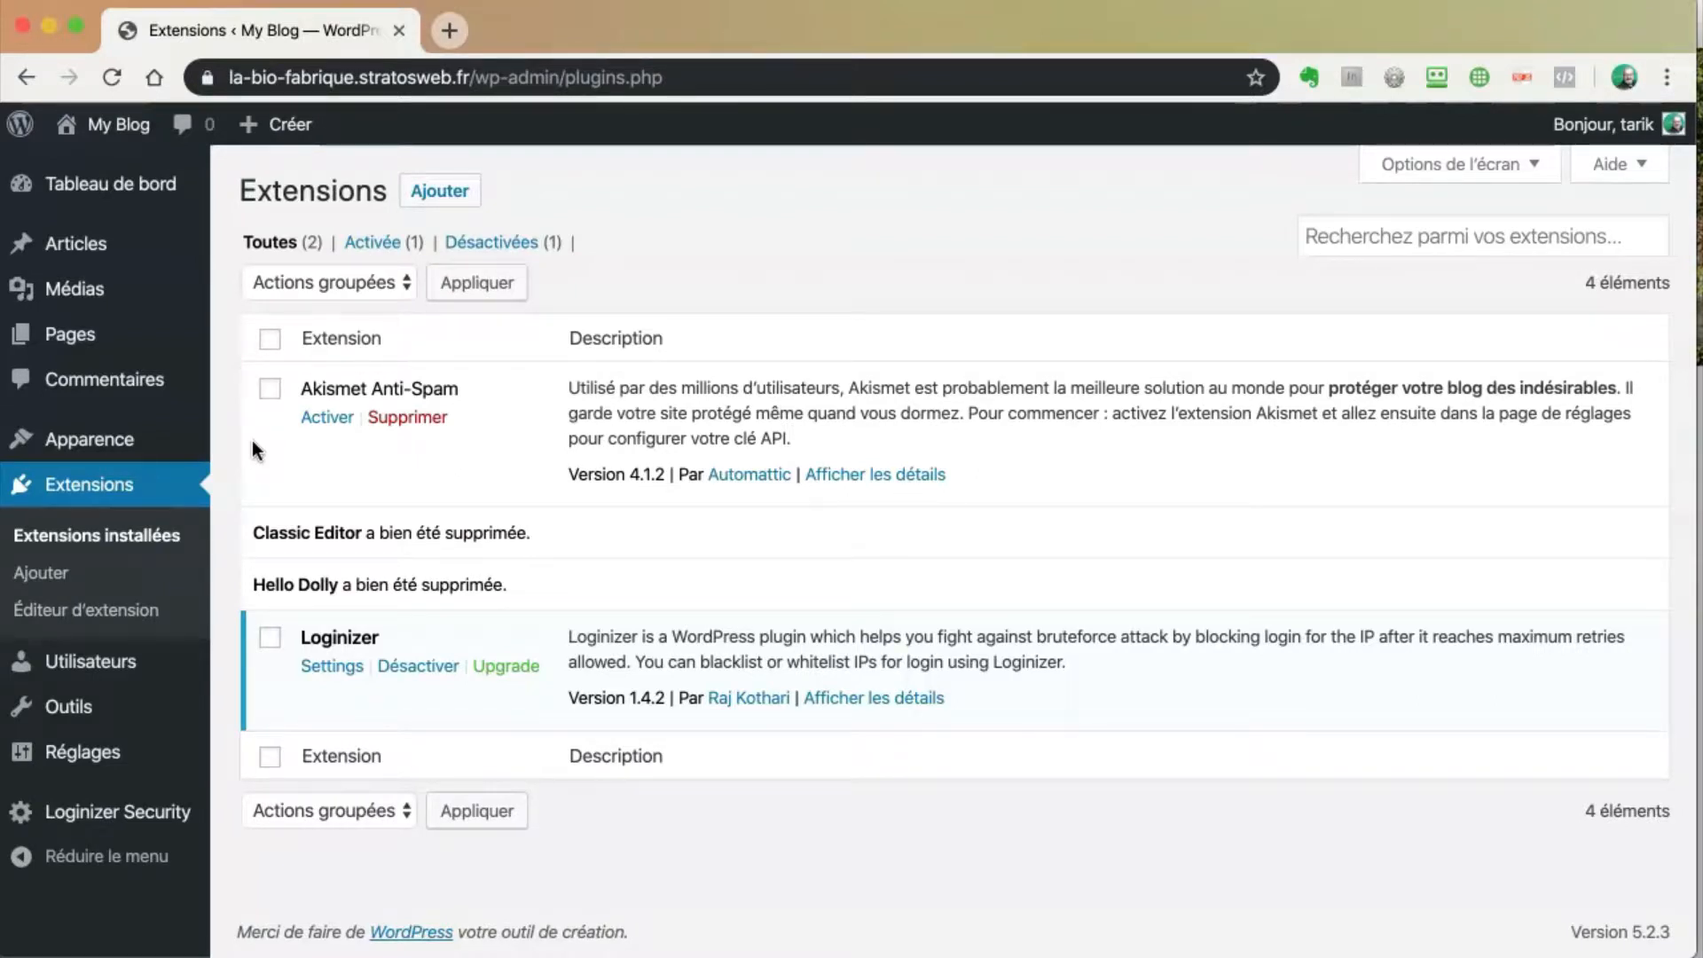
Step: Activate the Akismet Anti-Spam extension and open its account configuration page
click(326, 419)
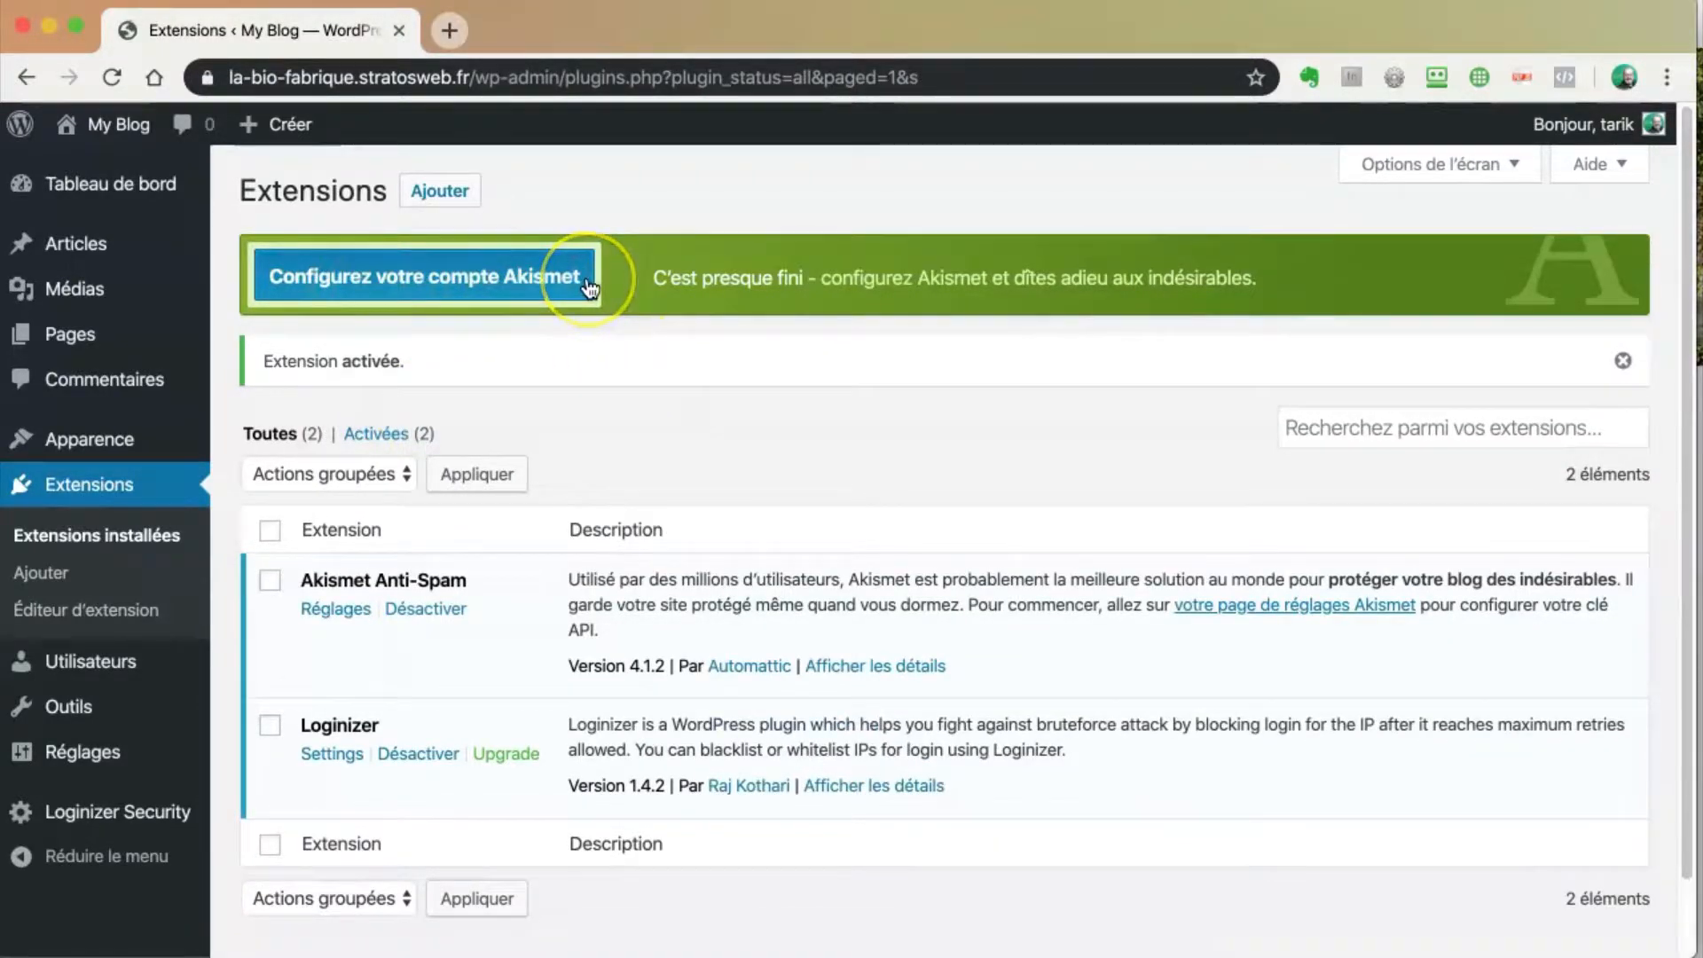
click(644, 364)
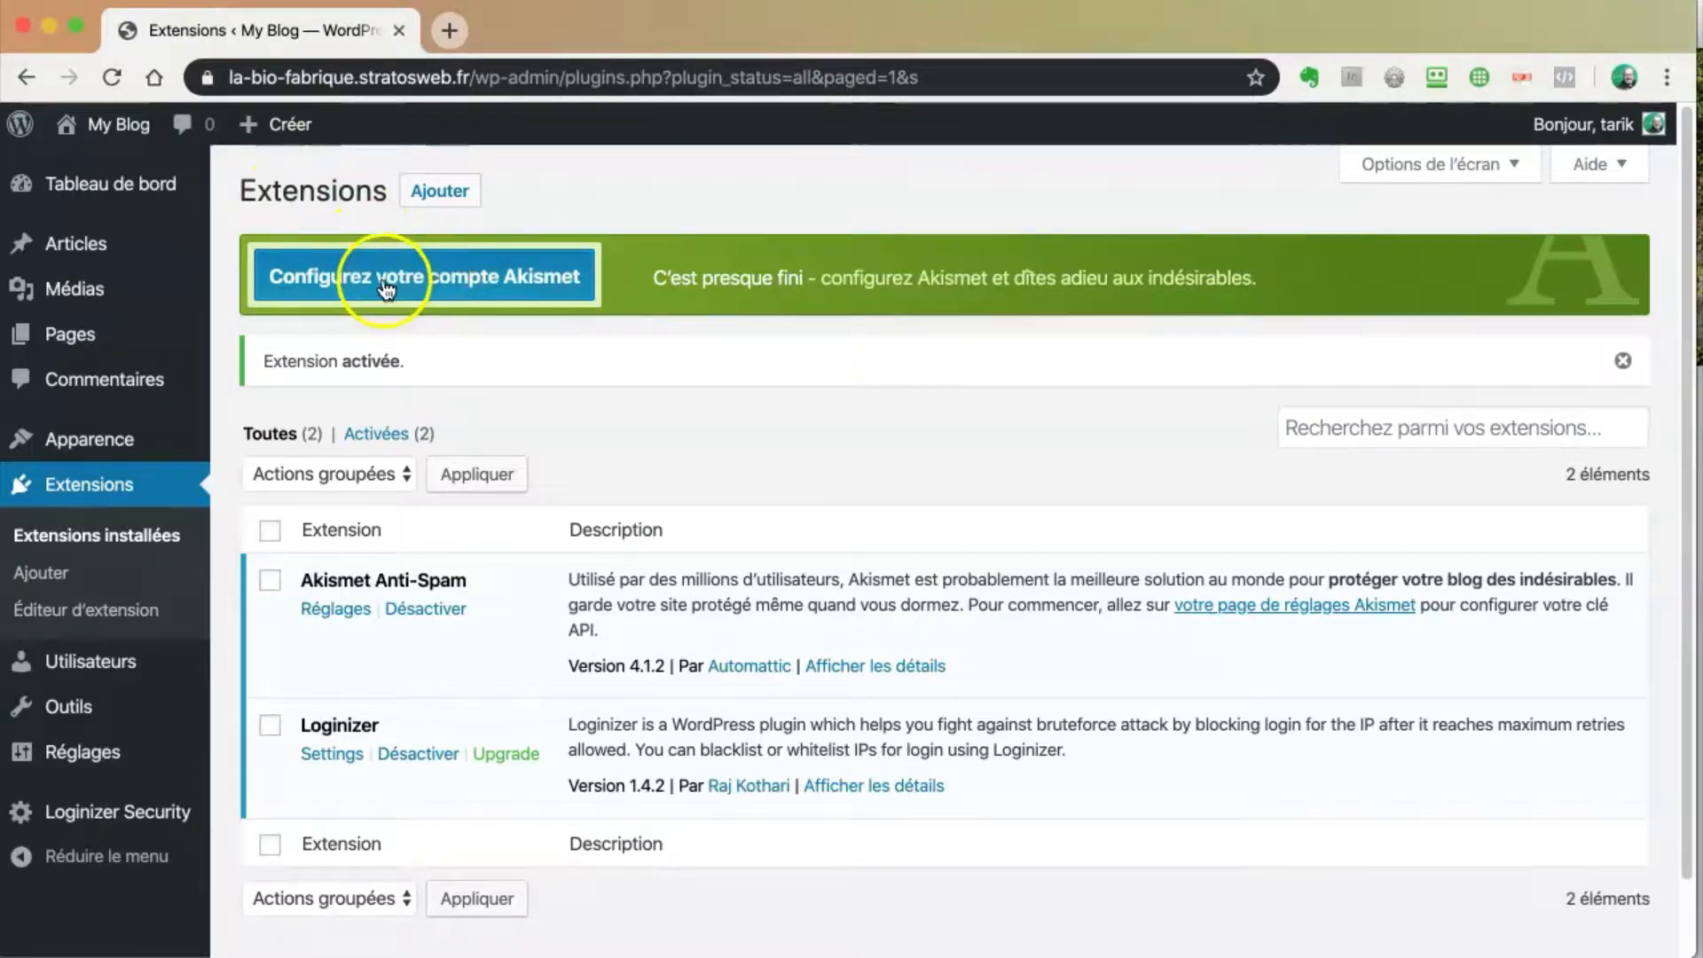
click(413, 280)
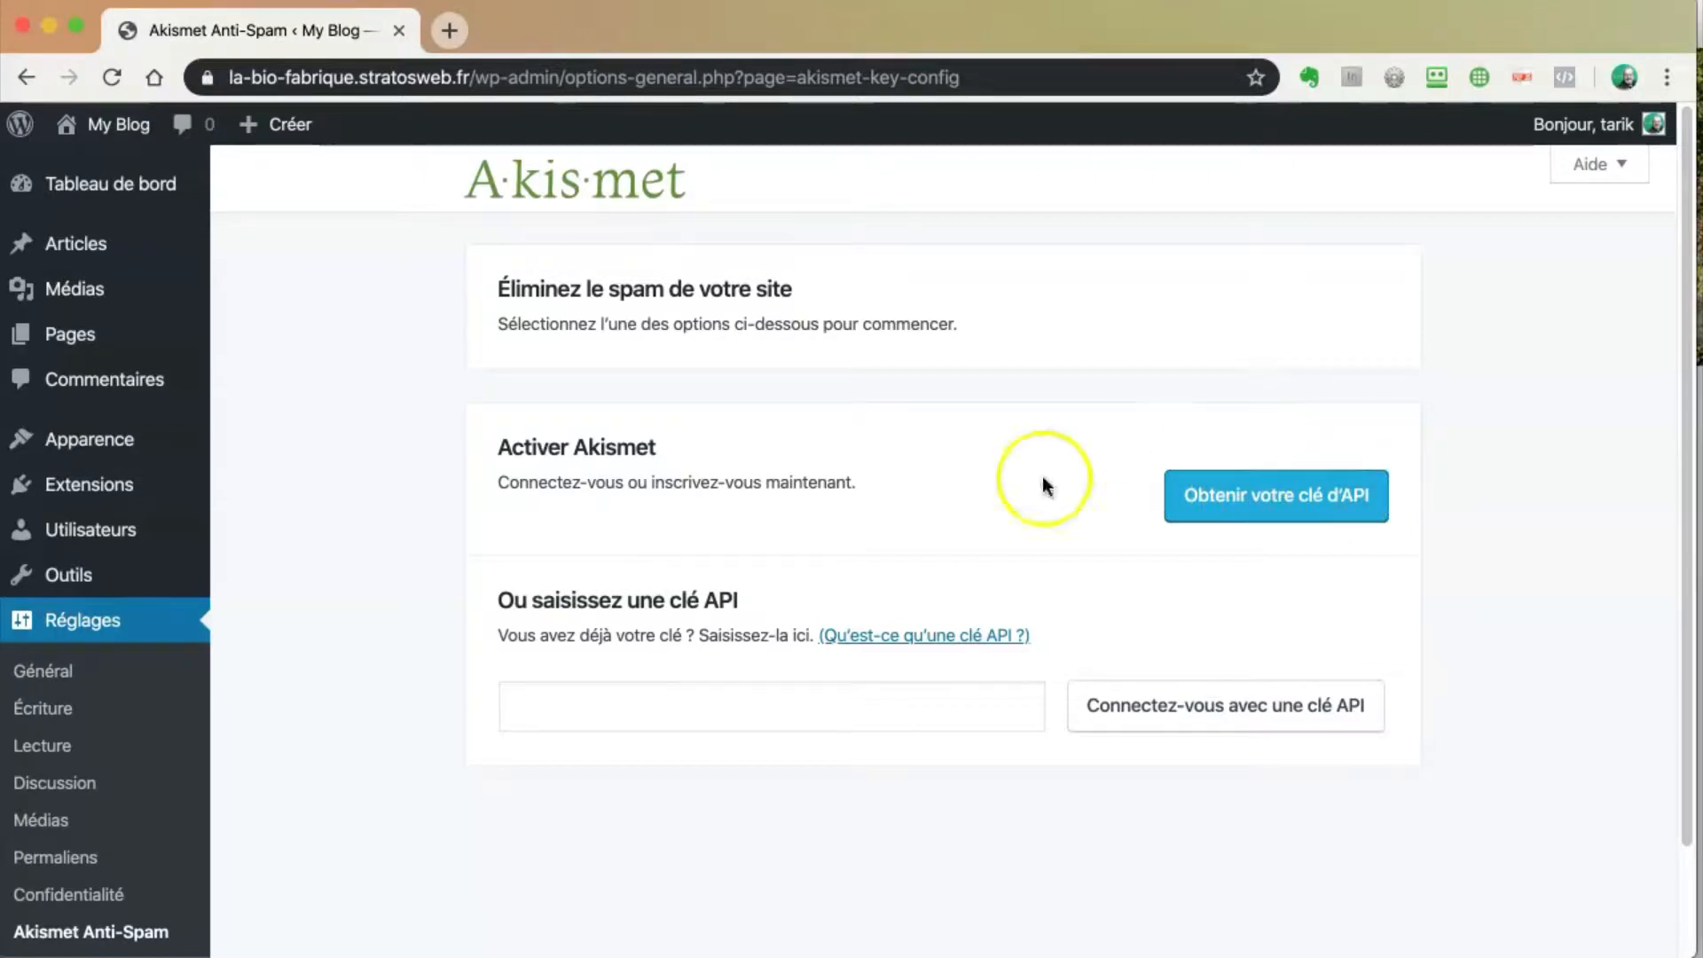
Step: Start obtaining an Akismet API key, dismissing the translation offer and continuing to the WordPress.com account sign-up form
click(523, 726)
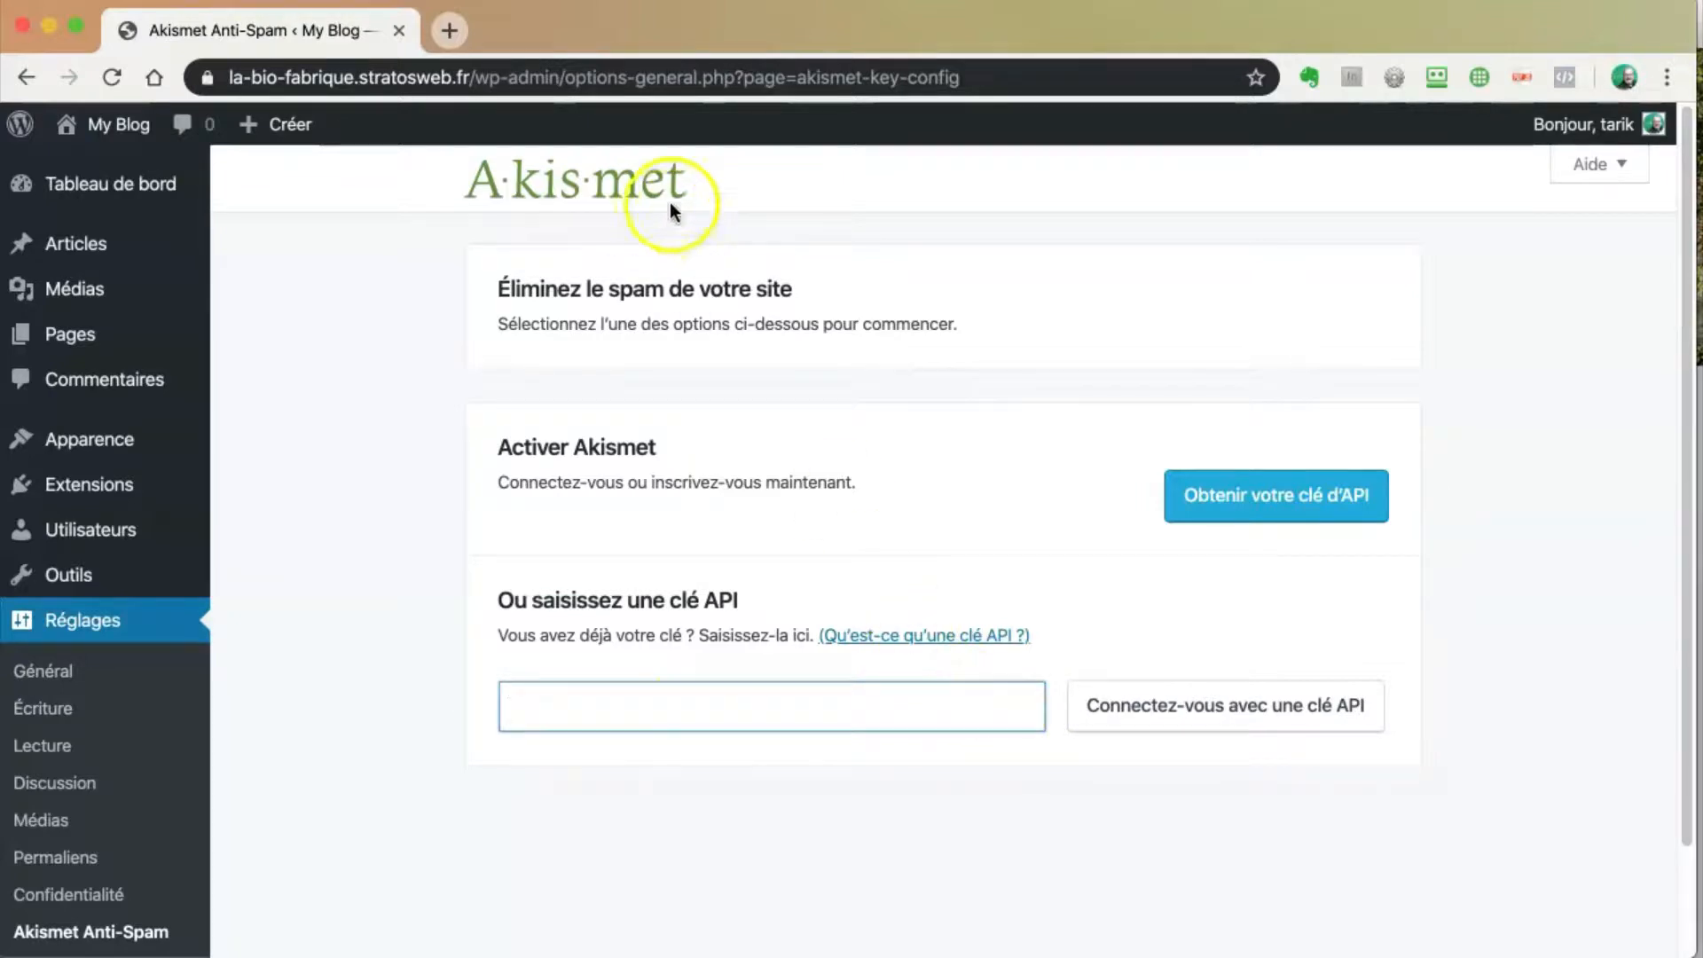
click(478, 192)
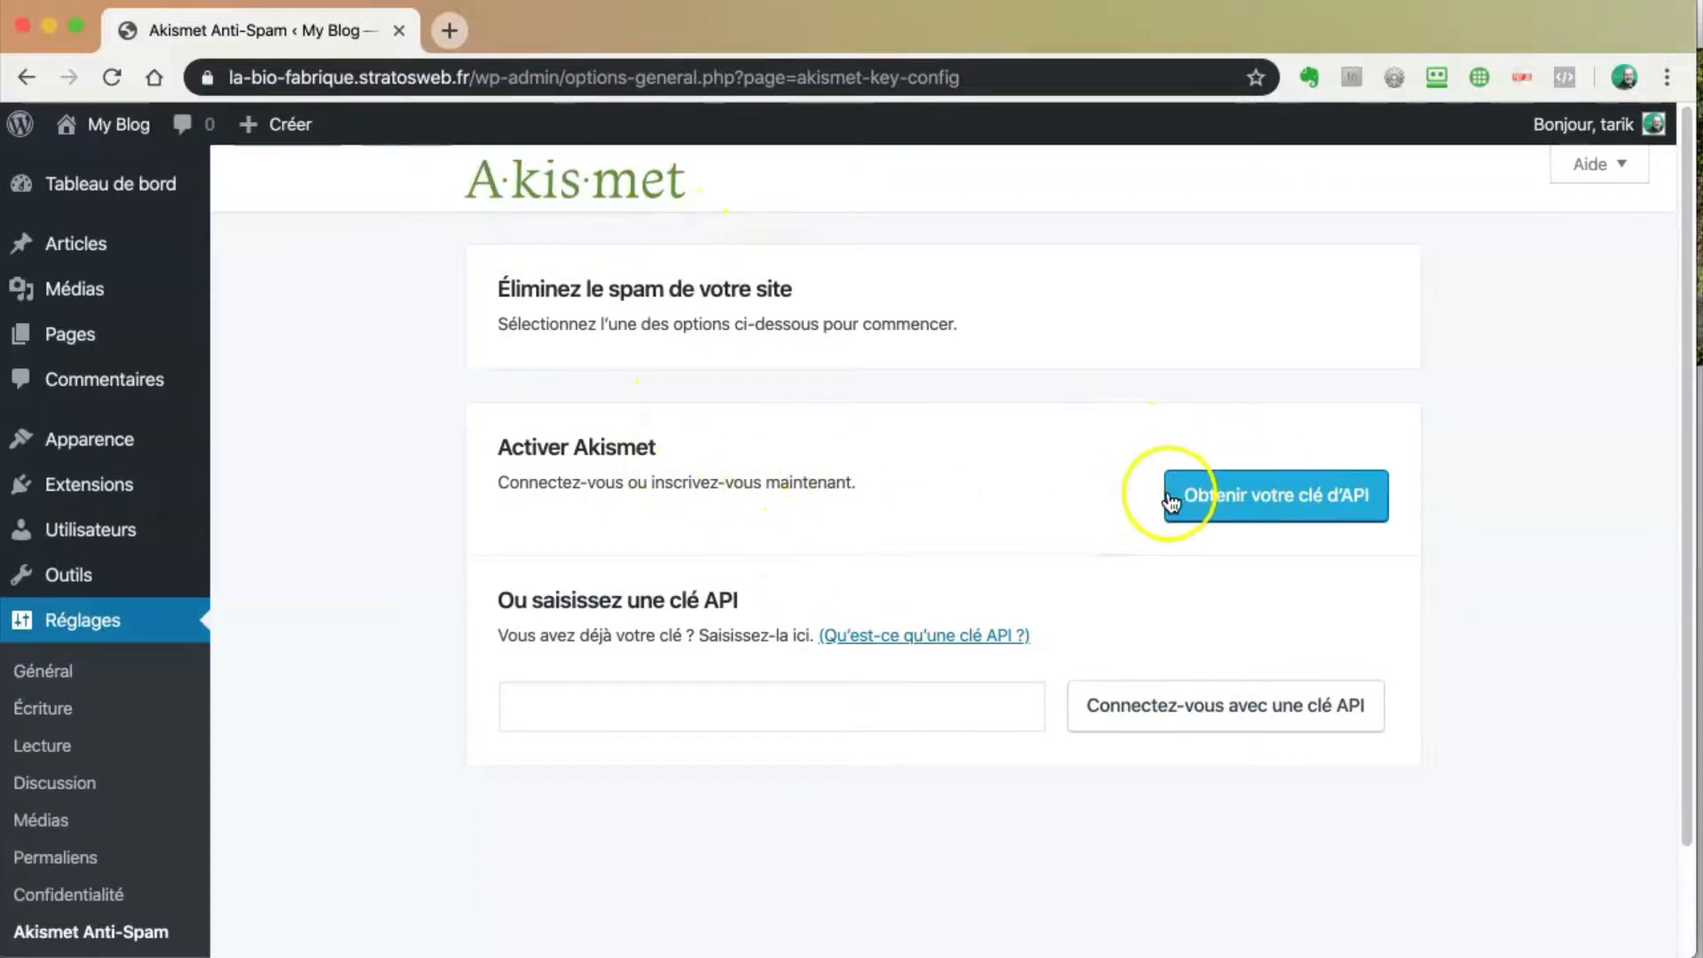
click(1271, 499)
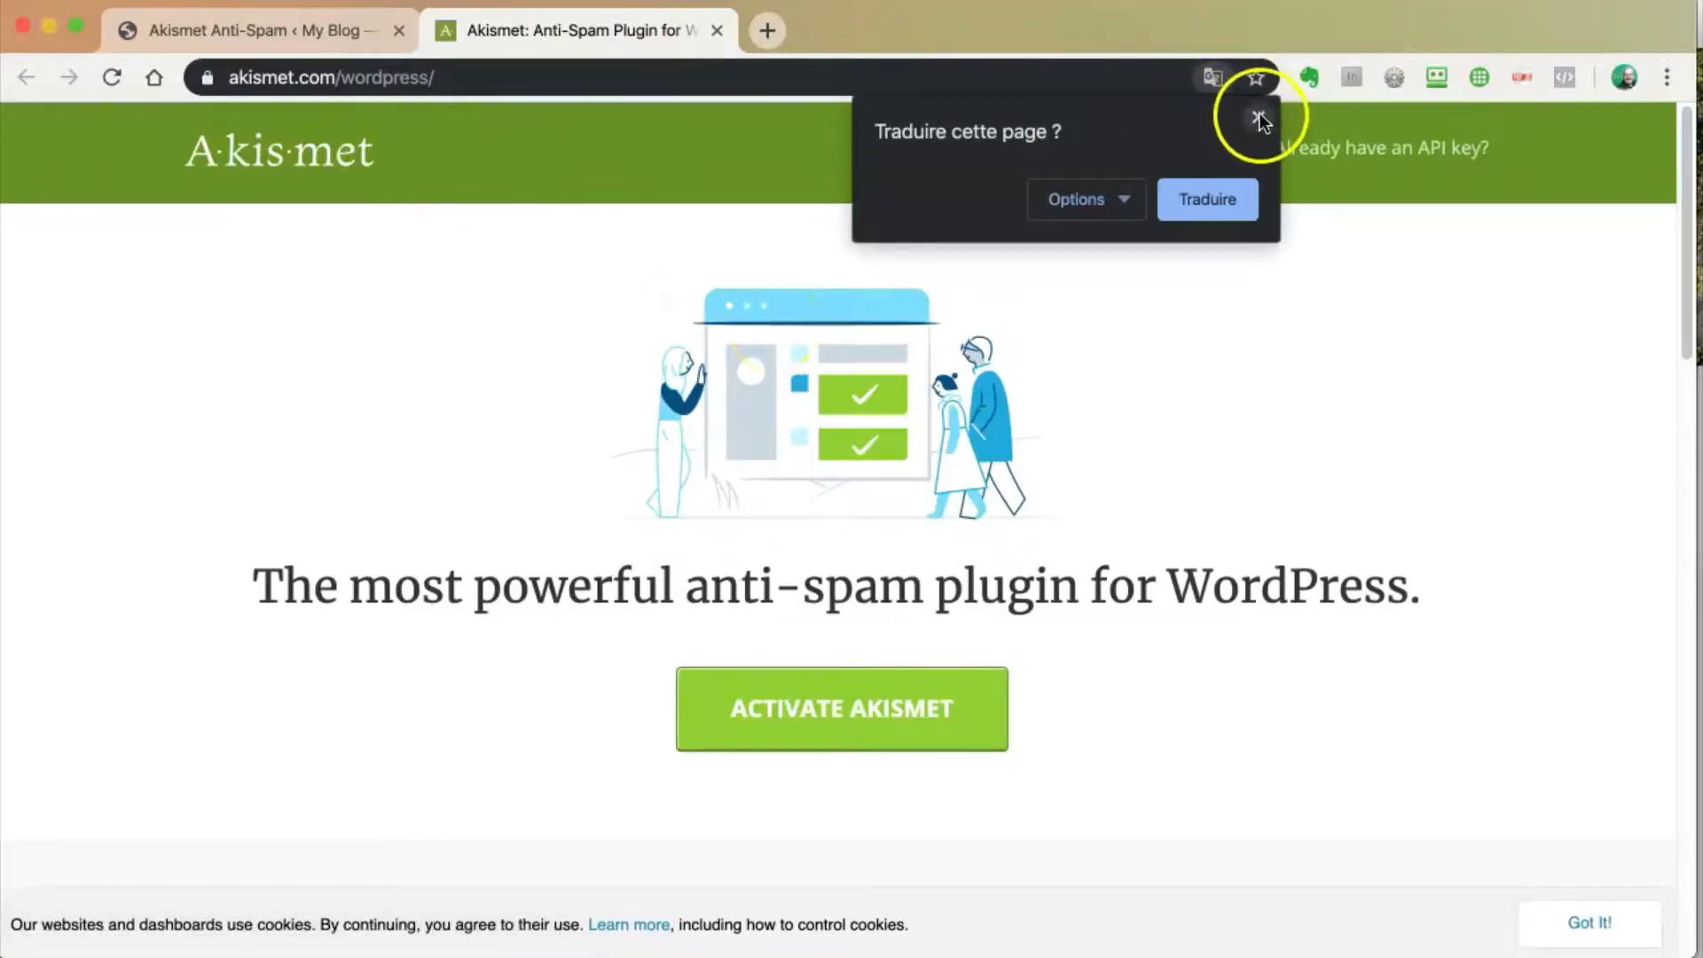
click(1259, 119)
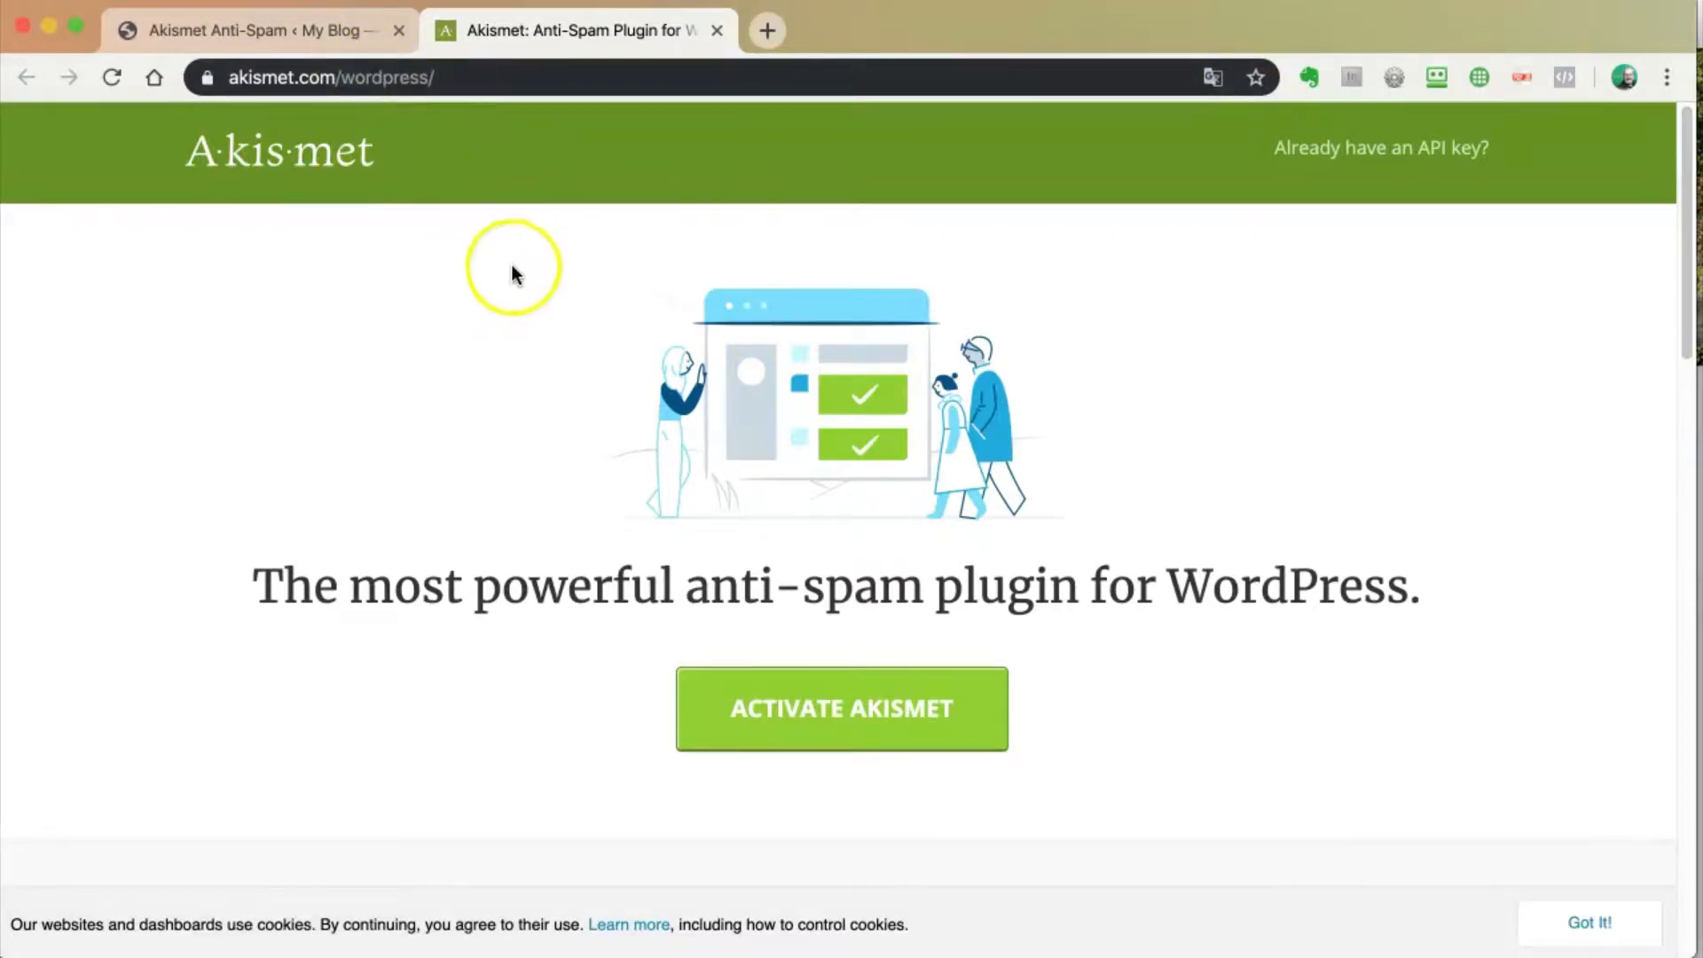
click(867, 719)
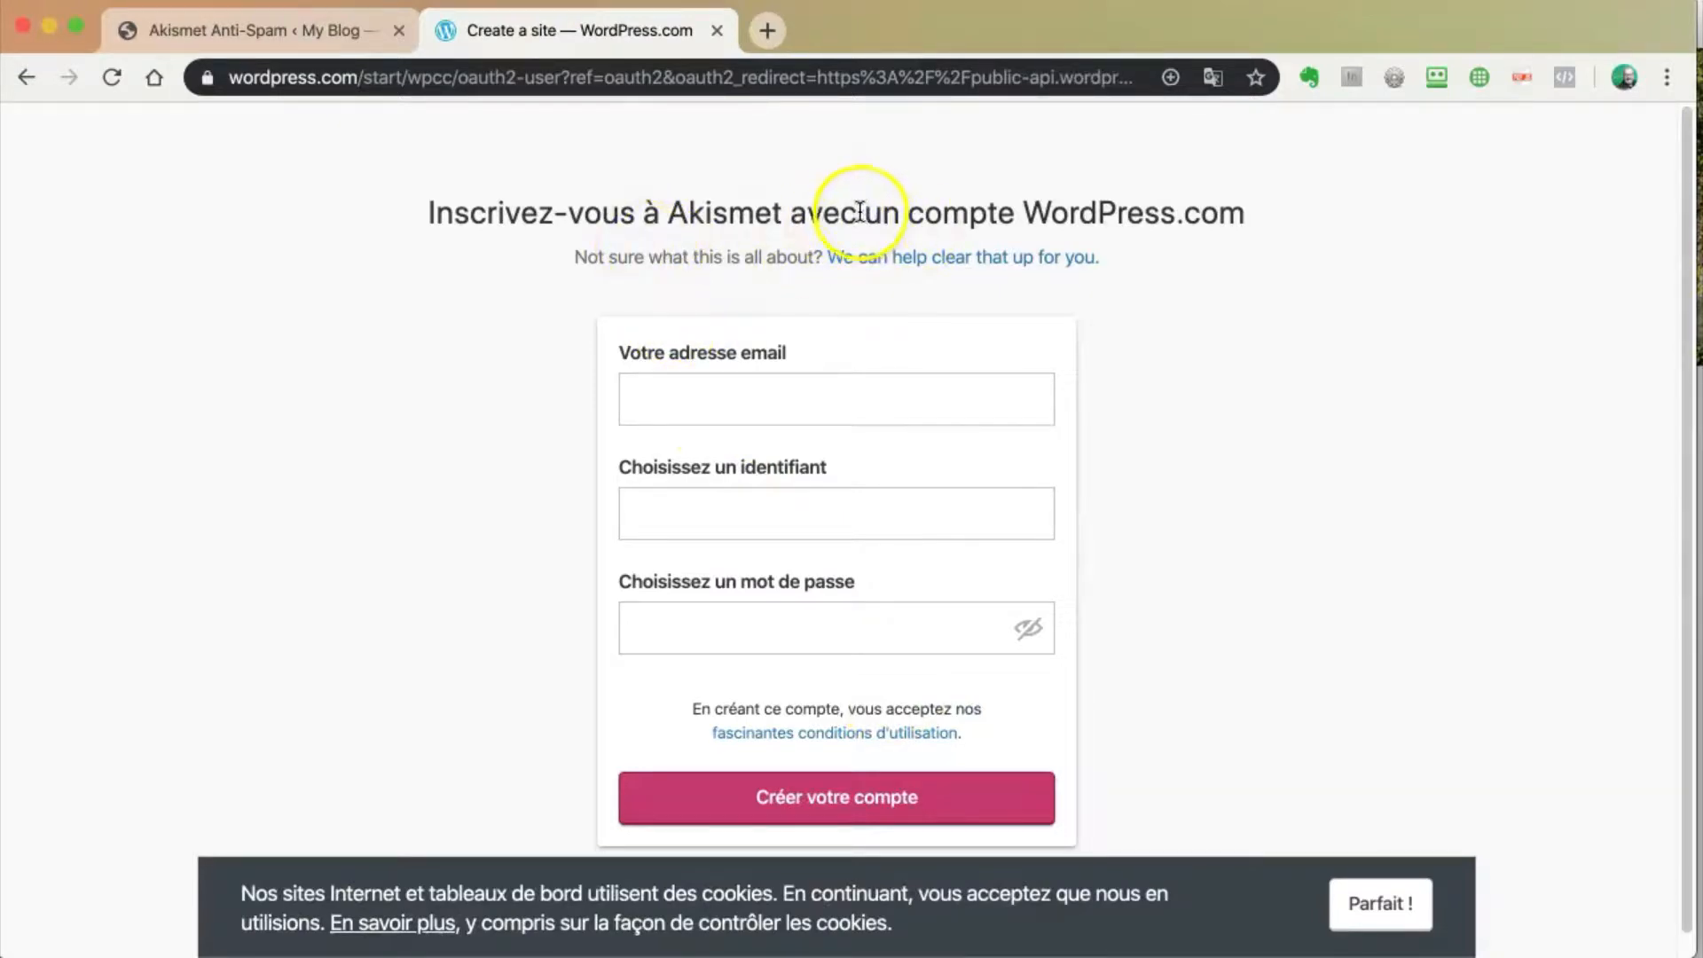
drag(1022, 212, 1243, 215)
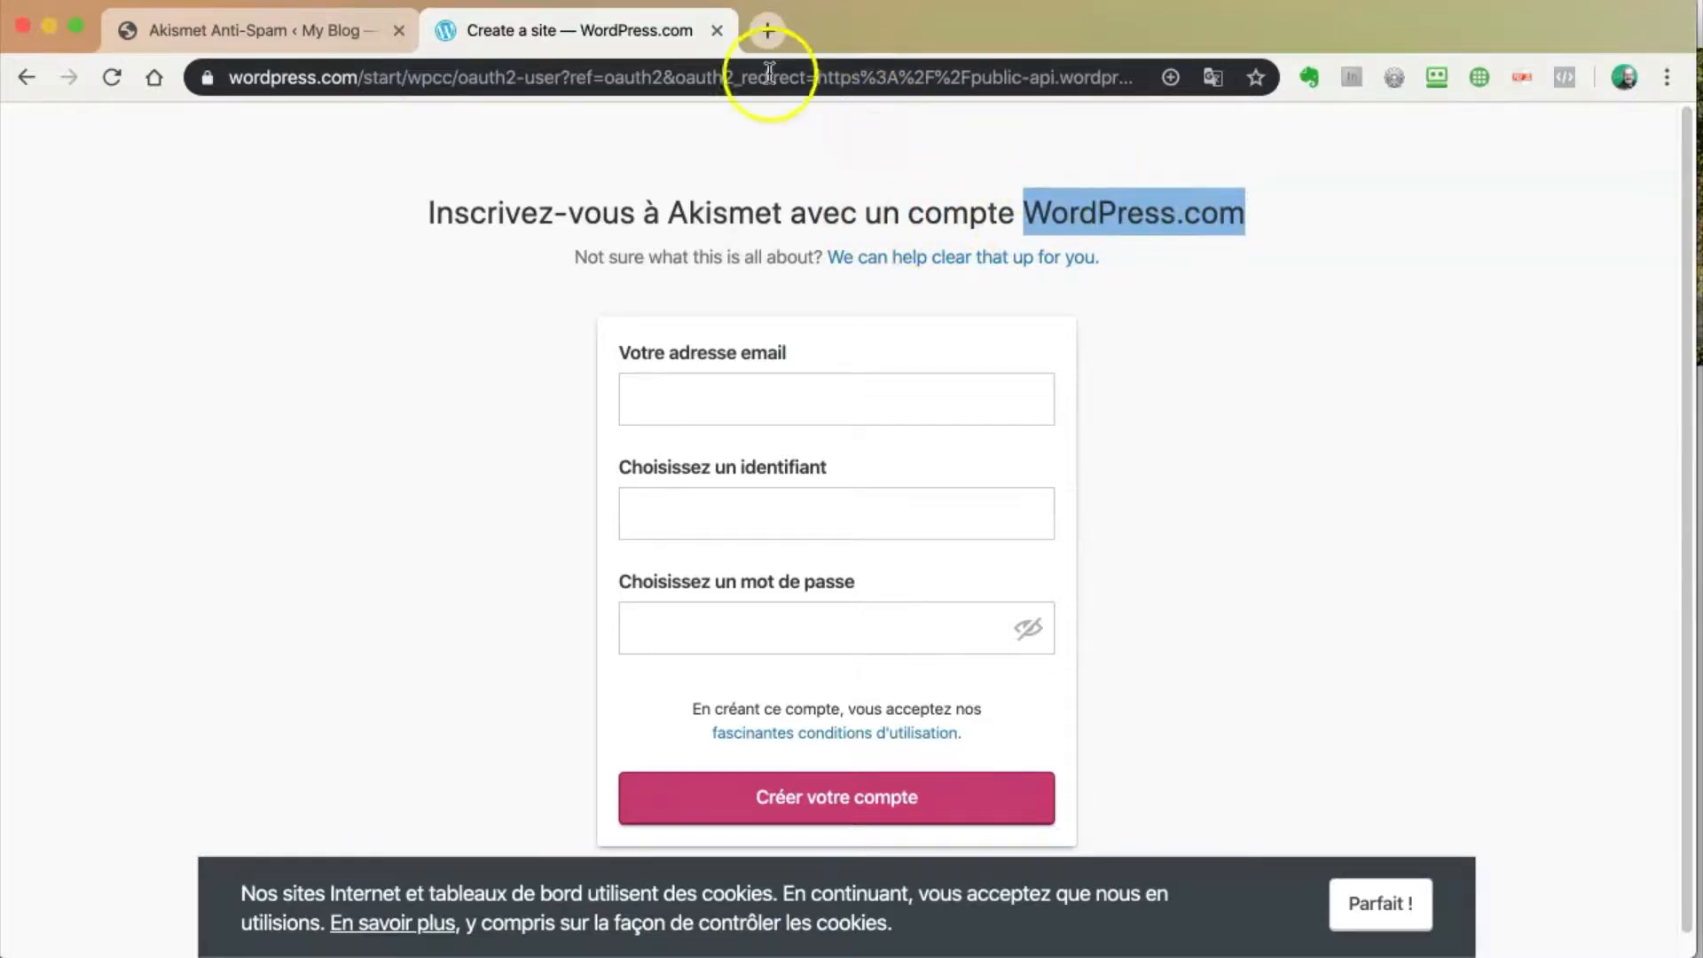
Step: Open wordpress.com in a new browser tab and look through what its home page offers
click(765, 32)
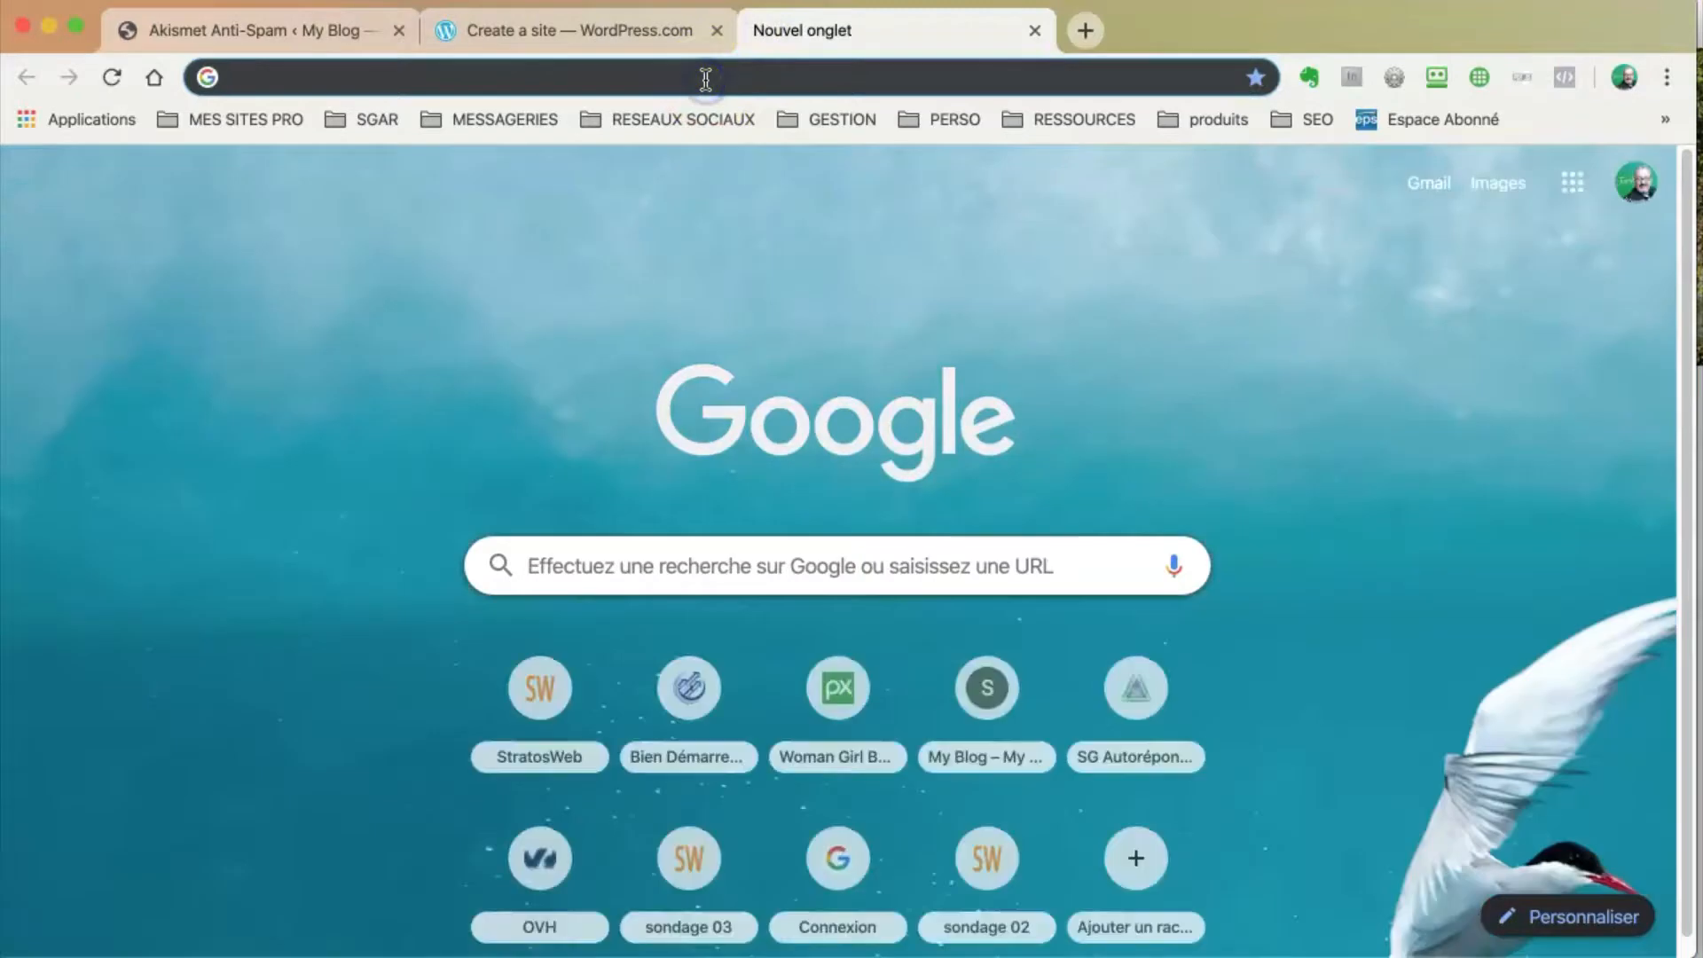
text(wordpress)
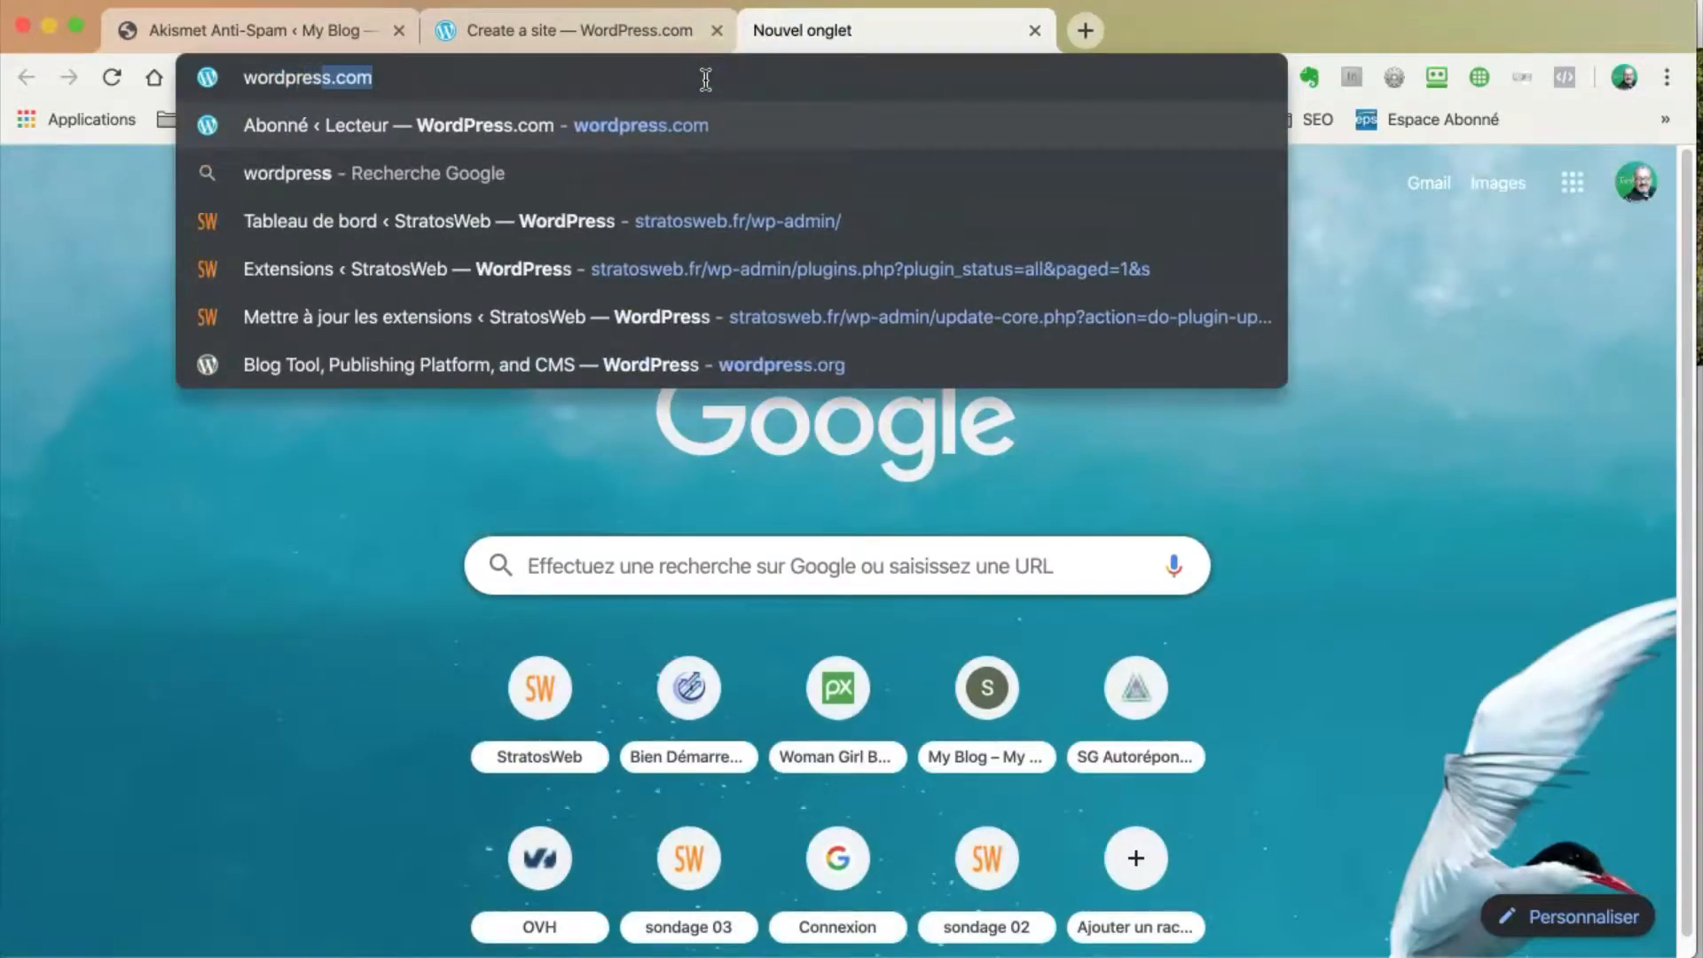
text(.com)
key(Return)
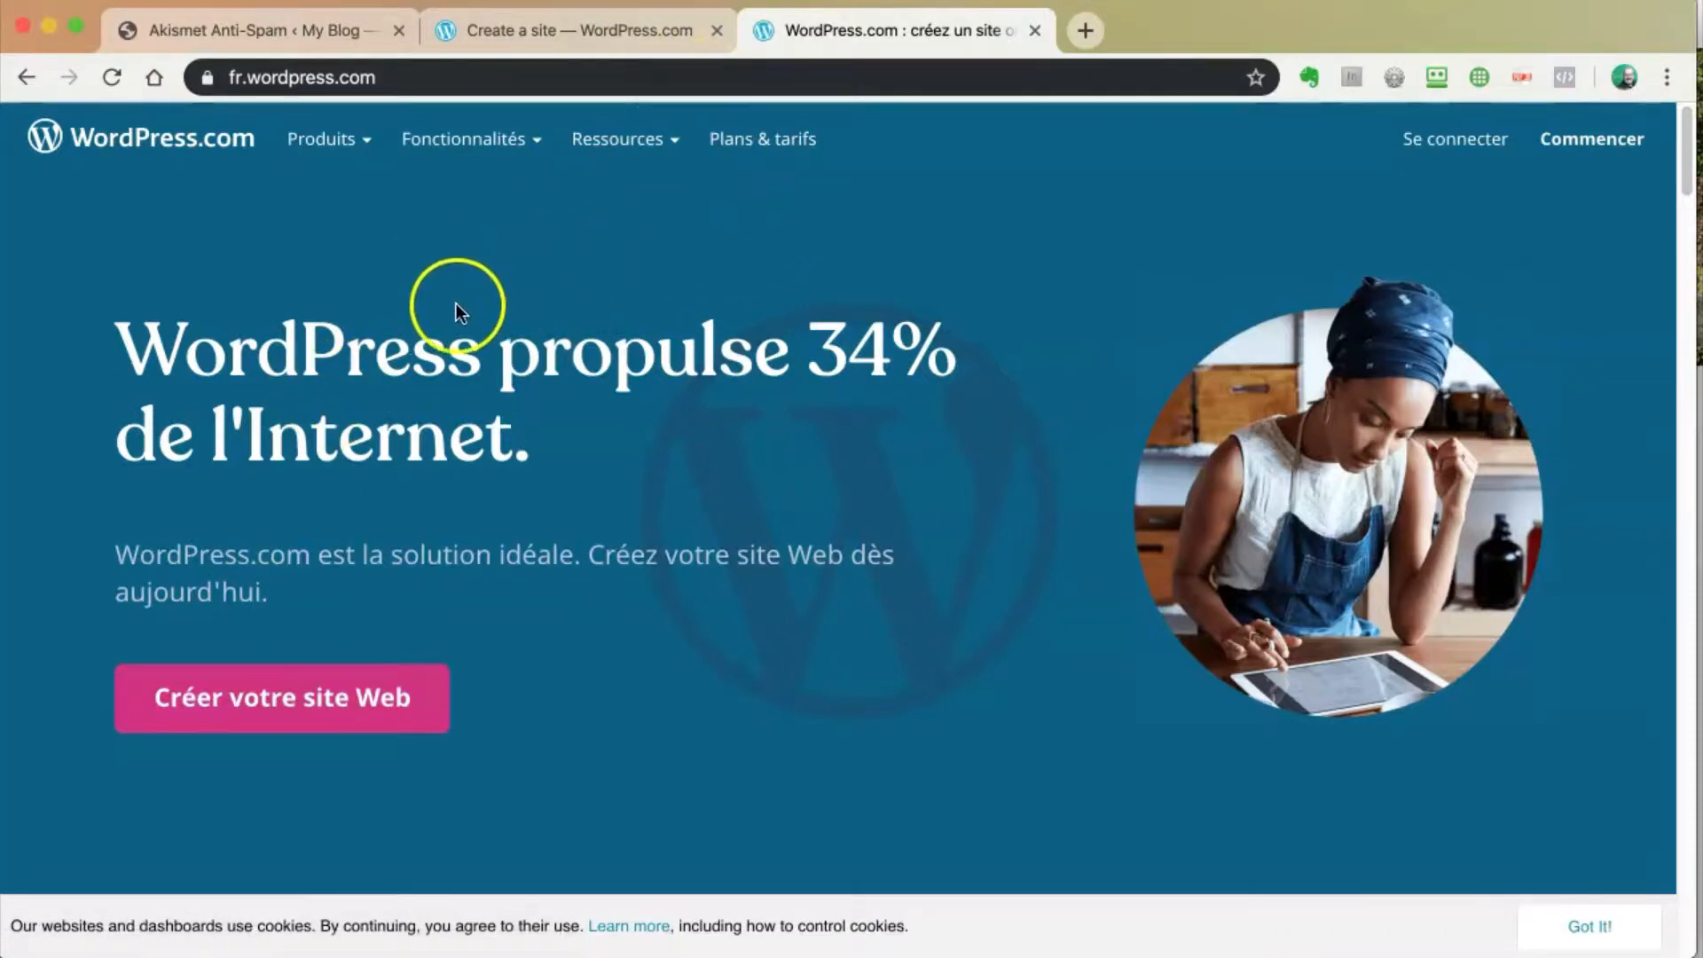
scroll(557, 493, down, 2)
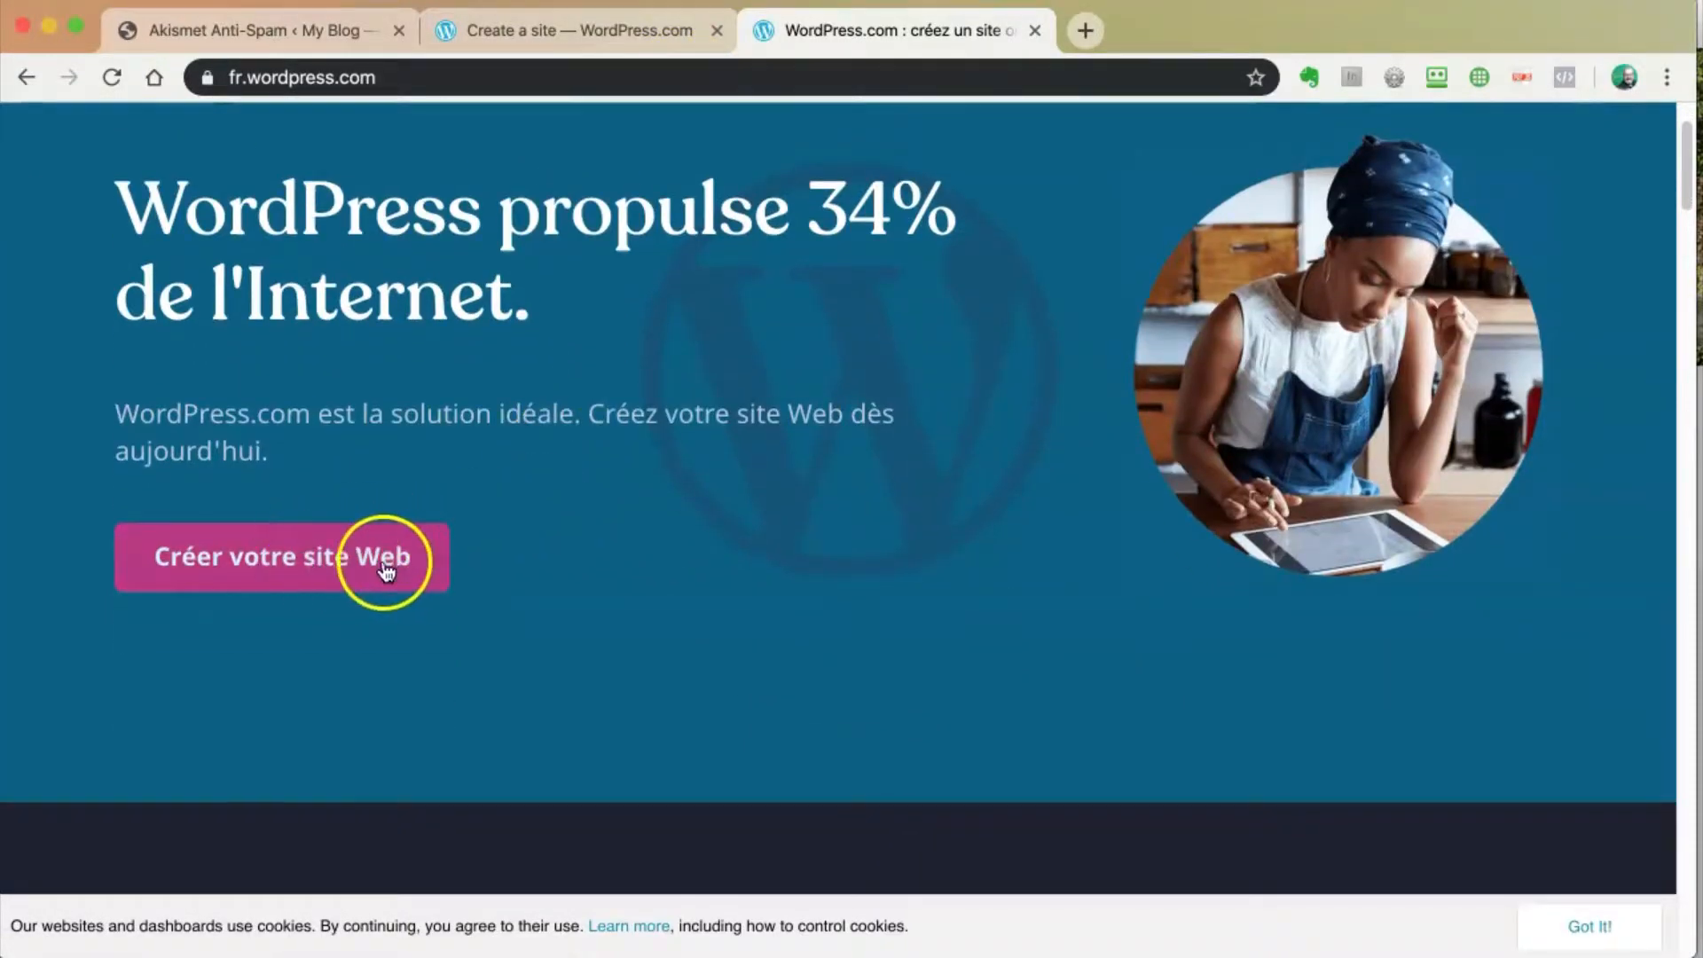
scroll(698, 600, down, 4)
scroll(703, 603, down, 10)
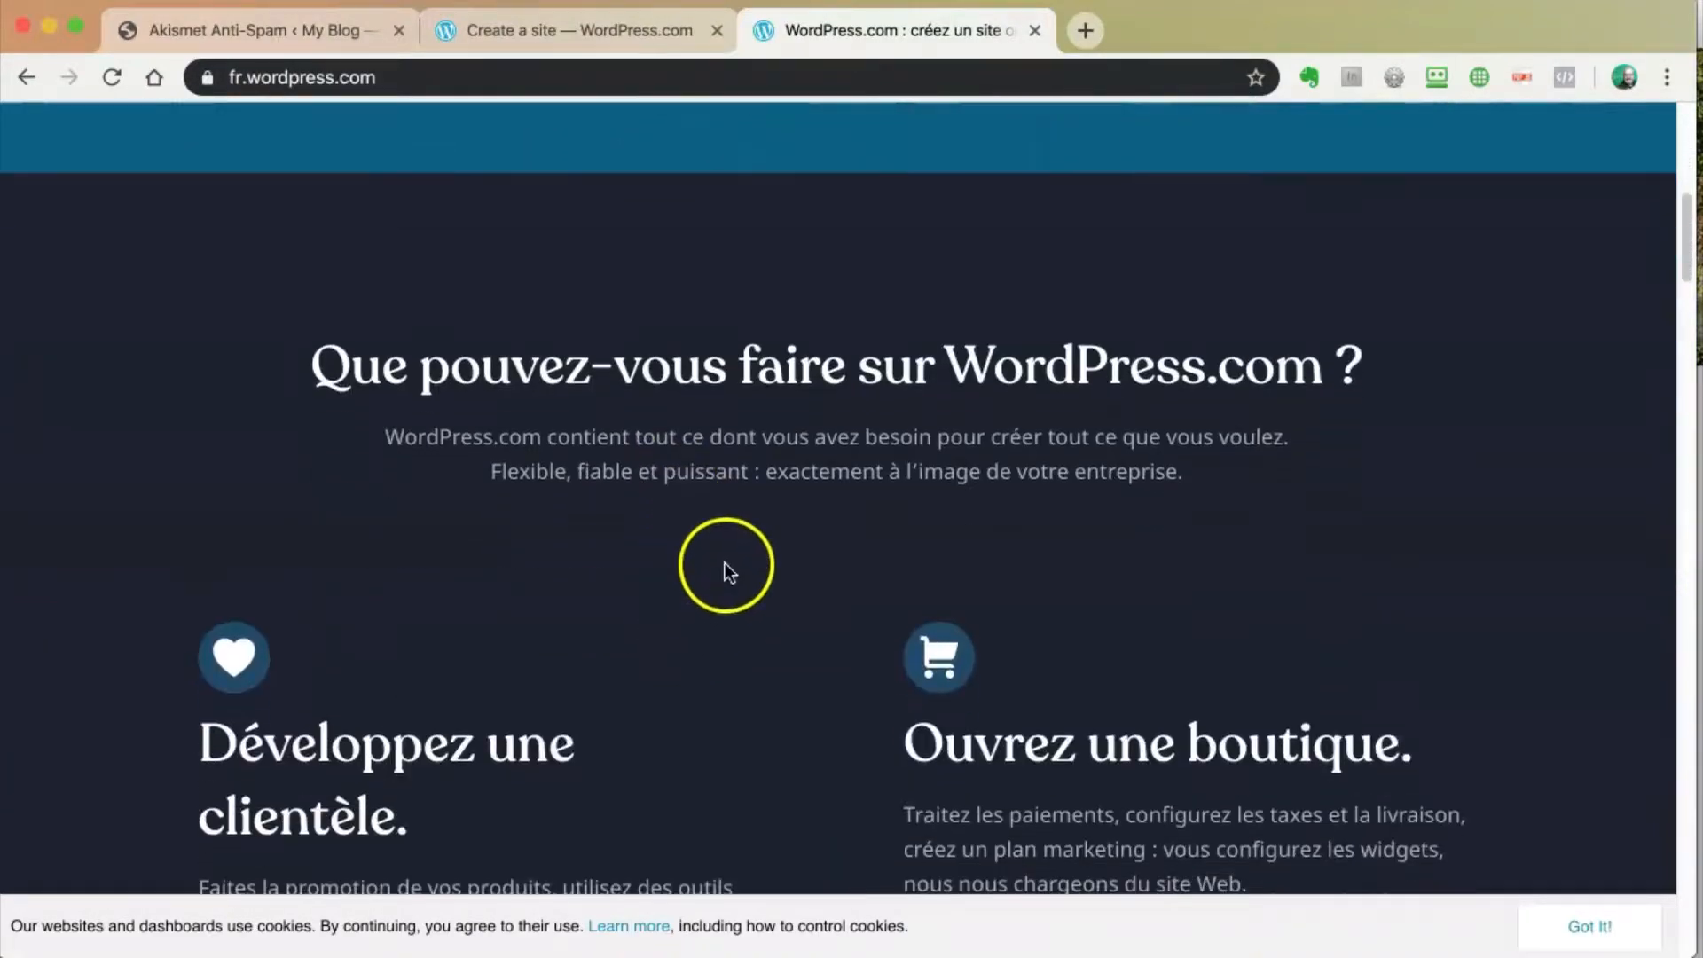
scroll(715, 550, down, 15)
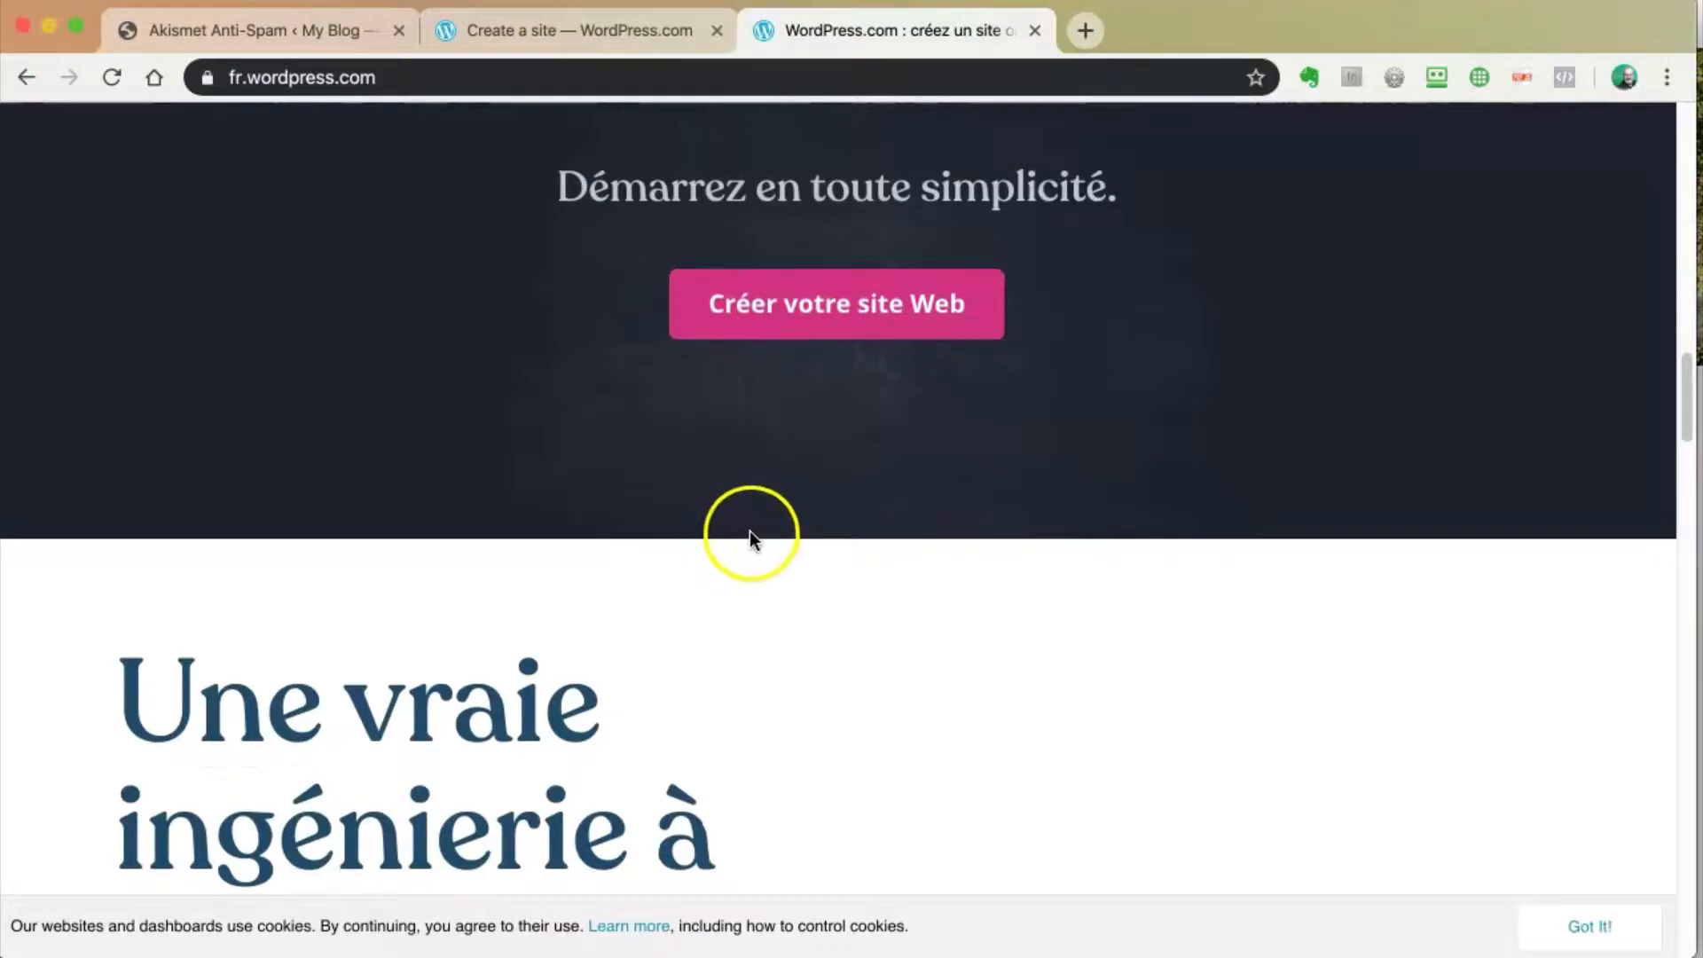
scroll(718, 444, up, 10)
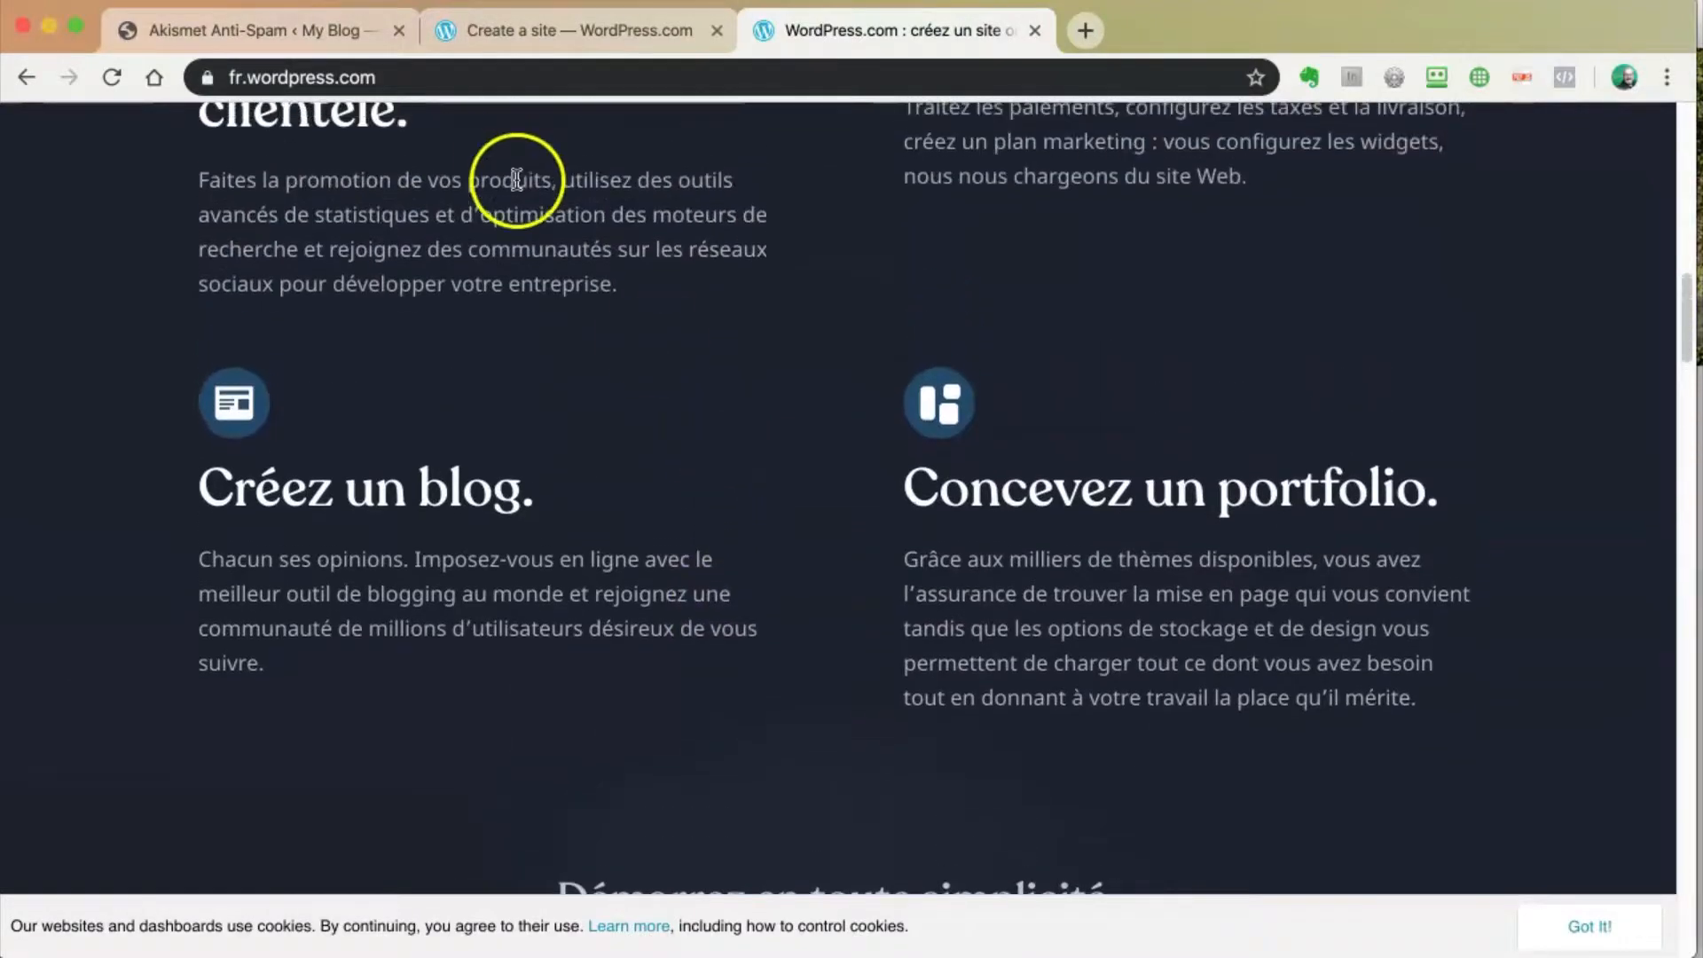
scroll(743, 270, up, 13)
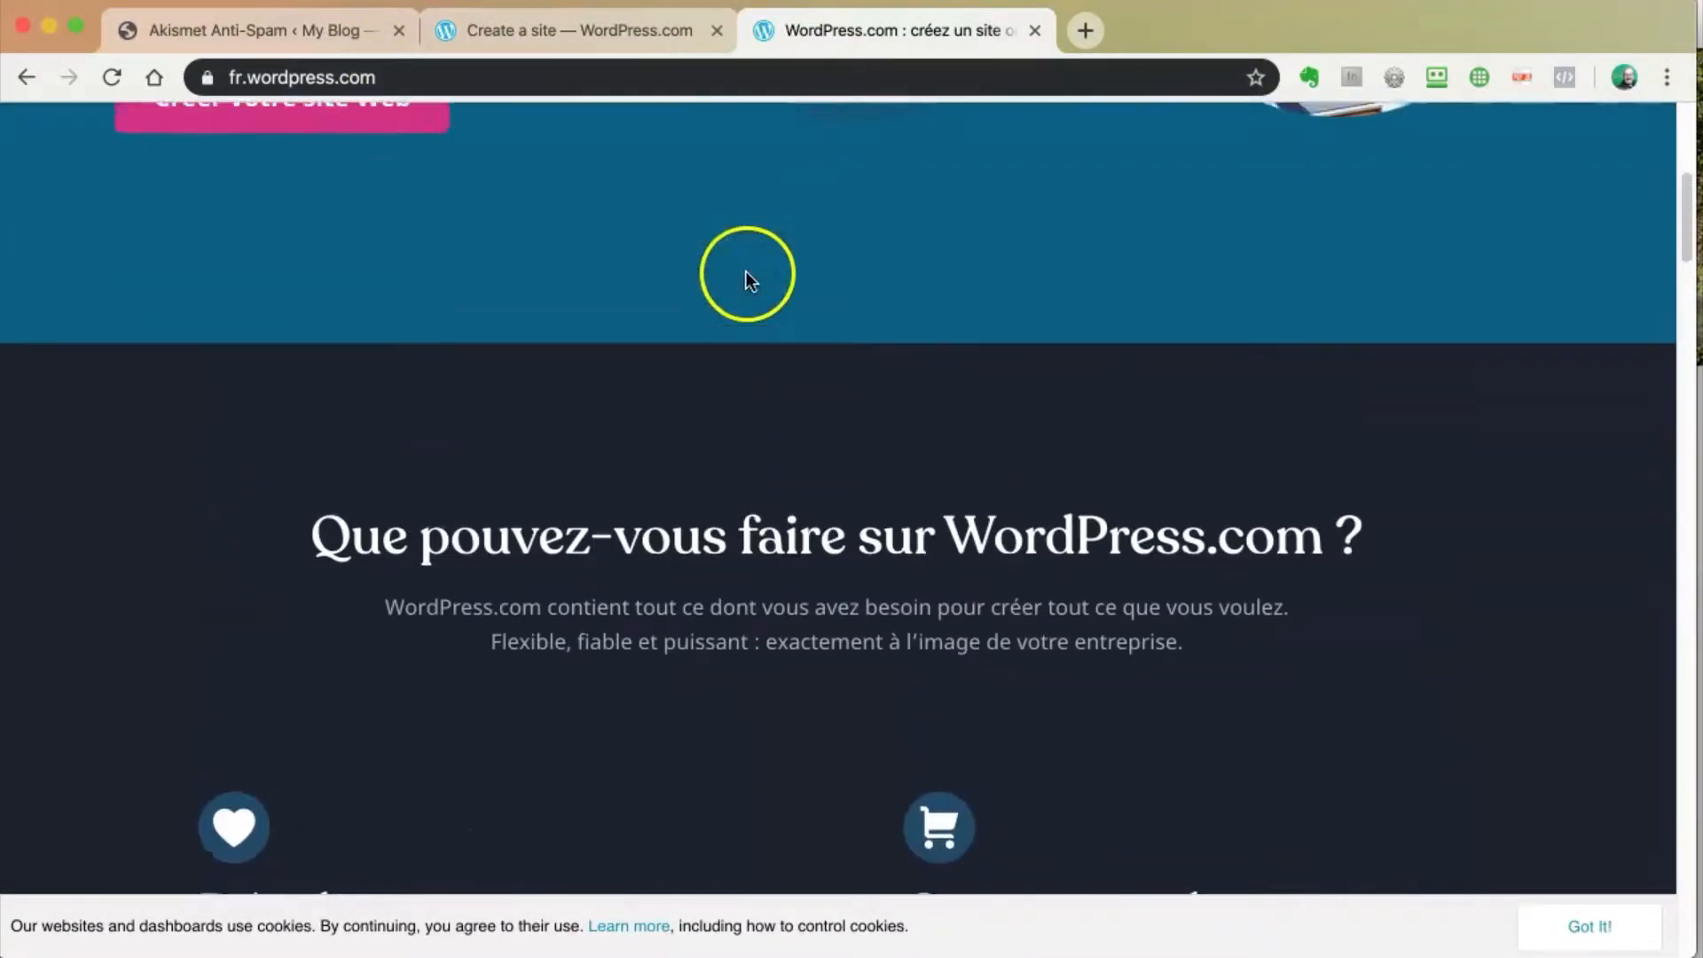
scroll(747, 270, up, 3)
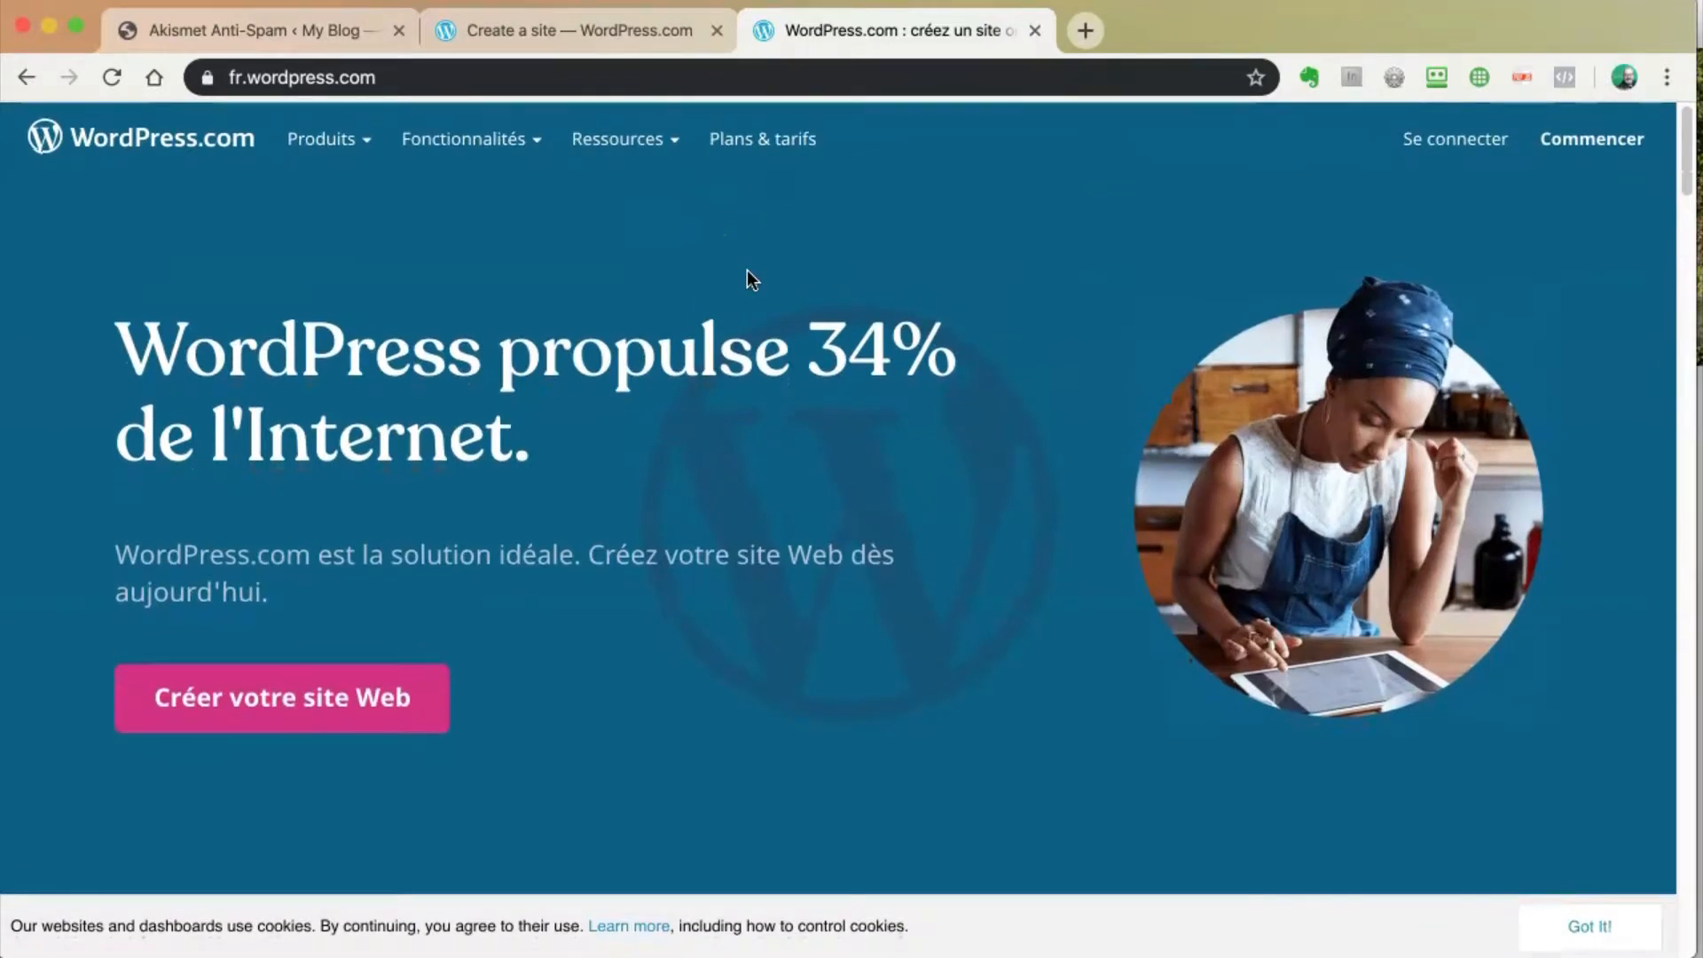
Step: Open the WordPress.com plans and pricing page and examine the free and paid plans
click(761, 146)
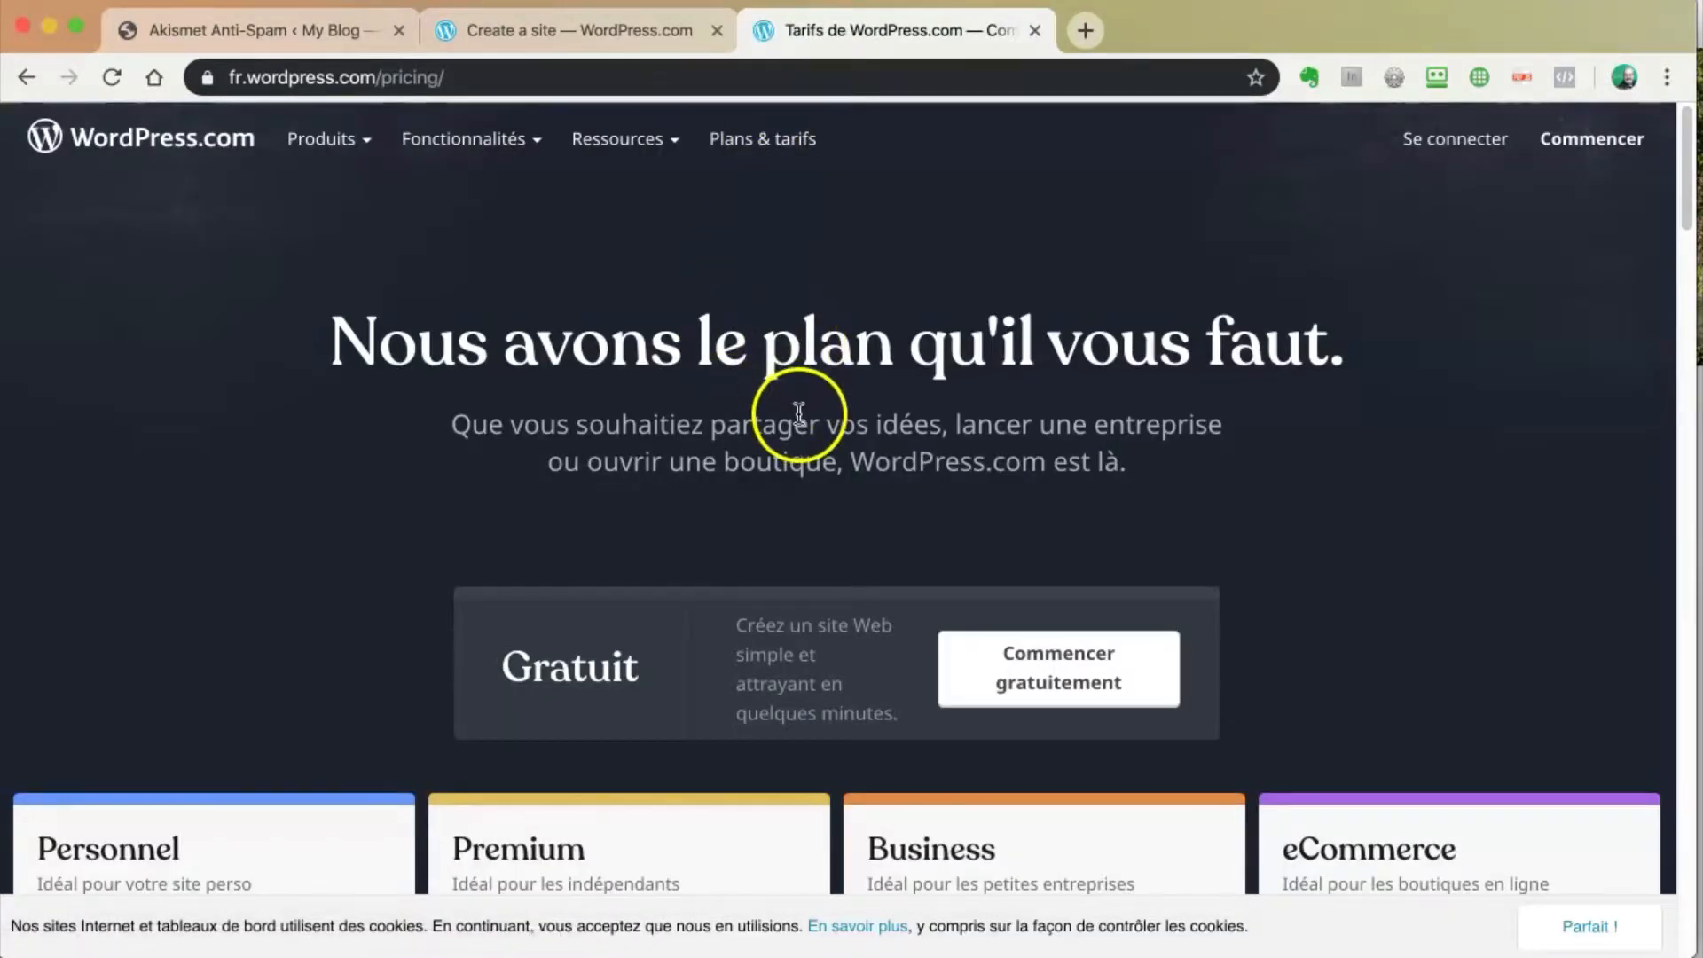
scroll(798, 410, down, 3)
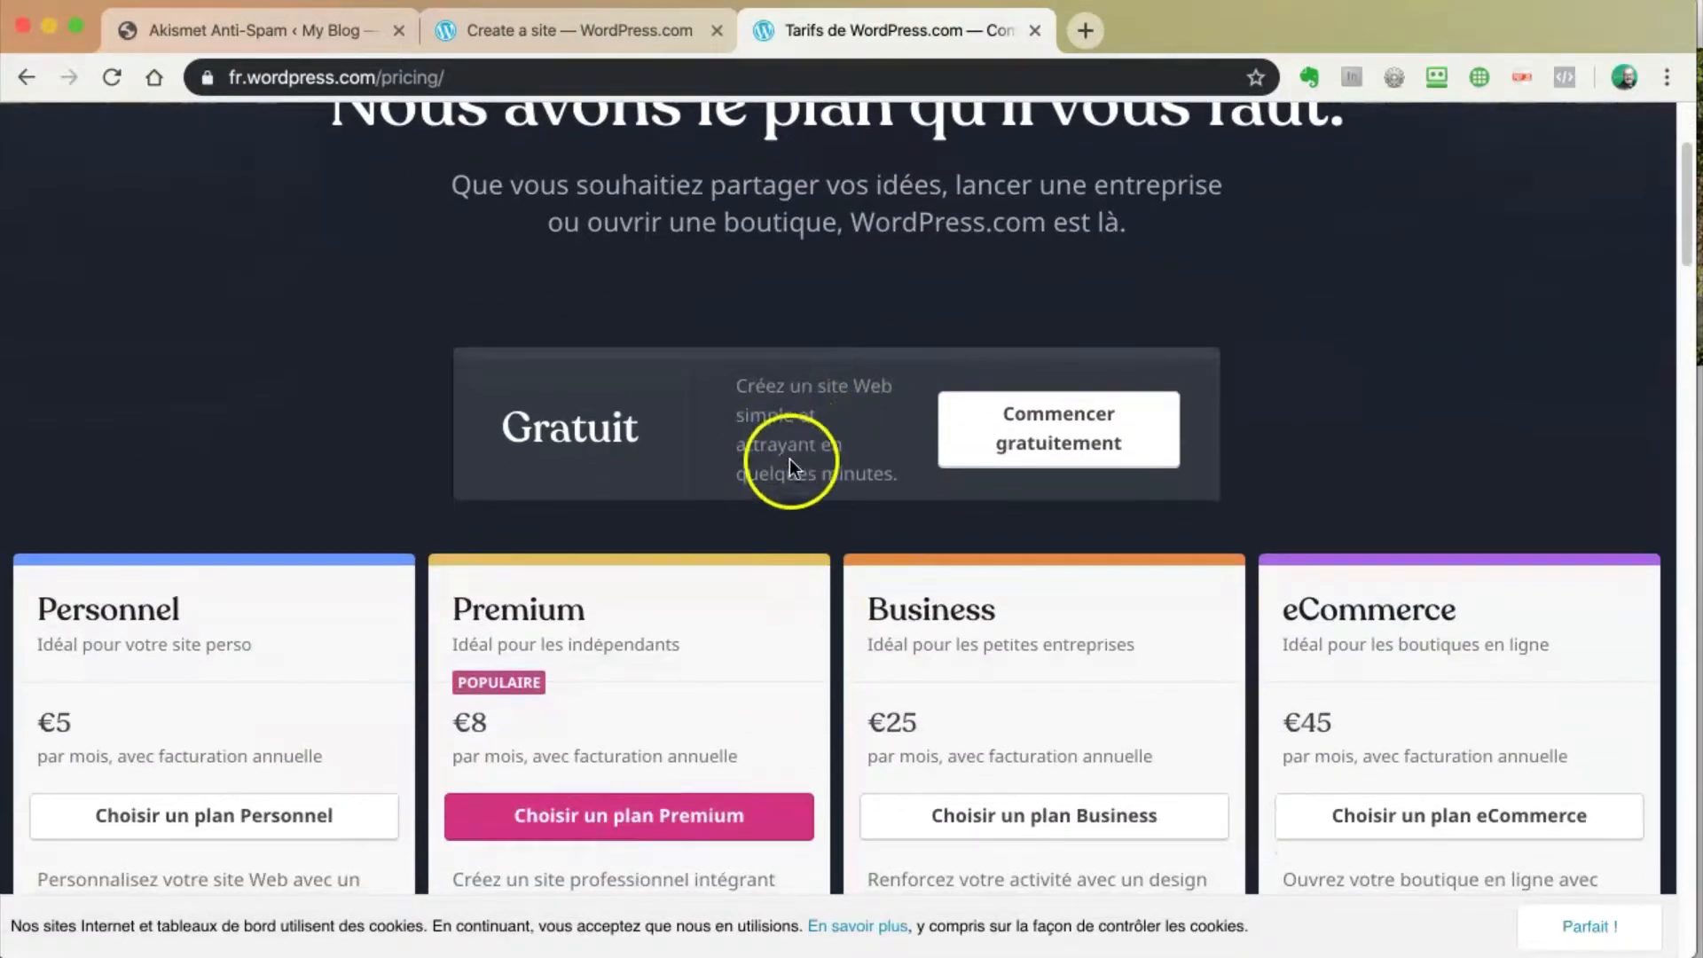
scroll(821, 475, down, 3)
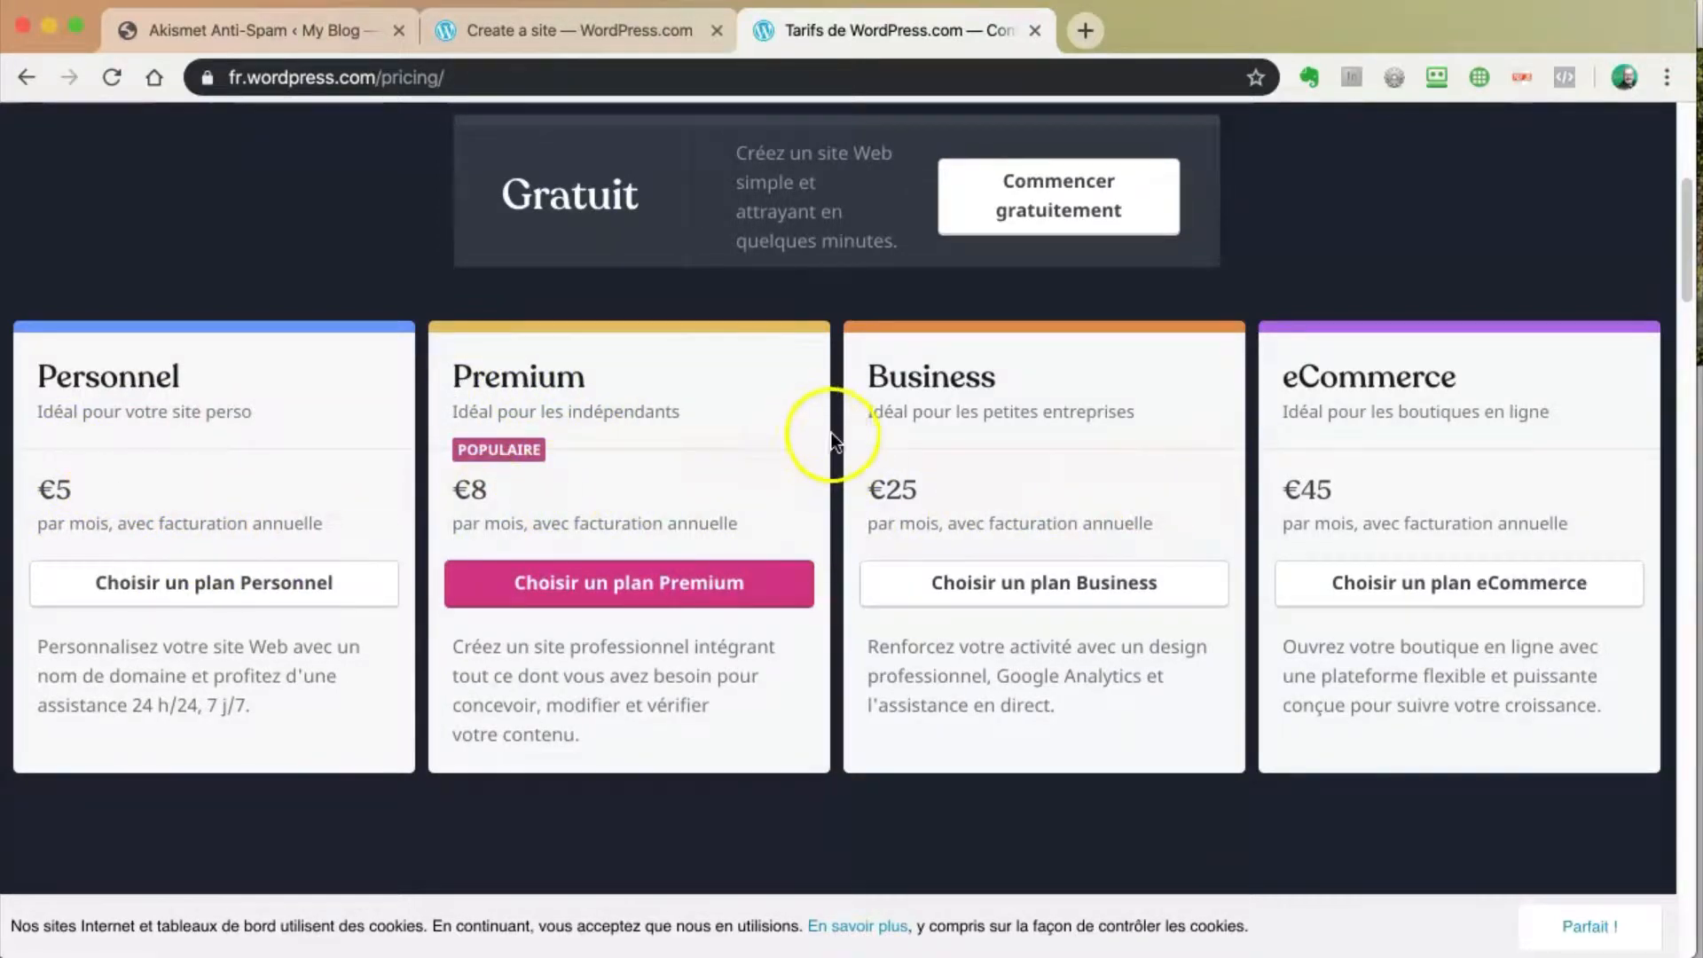
scroll(830, 433, up, 5)
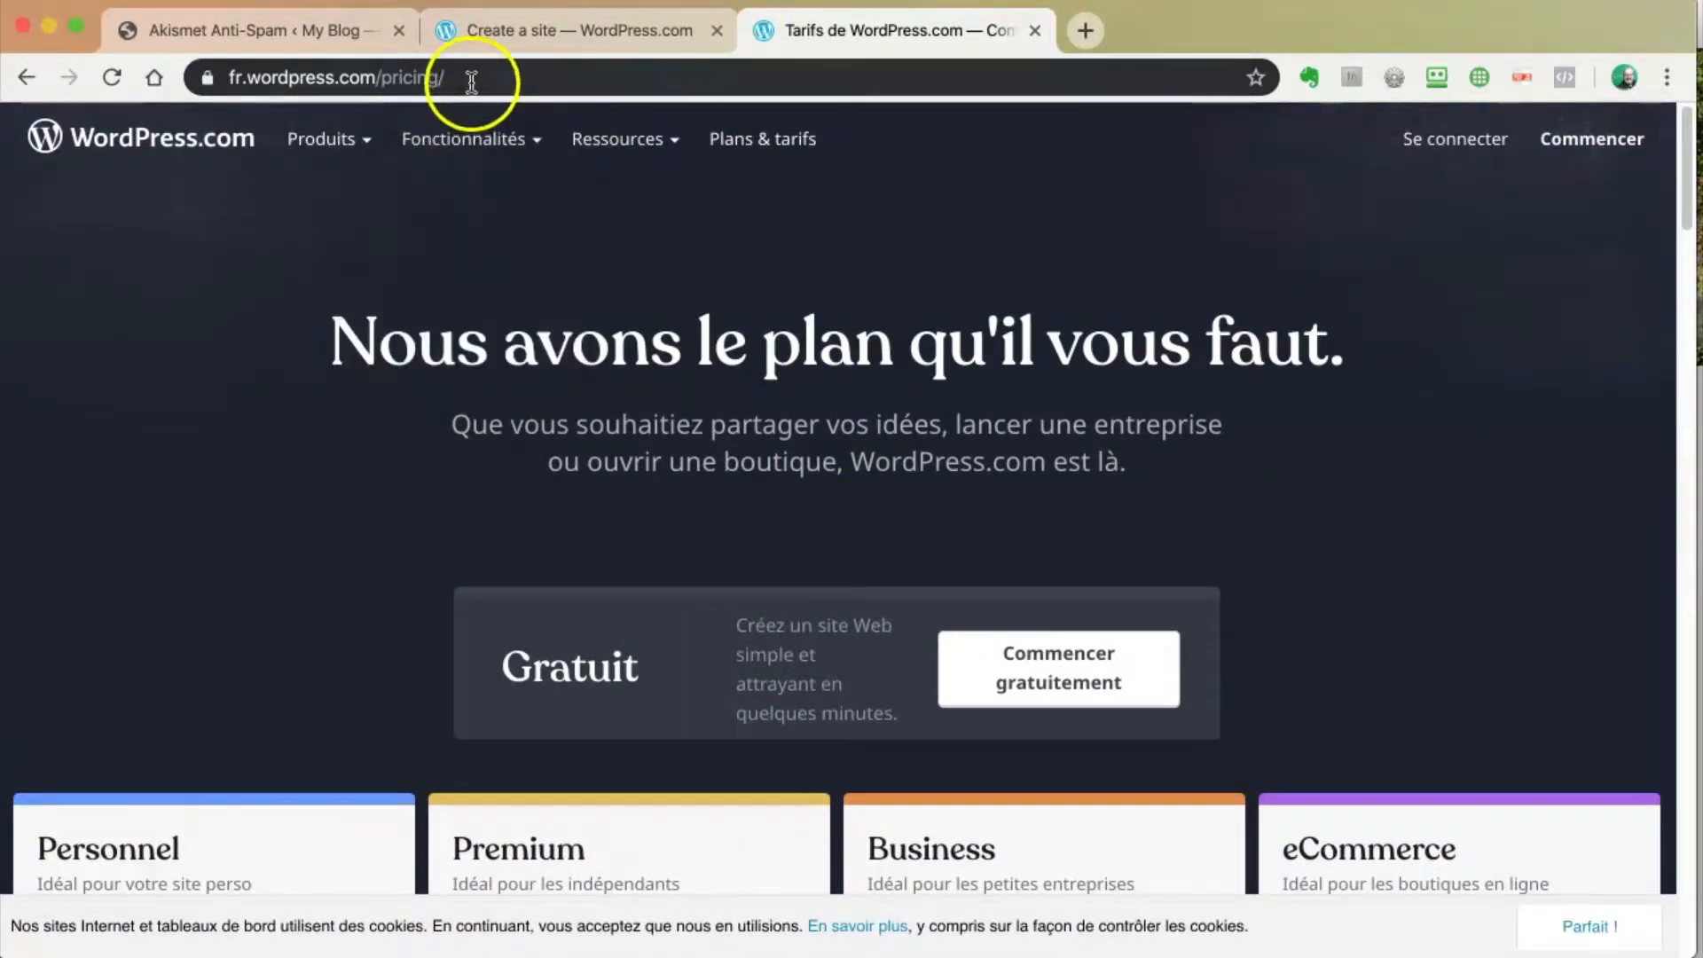
Step: Return from the pricing page to the fr.wordpress.com home page
click(471, 81)
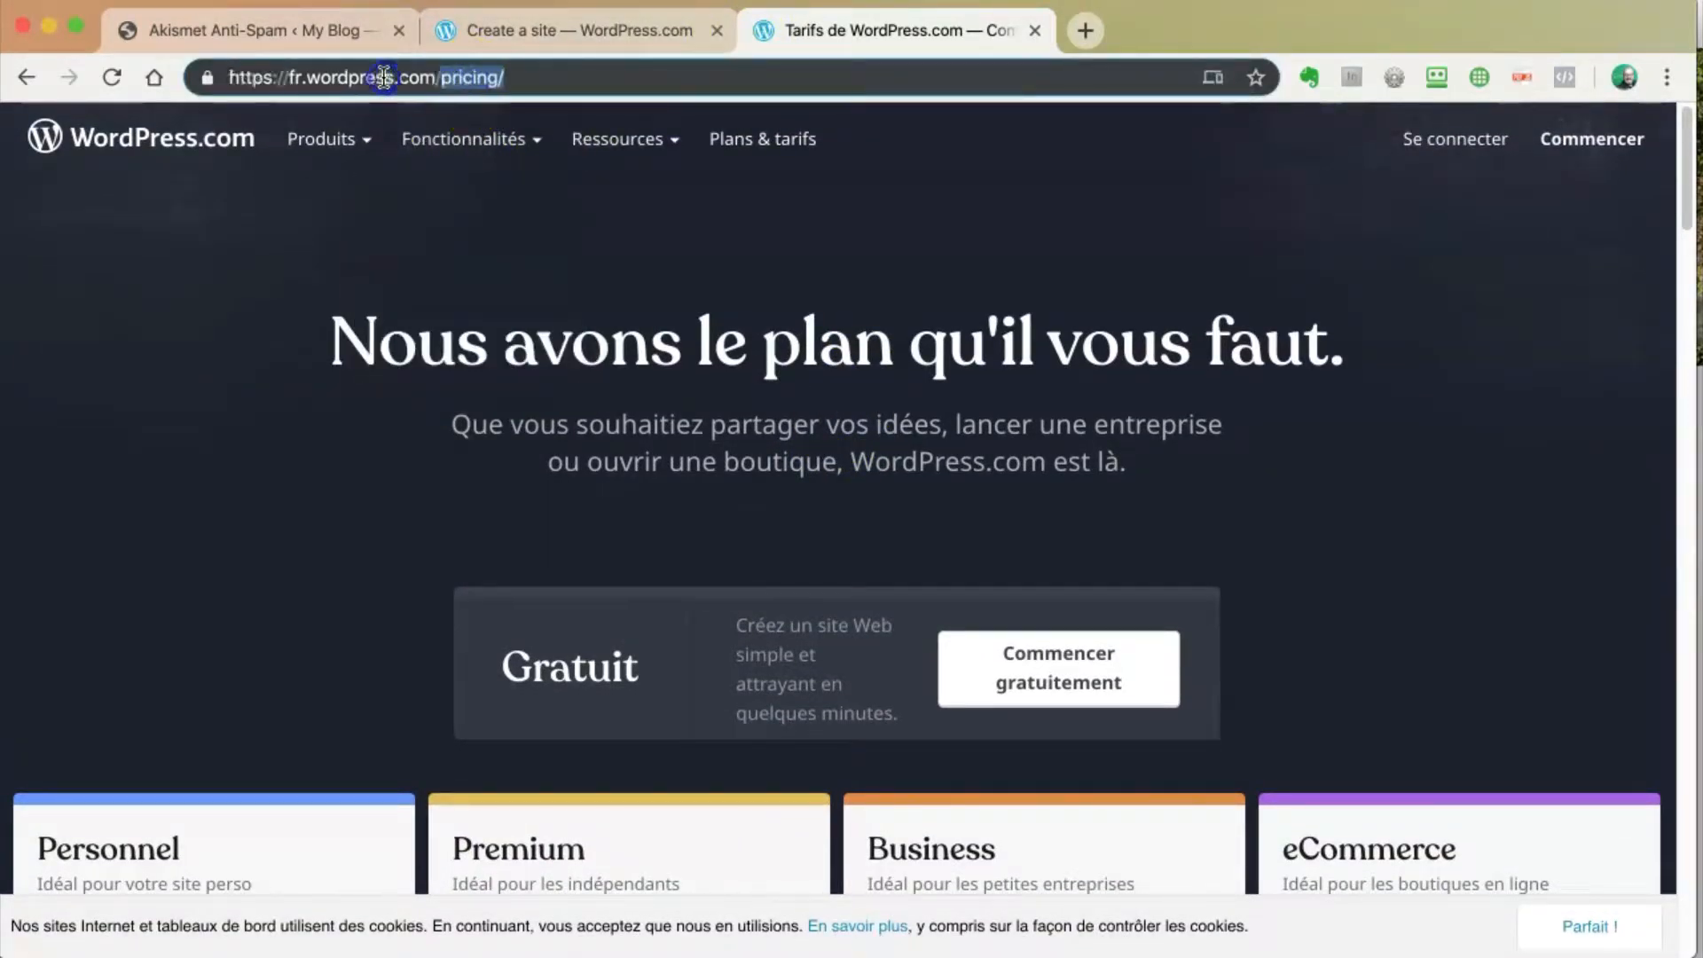
key(BackSpace)
key(Return)
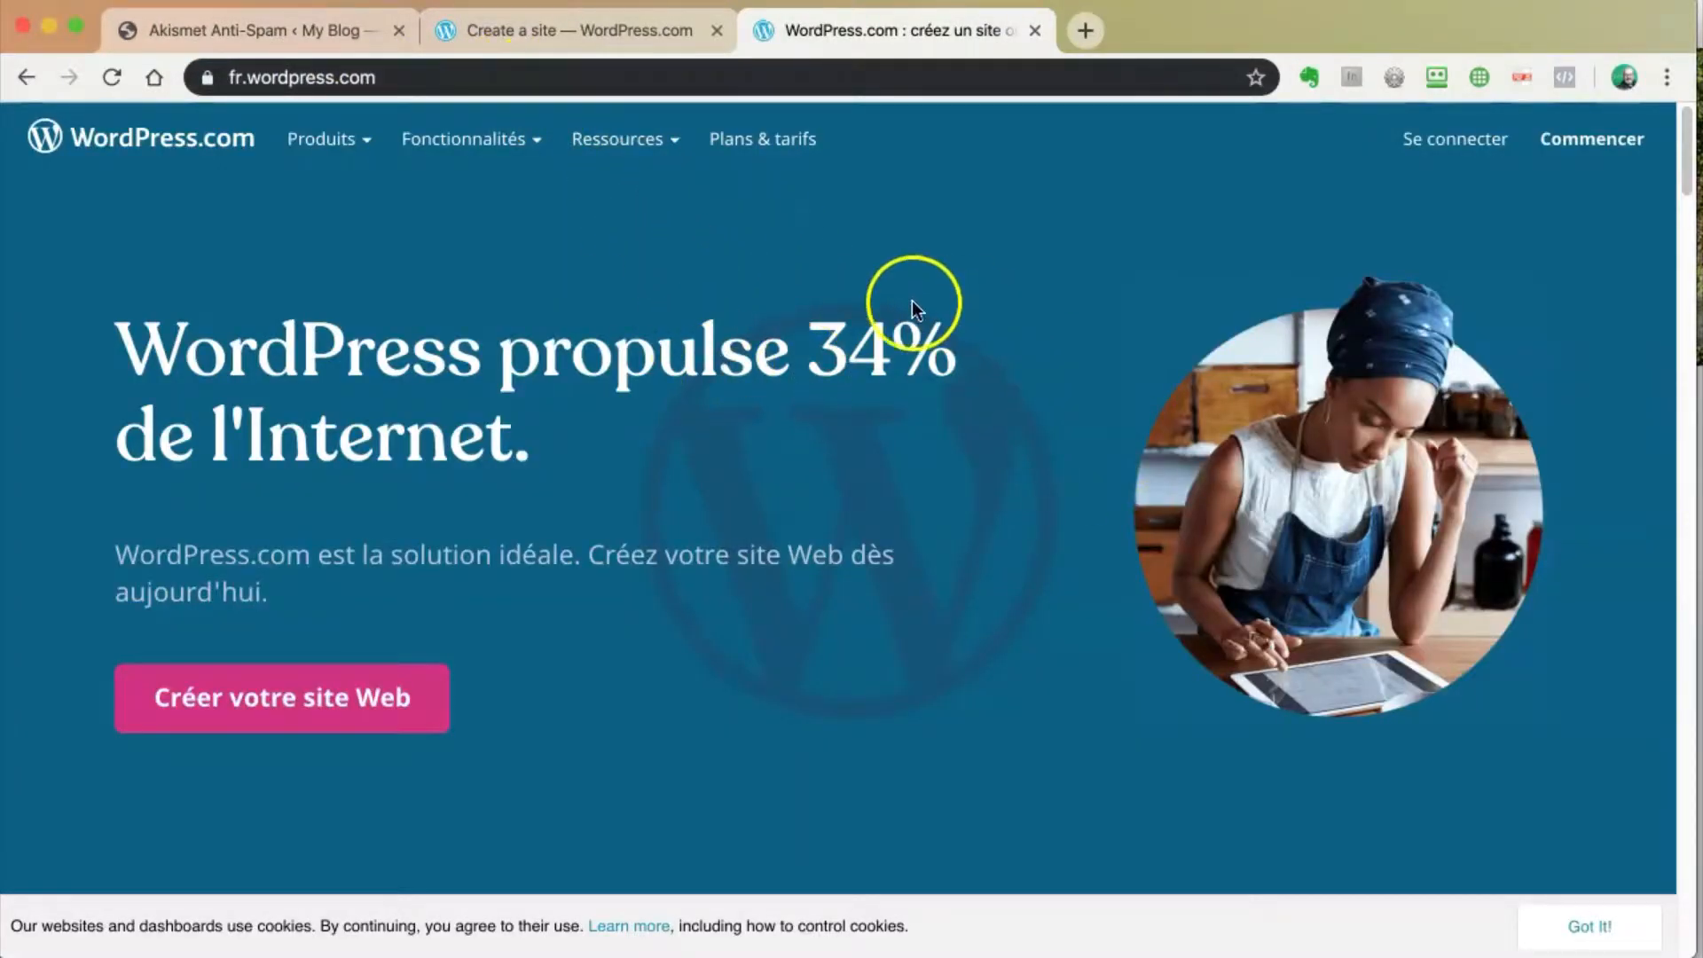
Step: Open wordpress.org in a new browser tab and dismiss the translation offer
click(1086, 33)
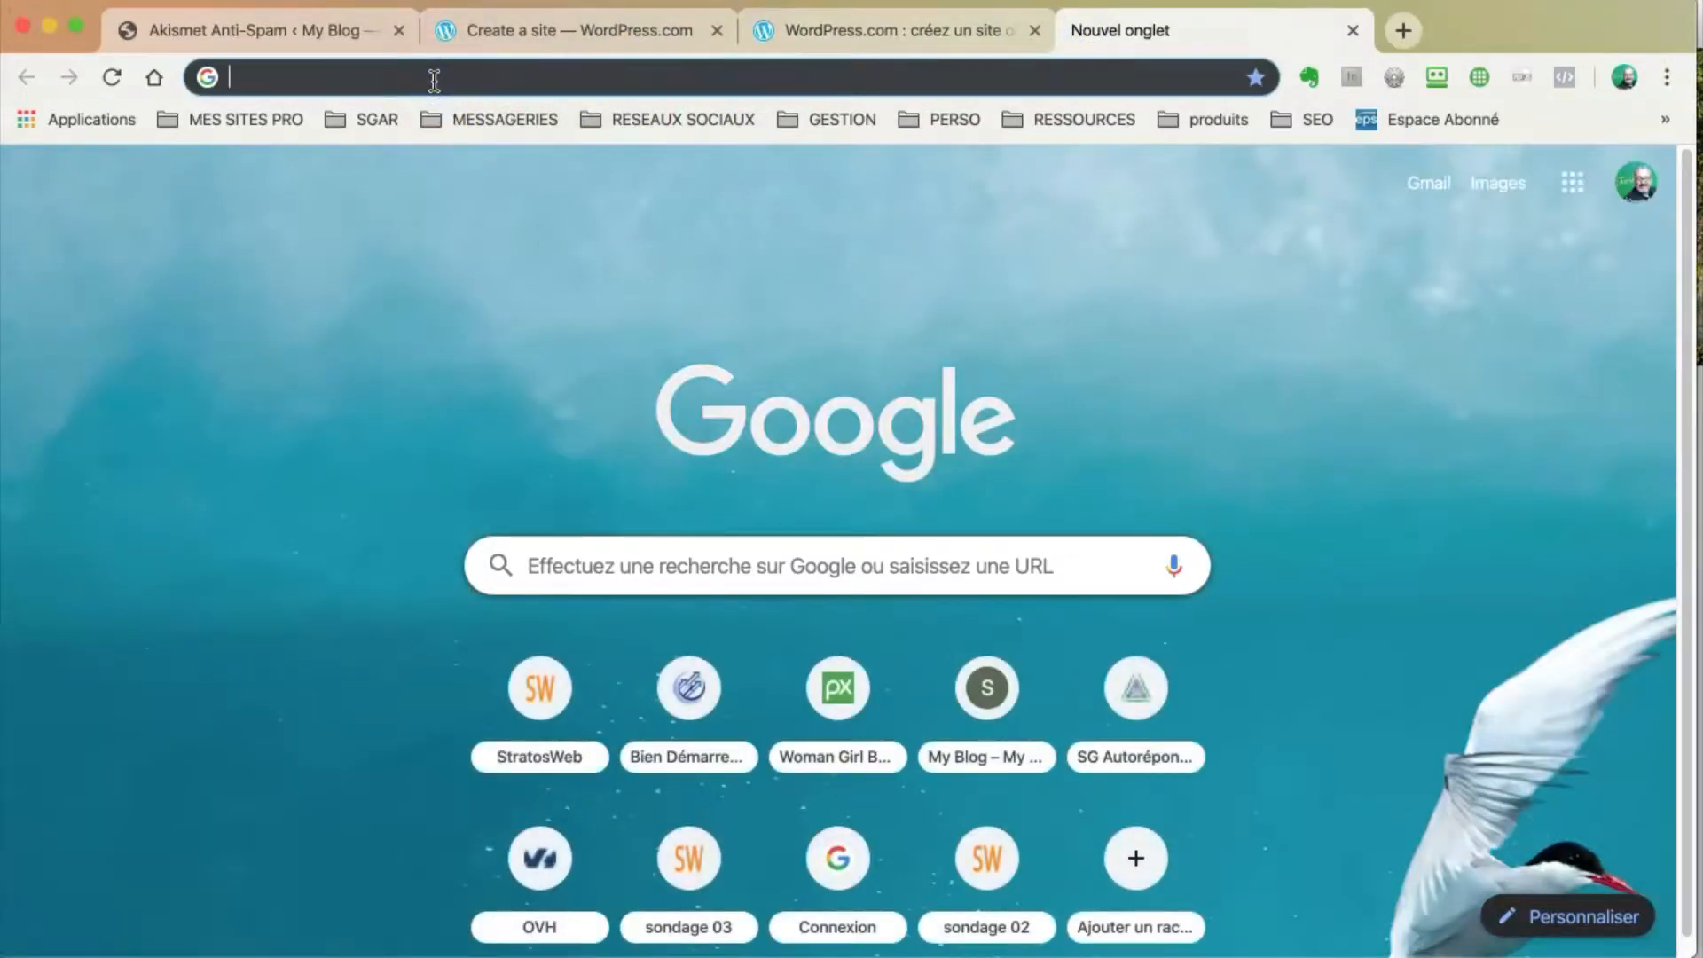
text(wordp)
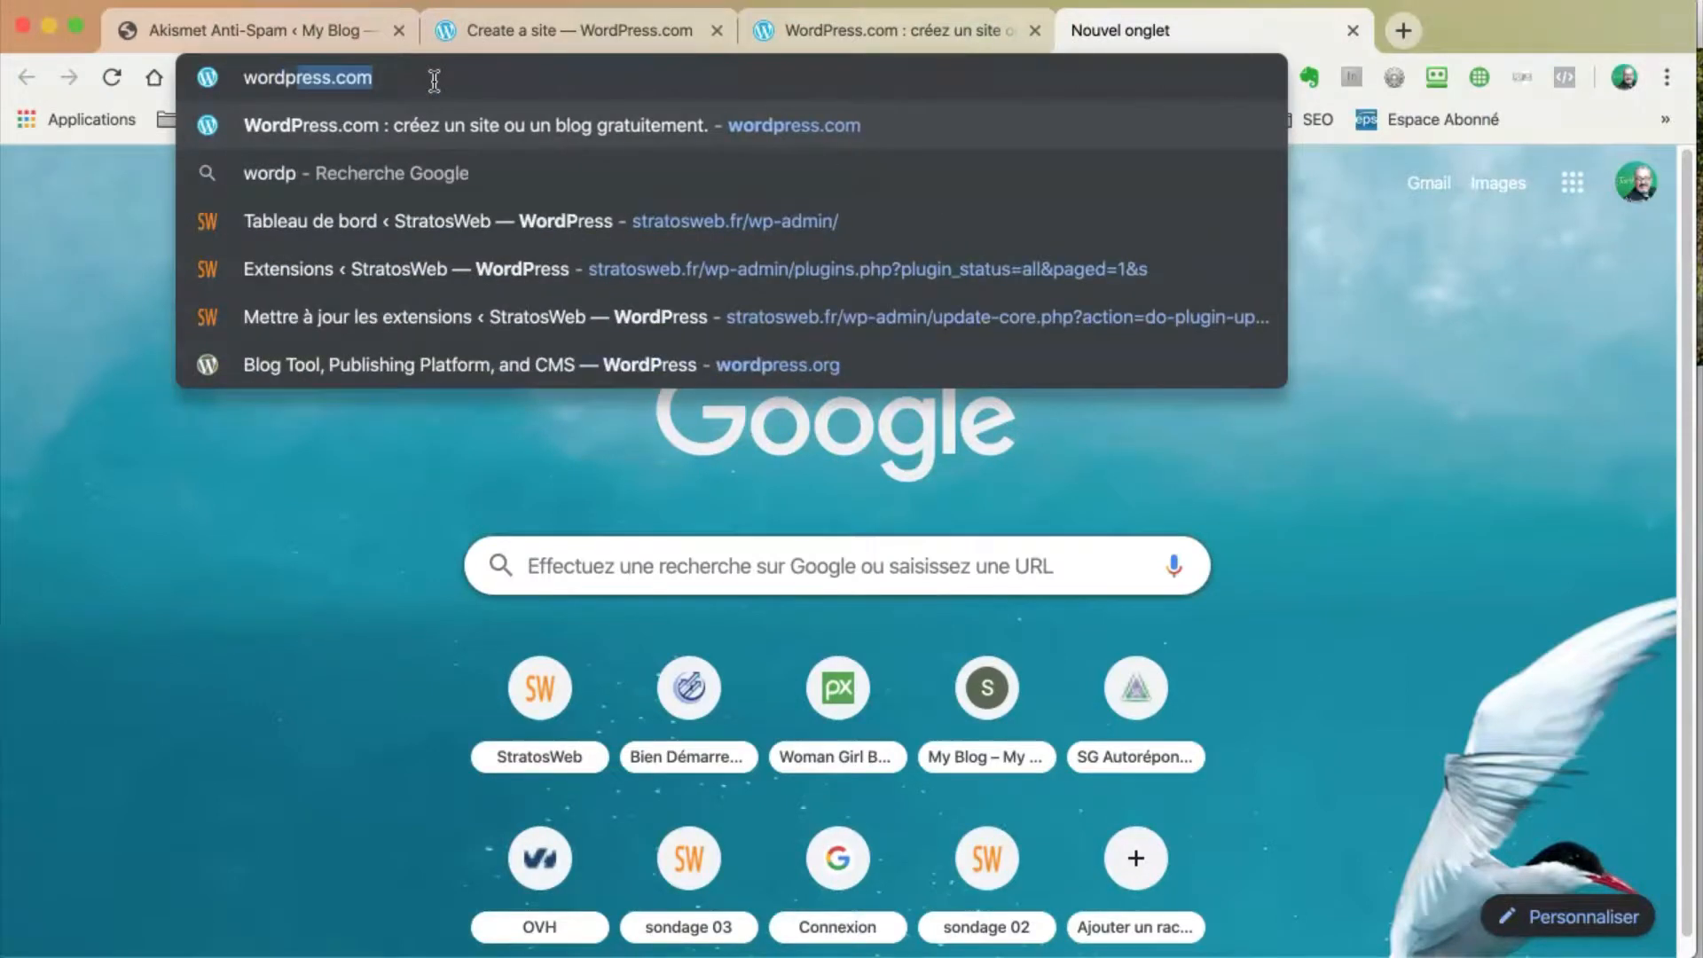
text(ress)
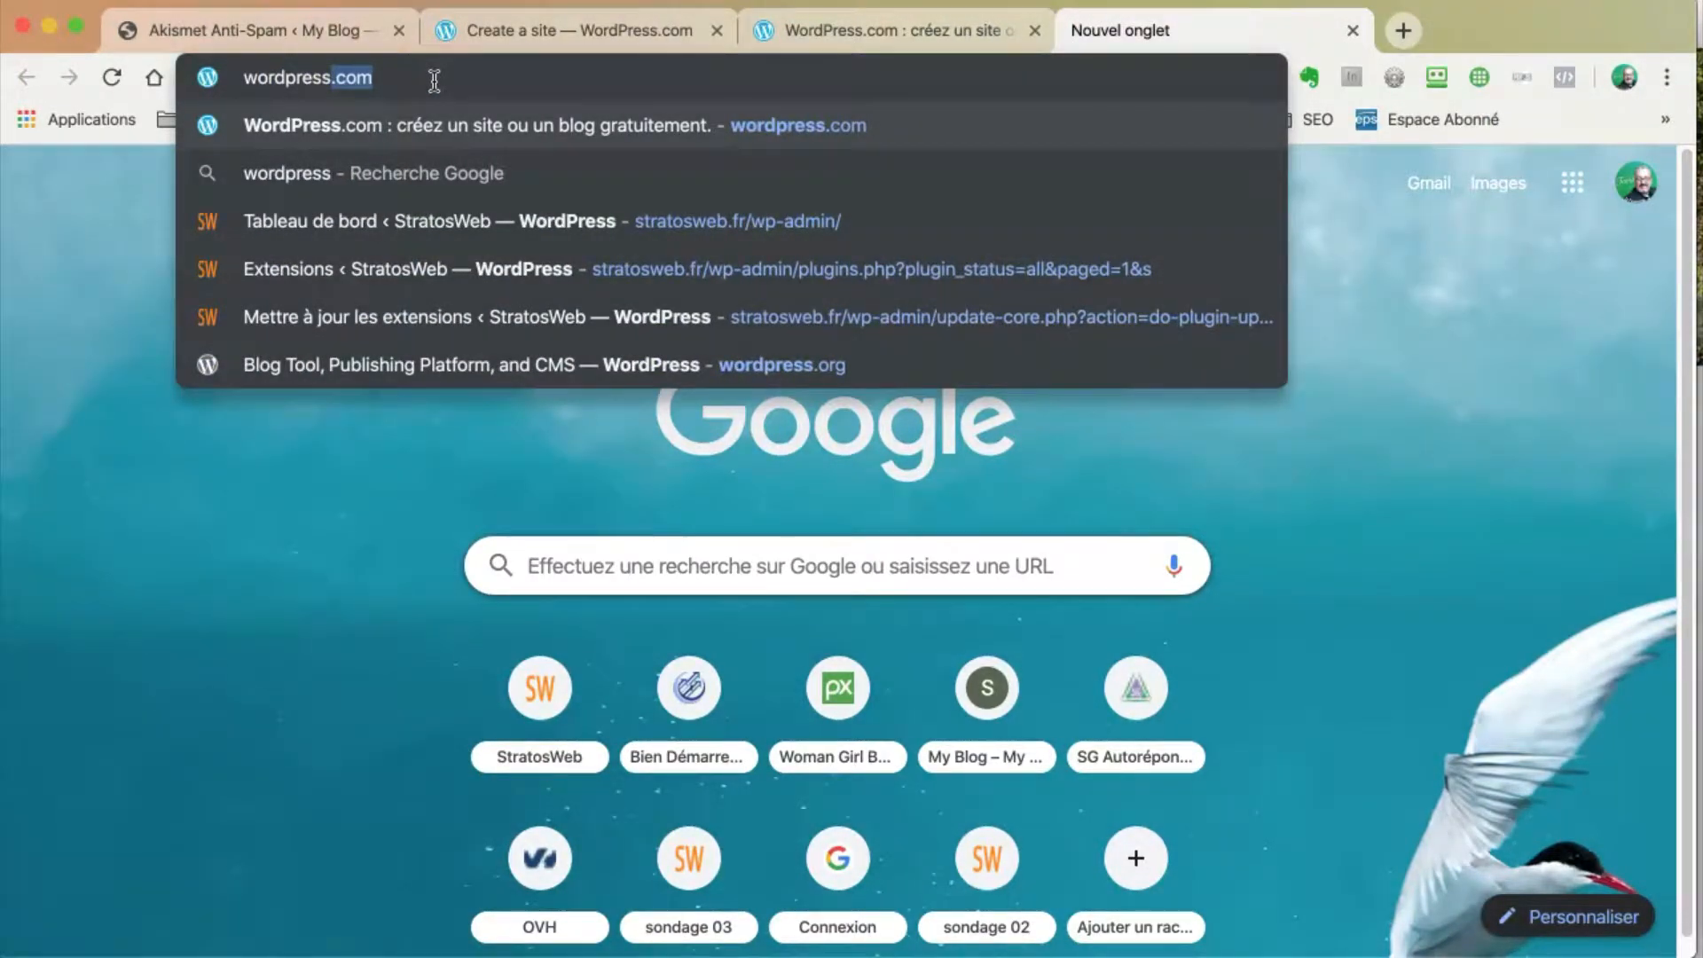
click(424, 80)
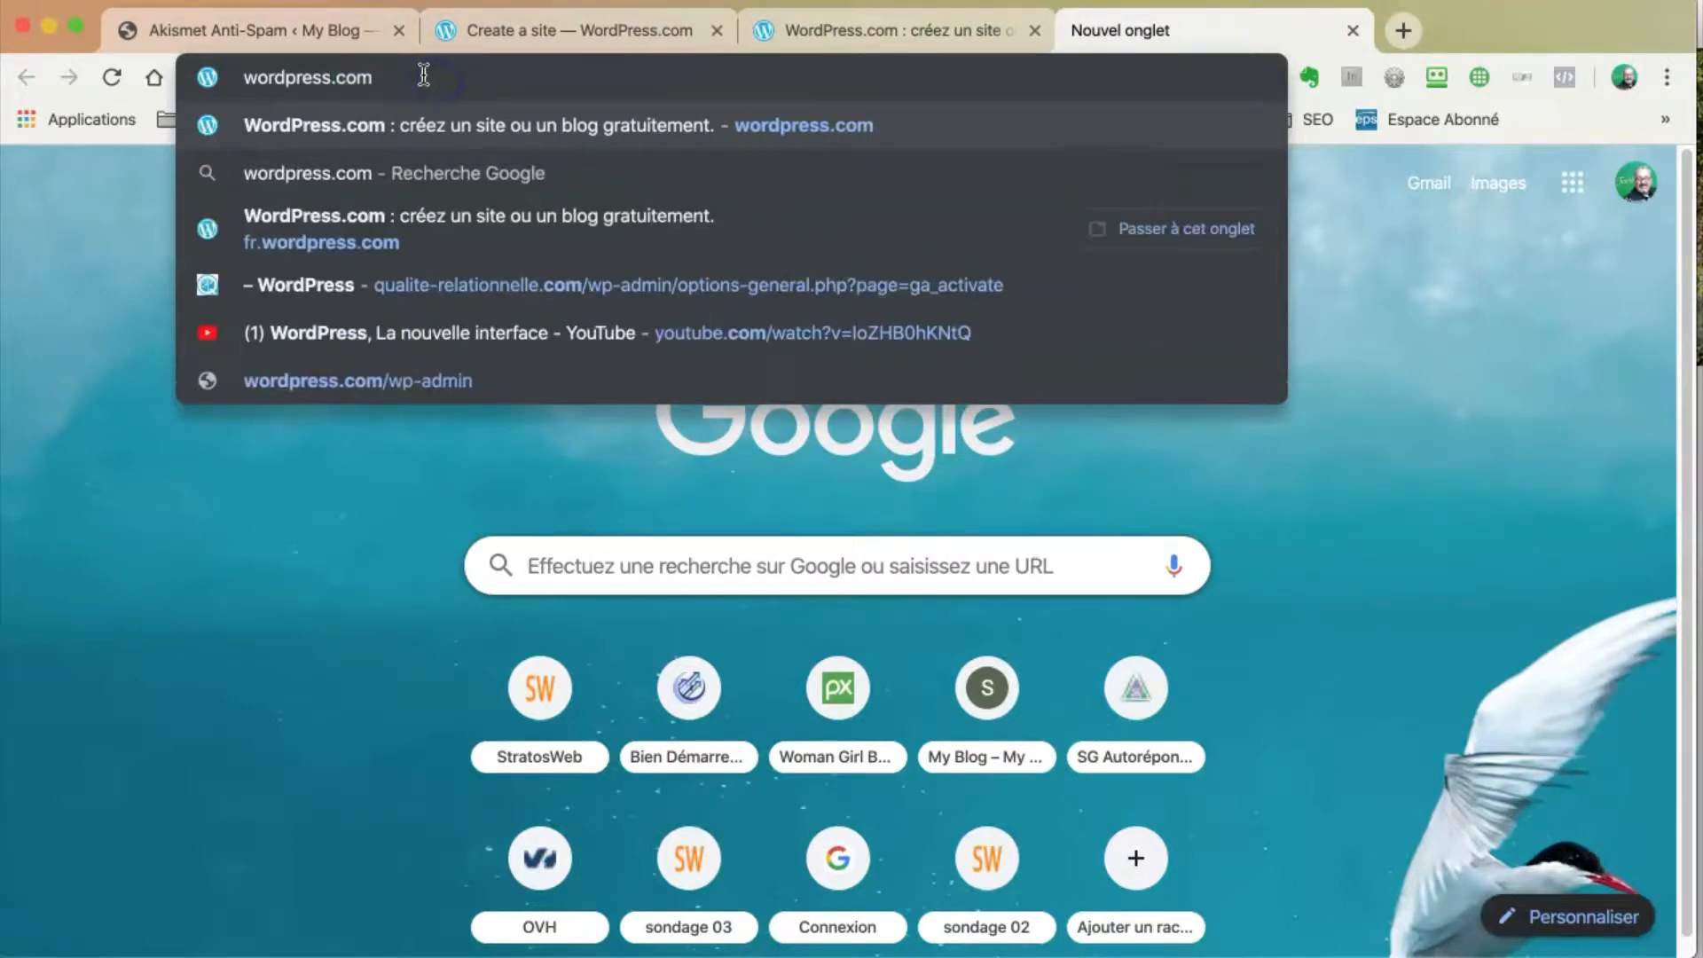
key(BackSpace)
key(BackSpace)
key(BackSpace)
text(org)
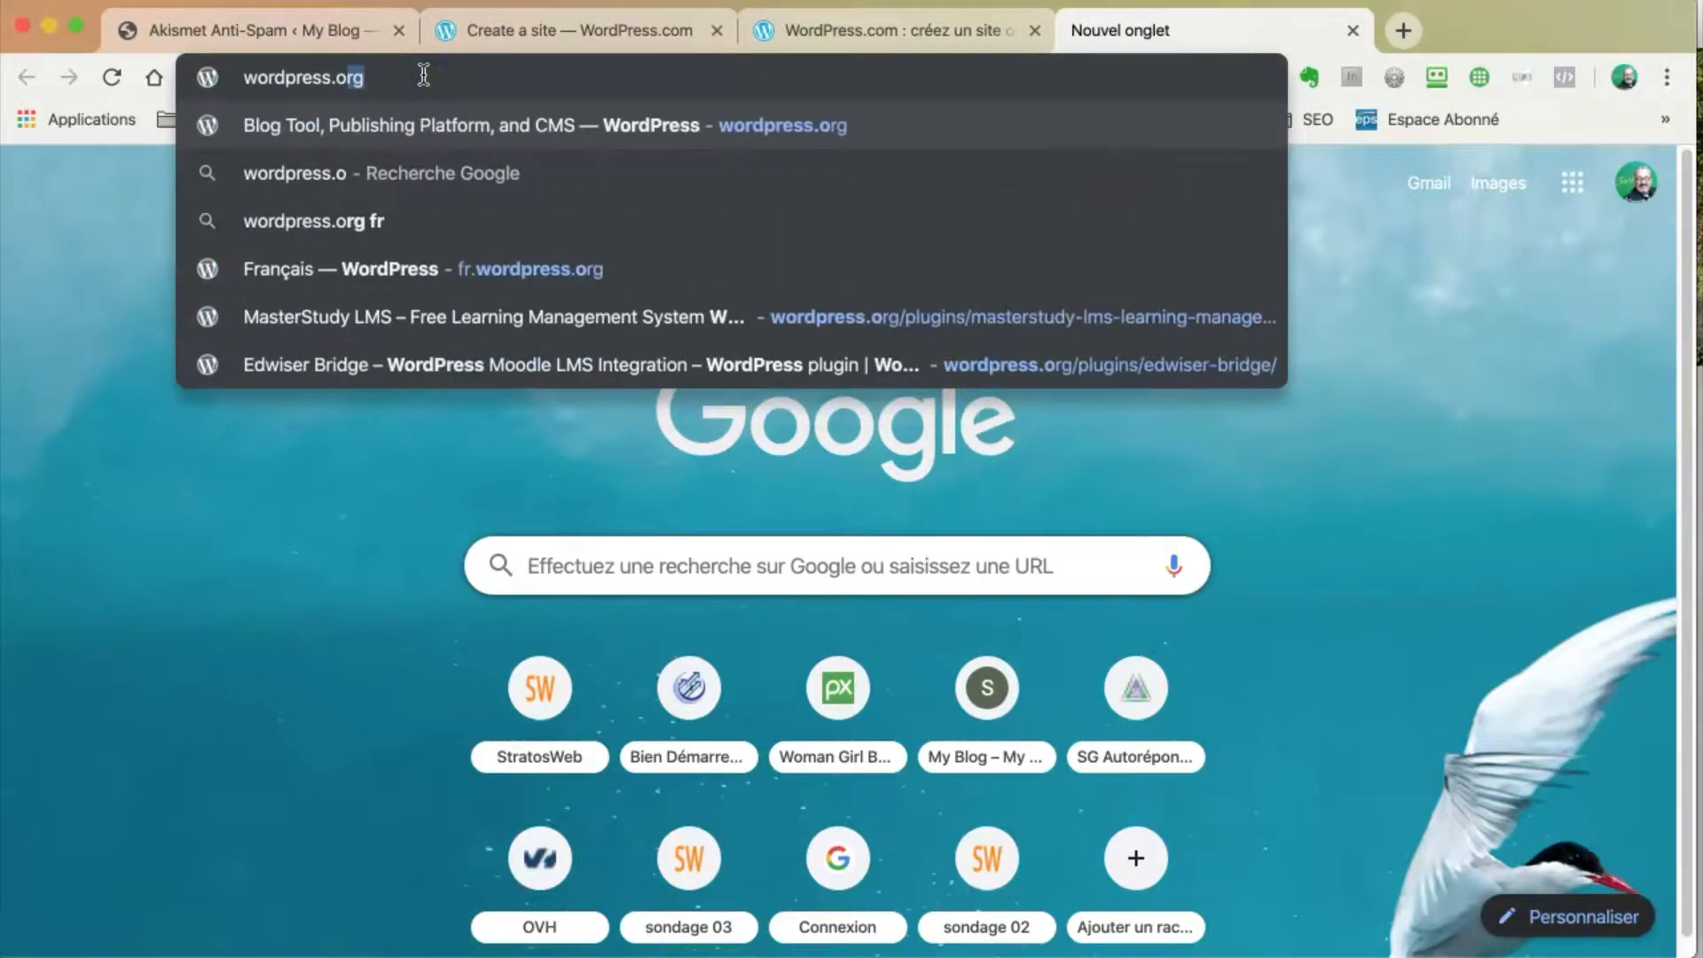
key(Return)
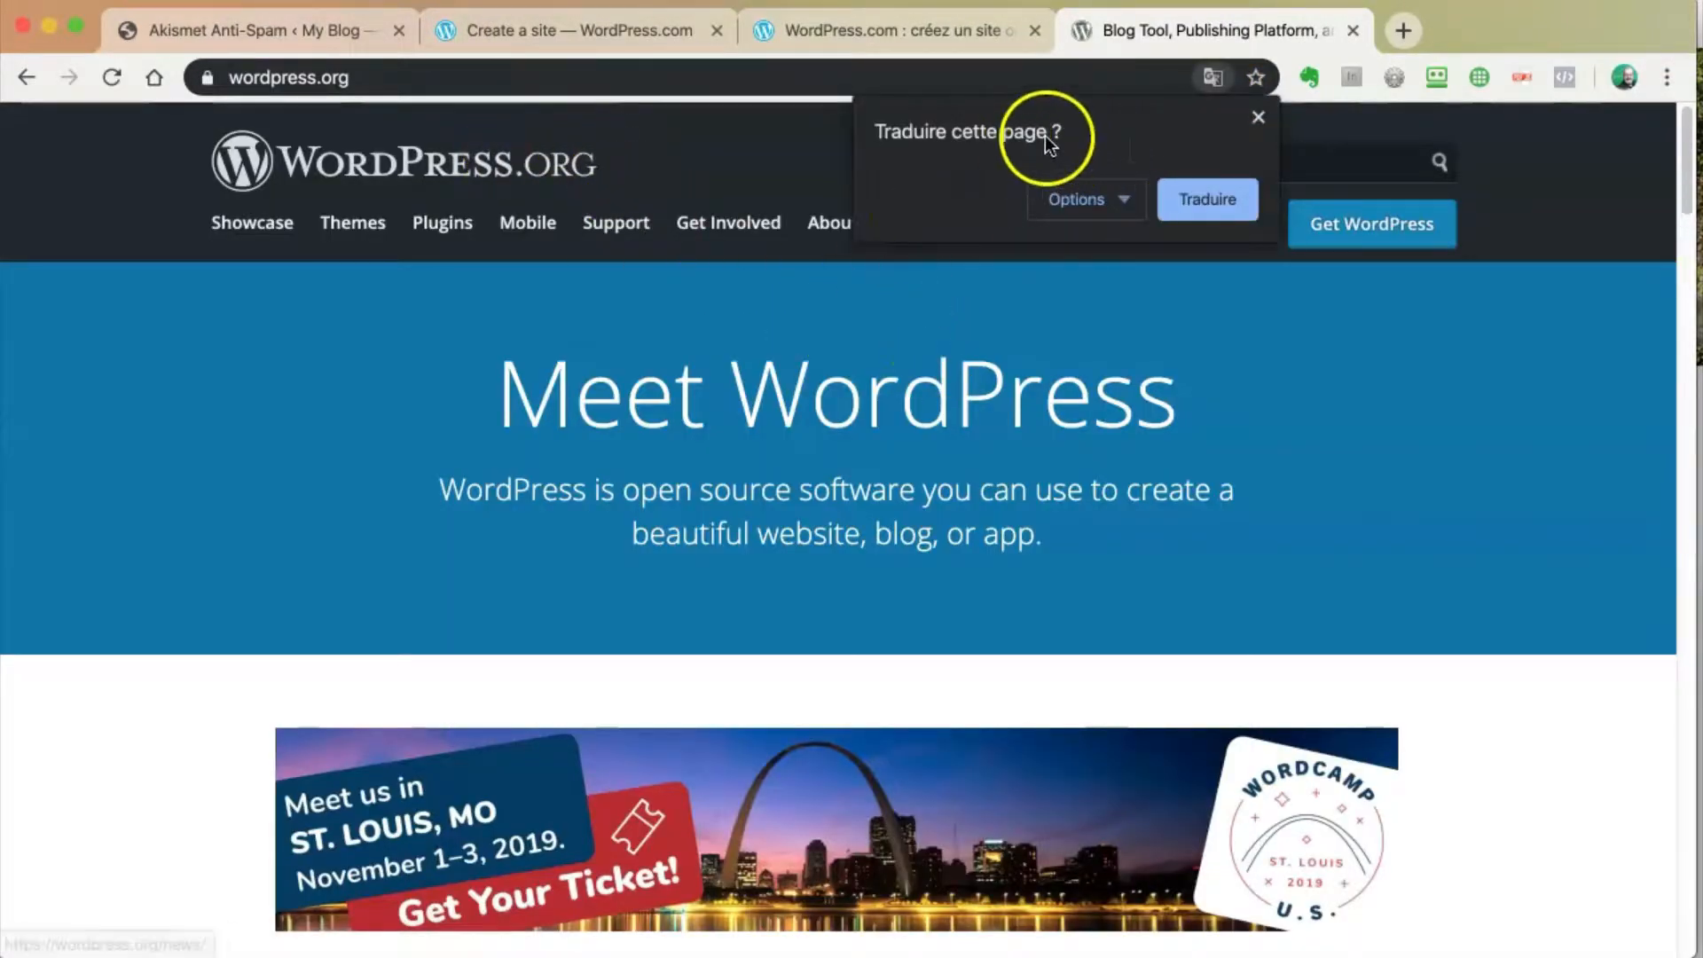
click(1258, 119)
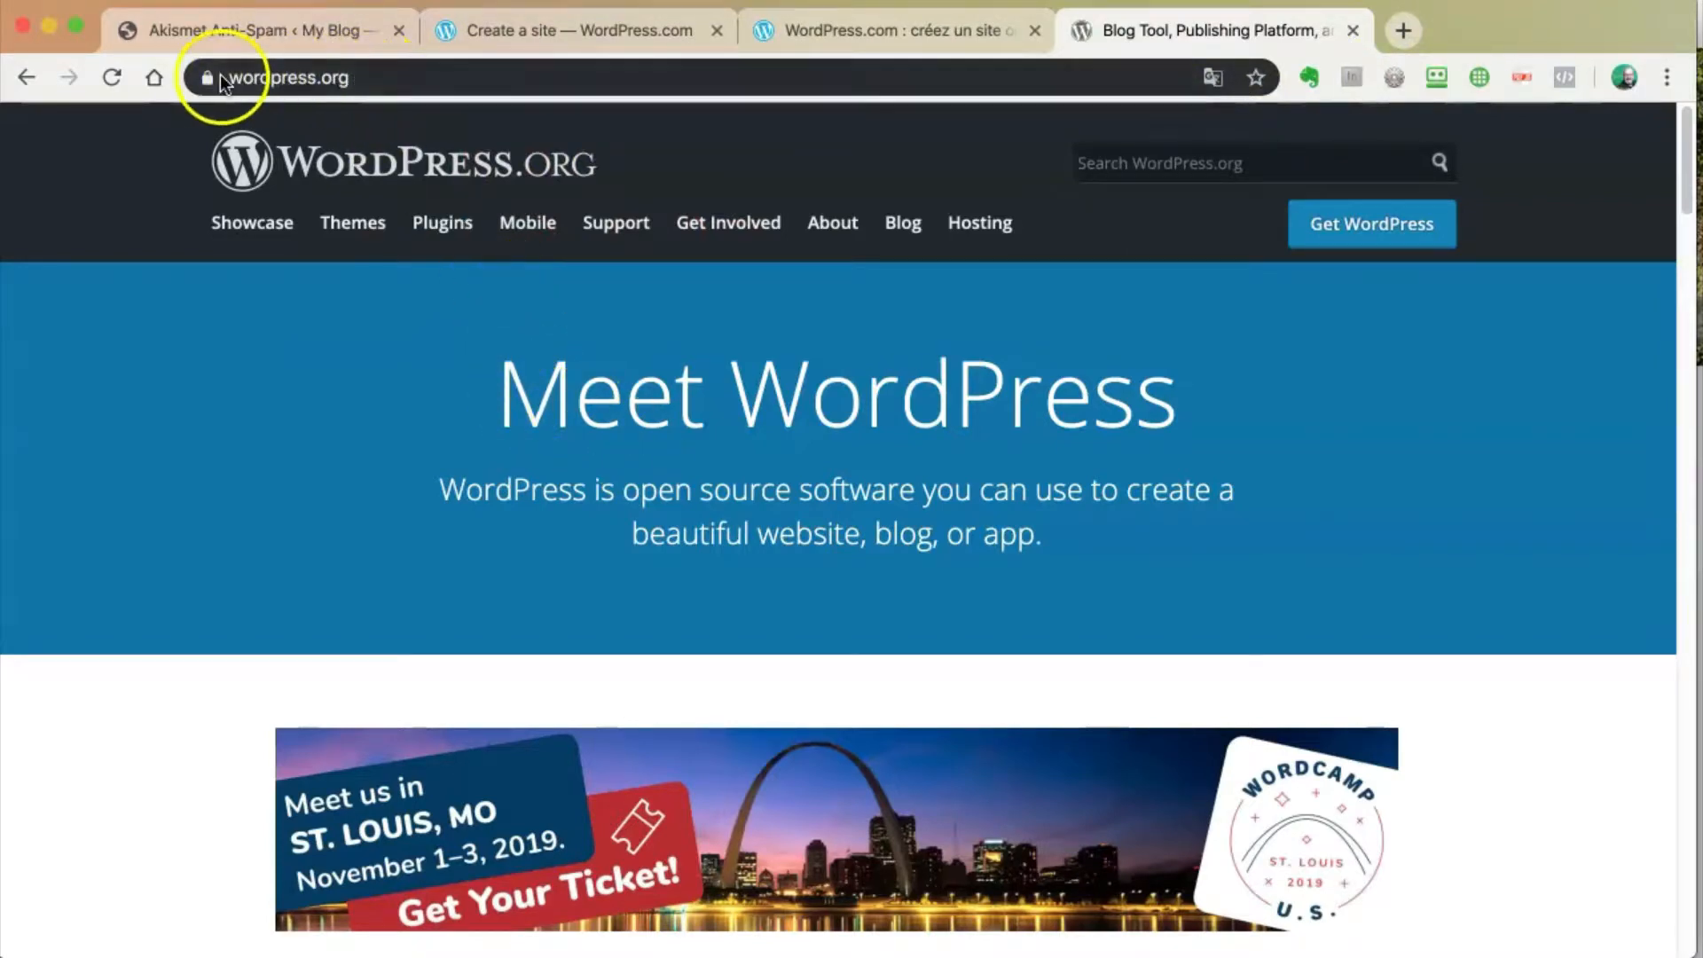
Step: Look through the wordpress.org home page and open the French version at fr.wordpress.org
scroll(609, 466, down, 2)
scroll(611, 455, down, 20)
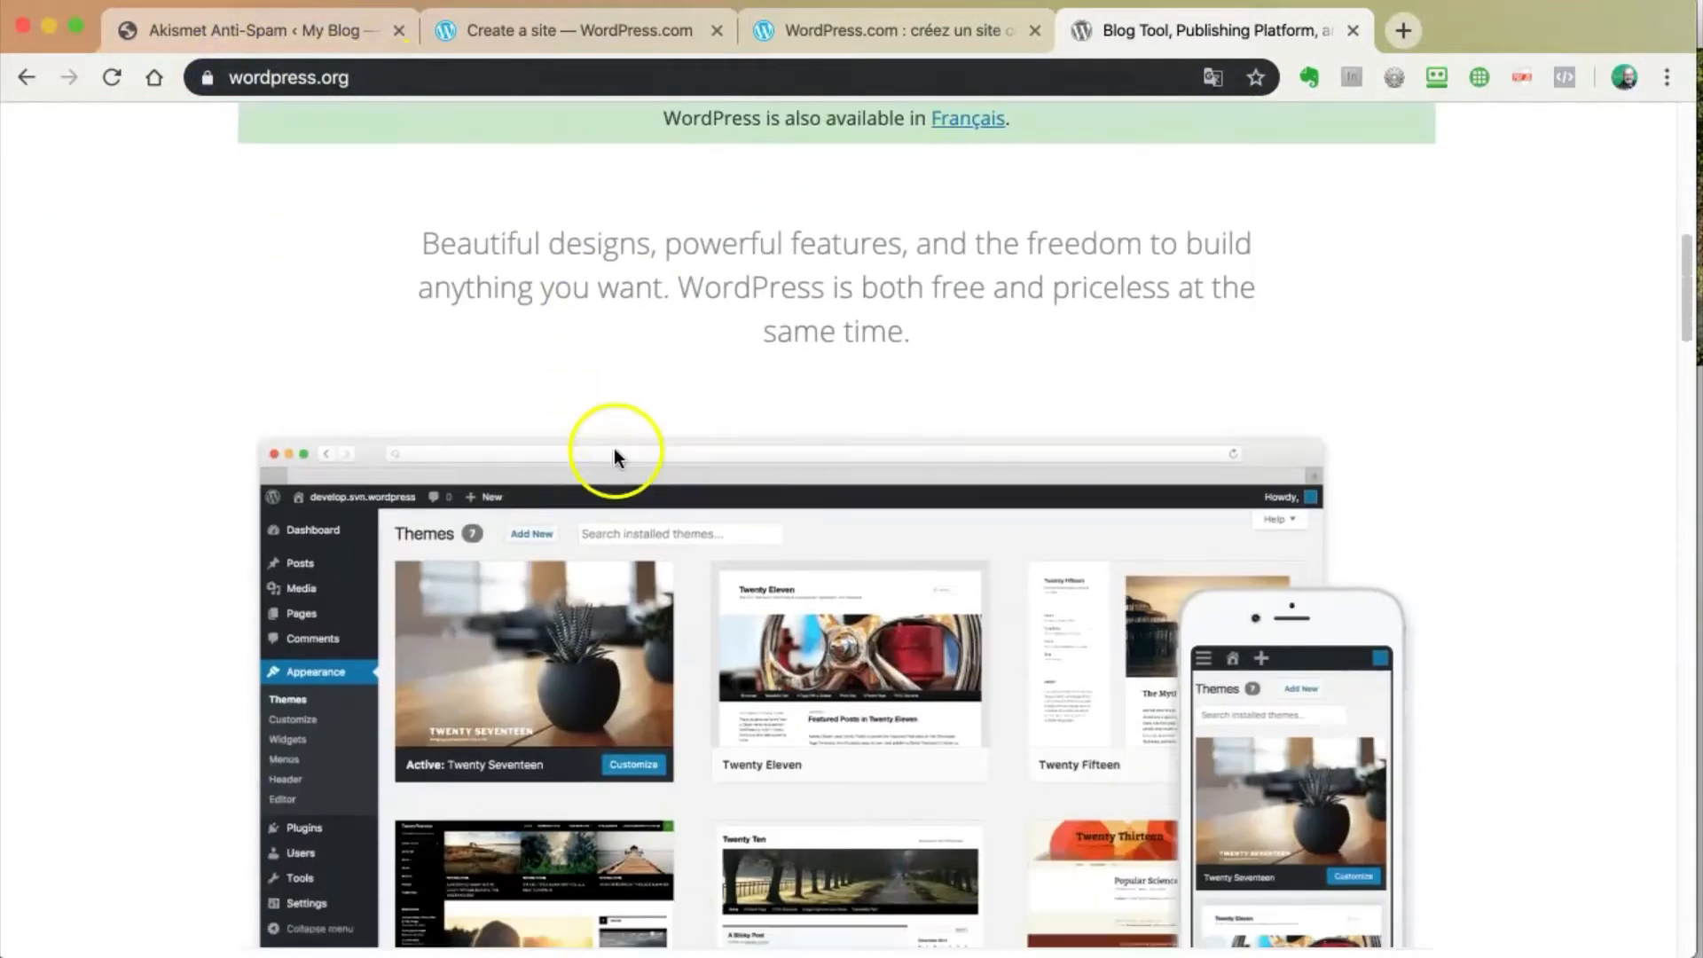
scroll(614, 449, down, 15)
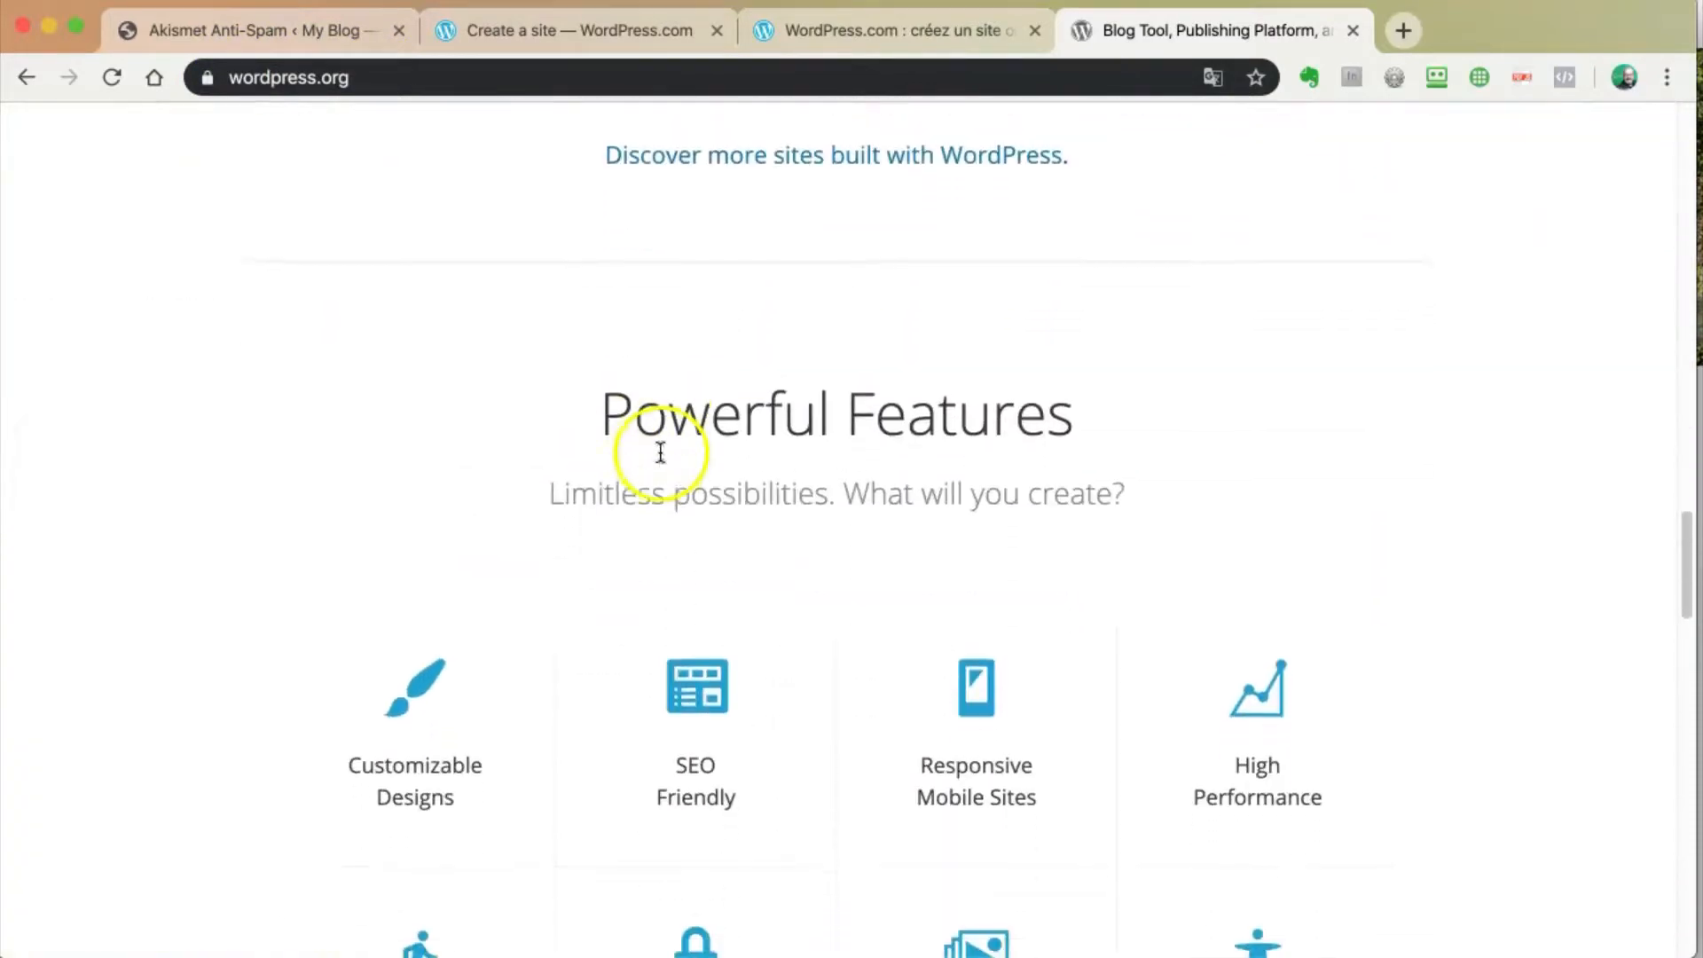
scroll(658, 451, down, 20)
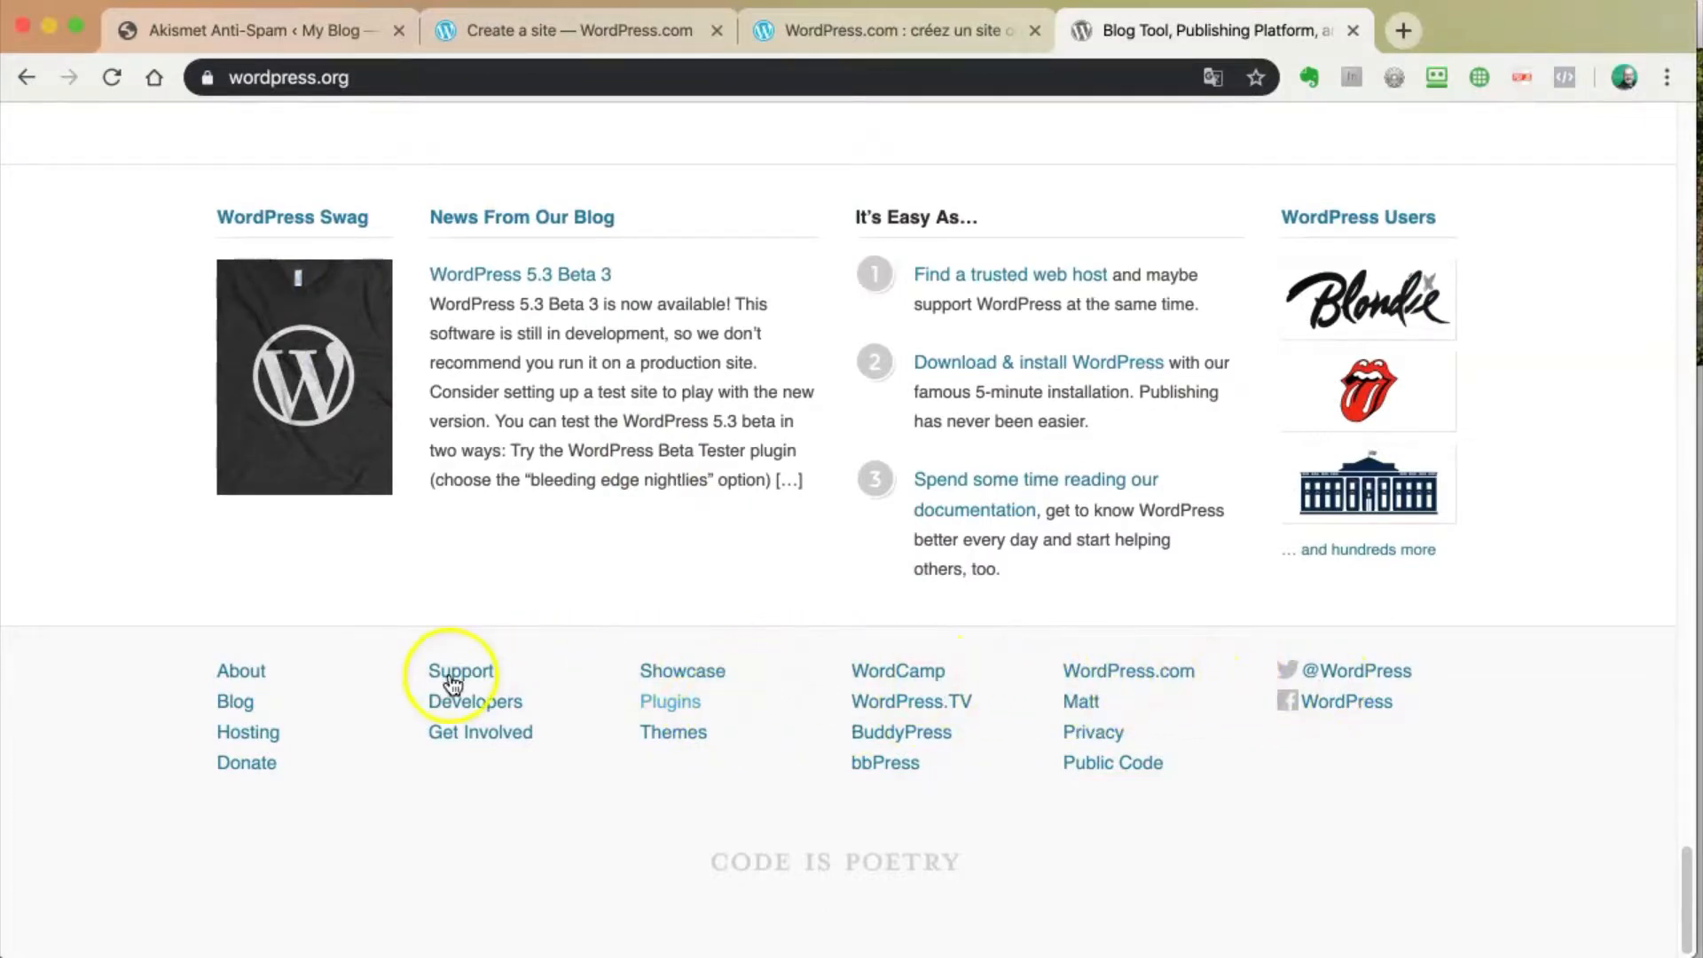
click(227, 77)
click(230, 77)
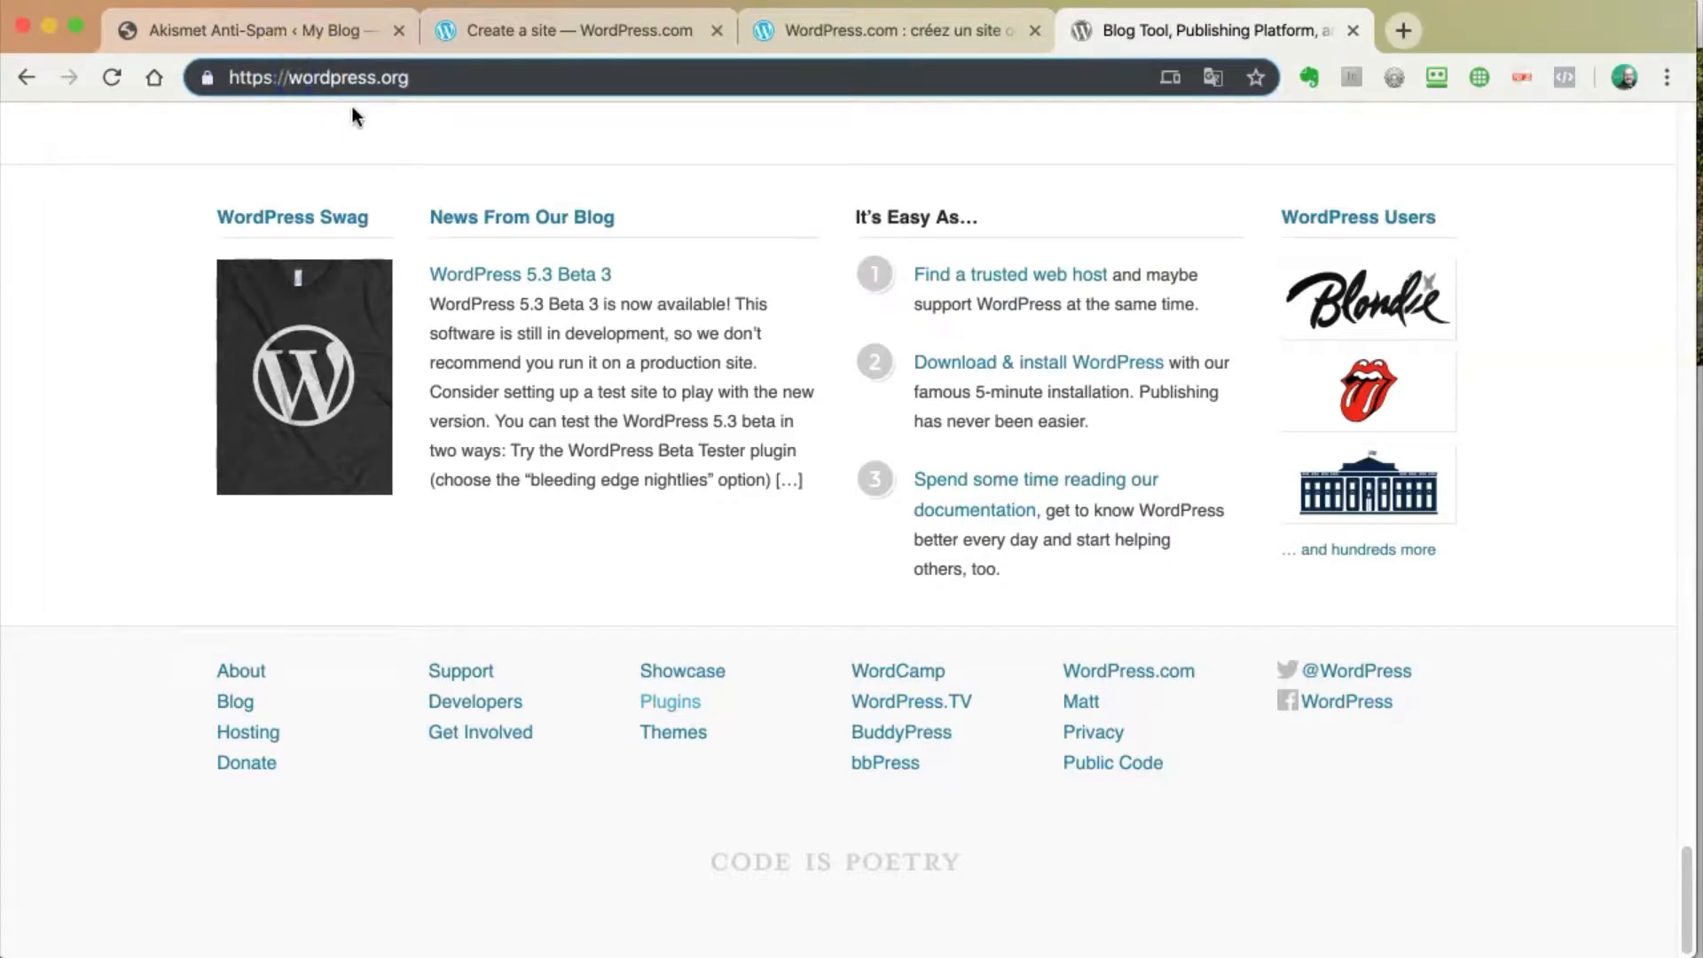
text(fr.)
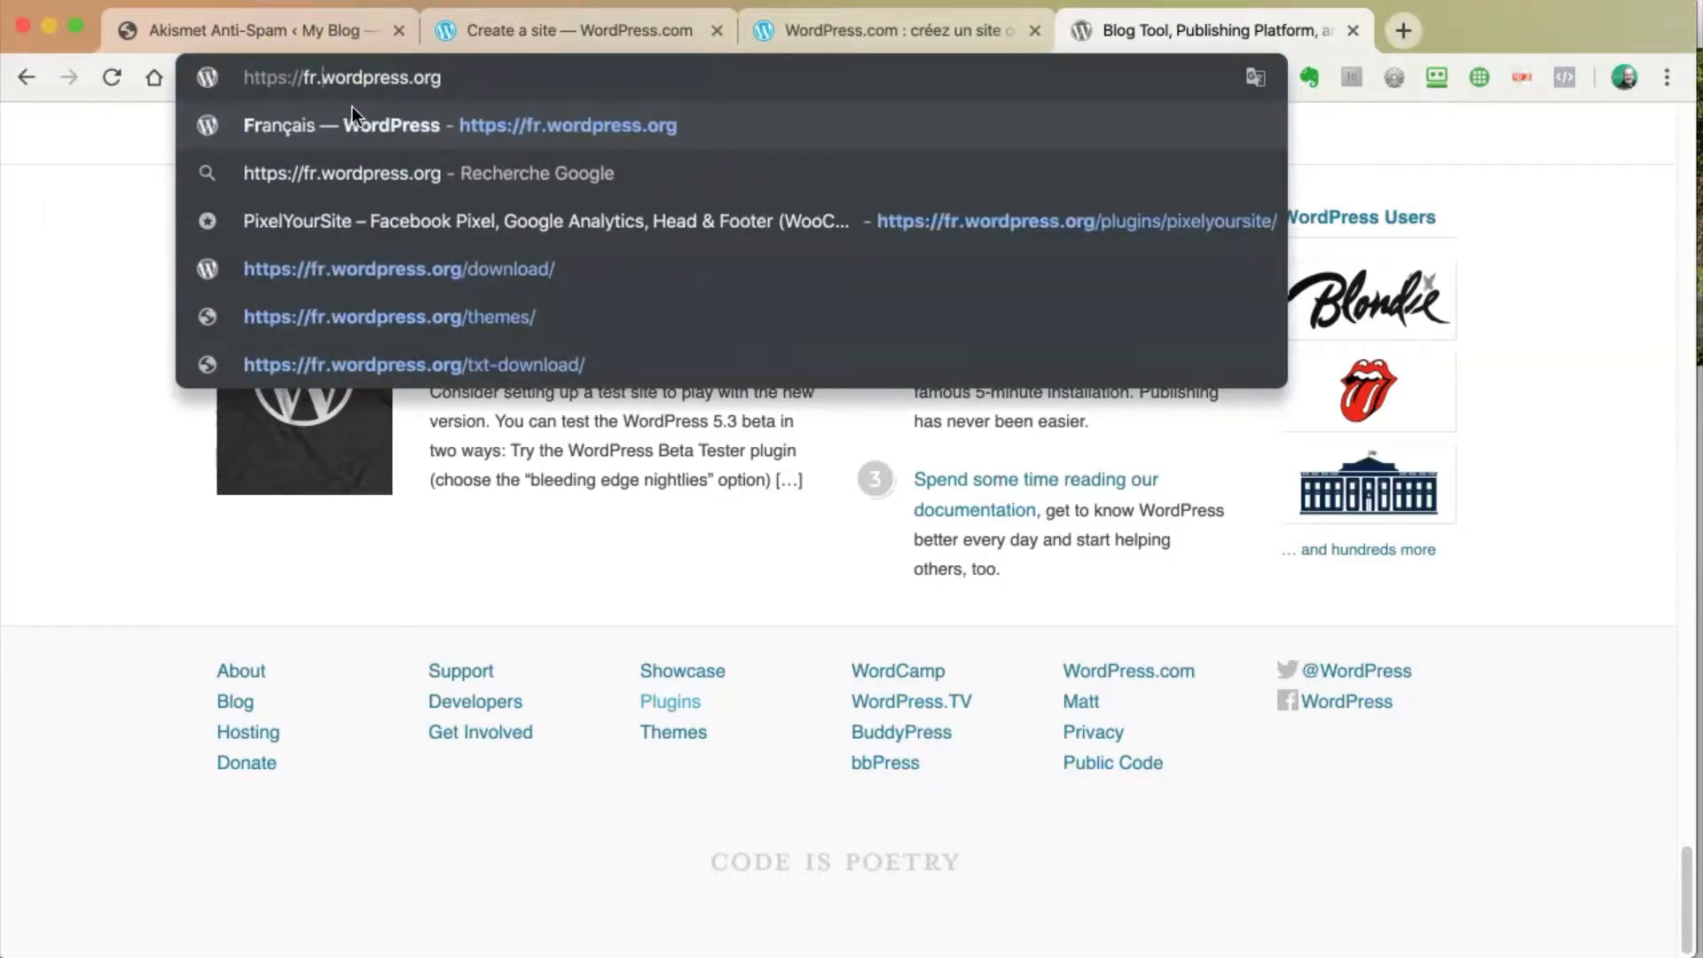
key(Return)
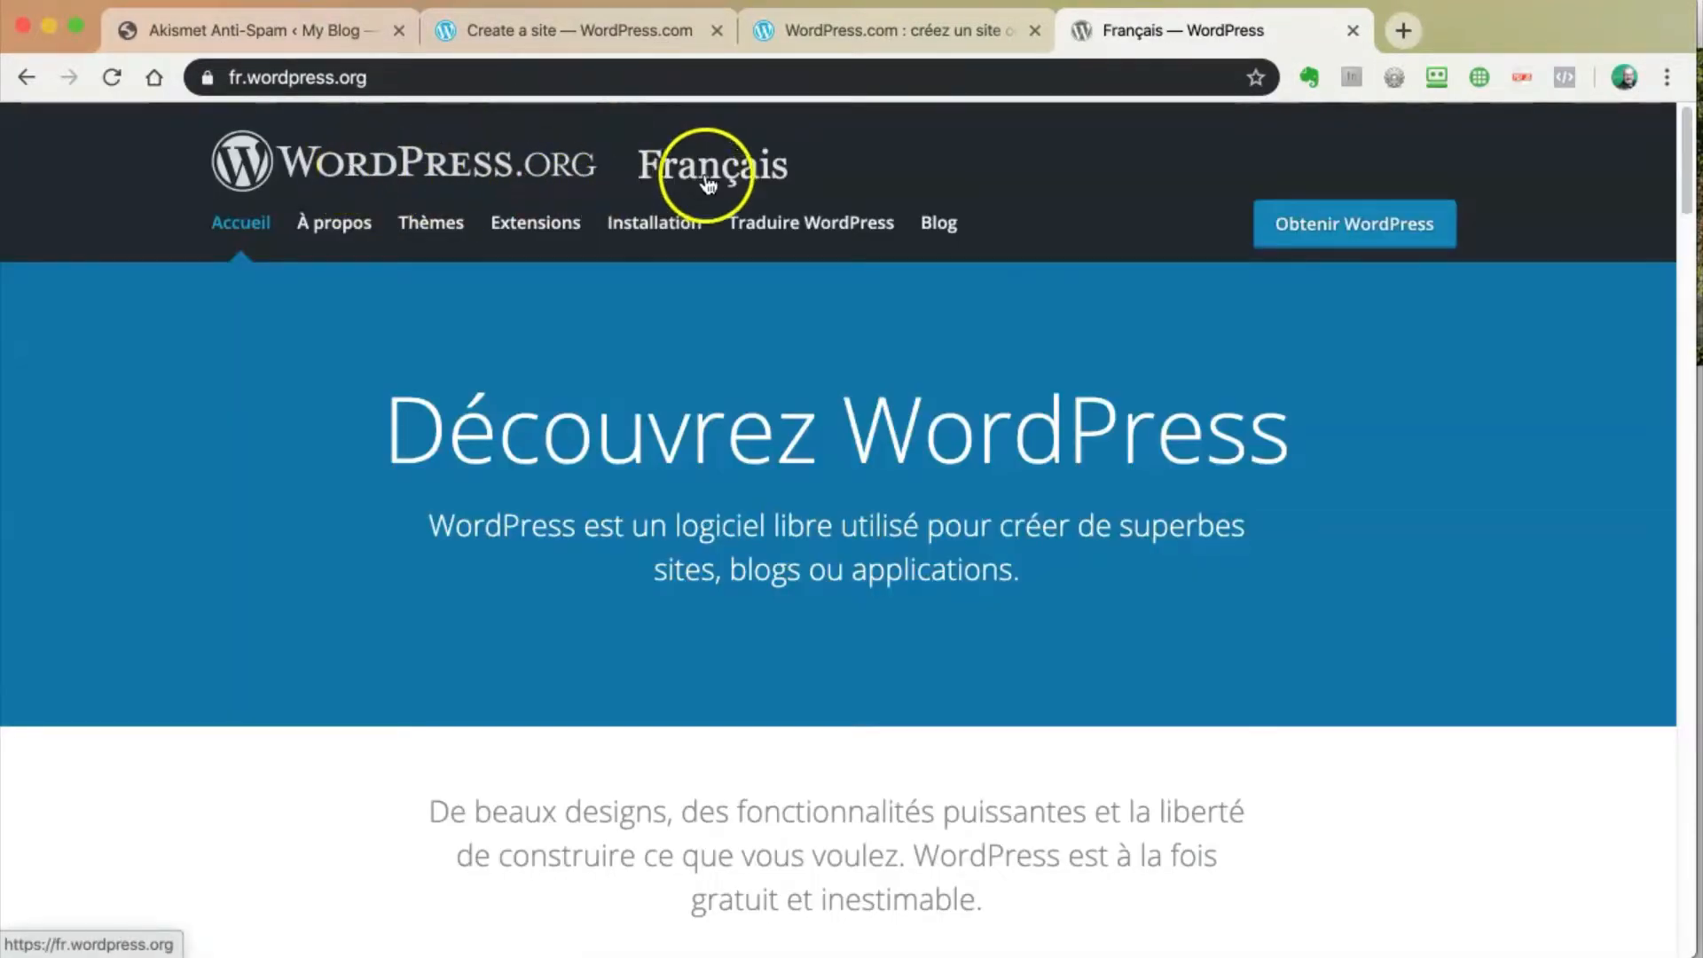
Step: Open the French WordPress download page and examine the software download offered there
click(1364, 233)
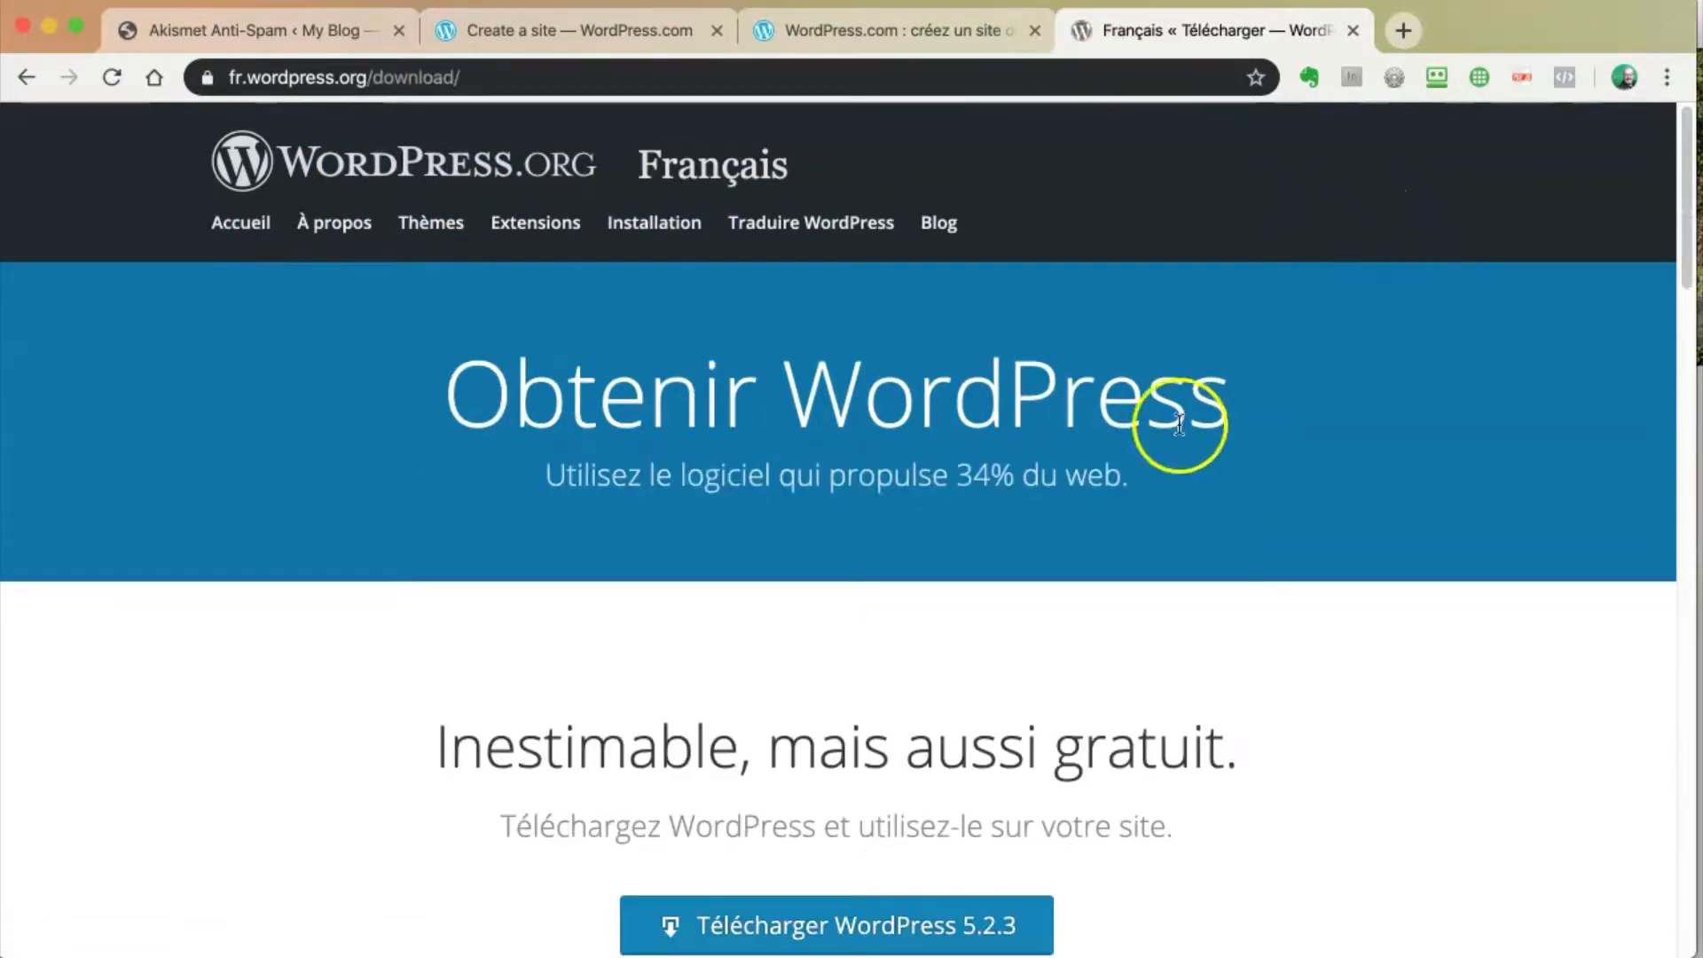
scroll(1188, 497, down, 3)
scroll(1195, 581, down, 5)
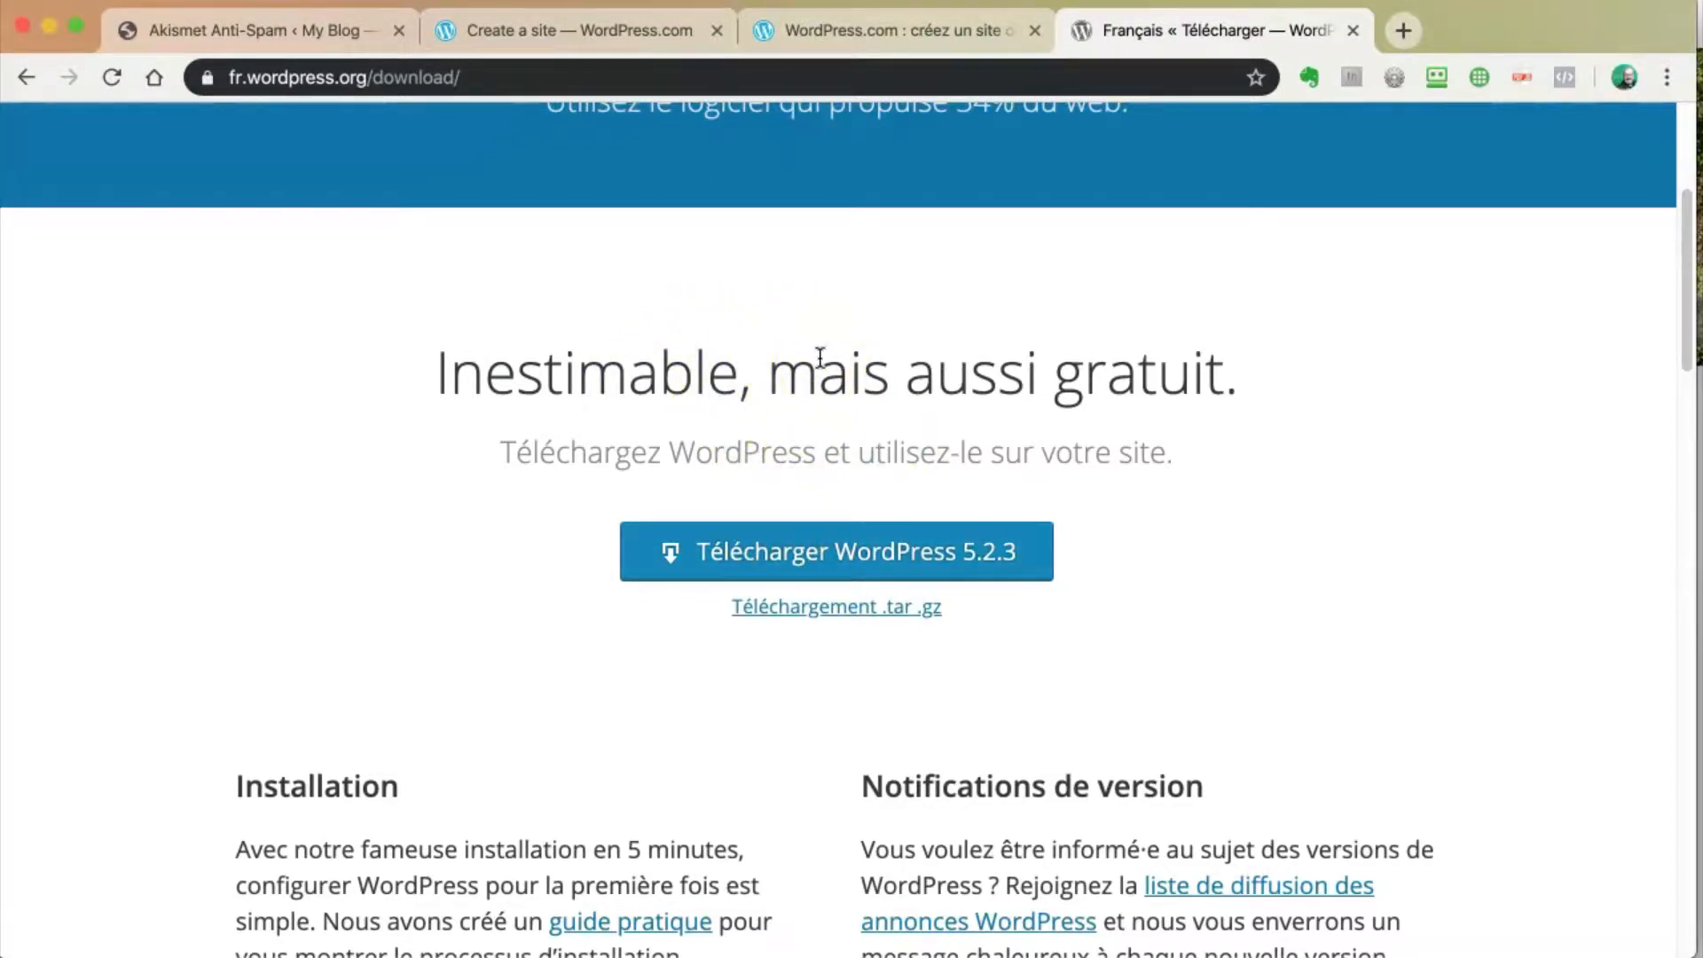
scroll(819, 357, up, 5)
Step: Return from the download page to the fr.wordpress.org home page
click(436, 76)
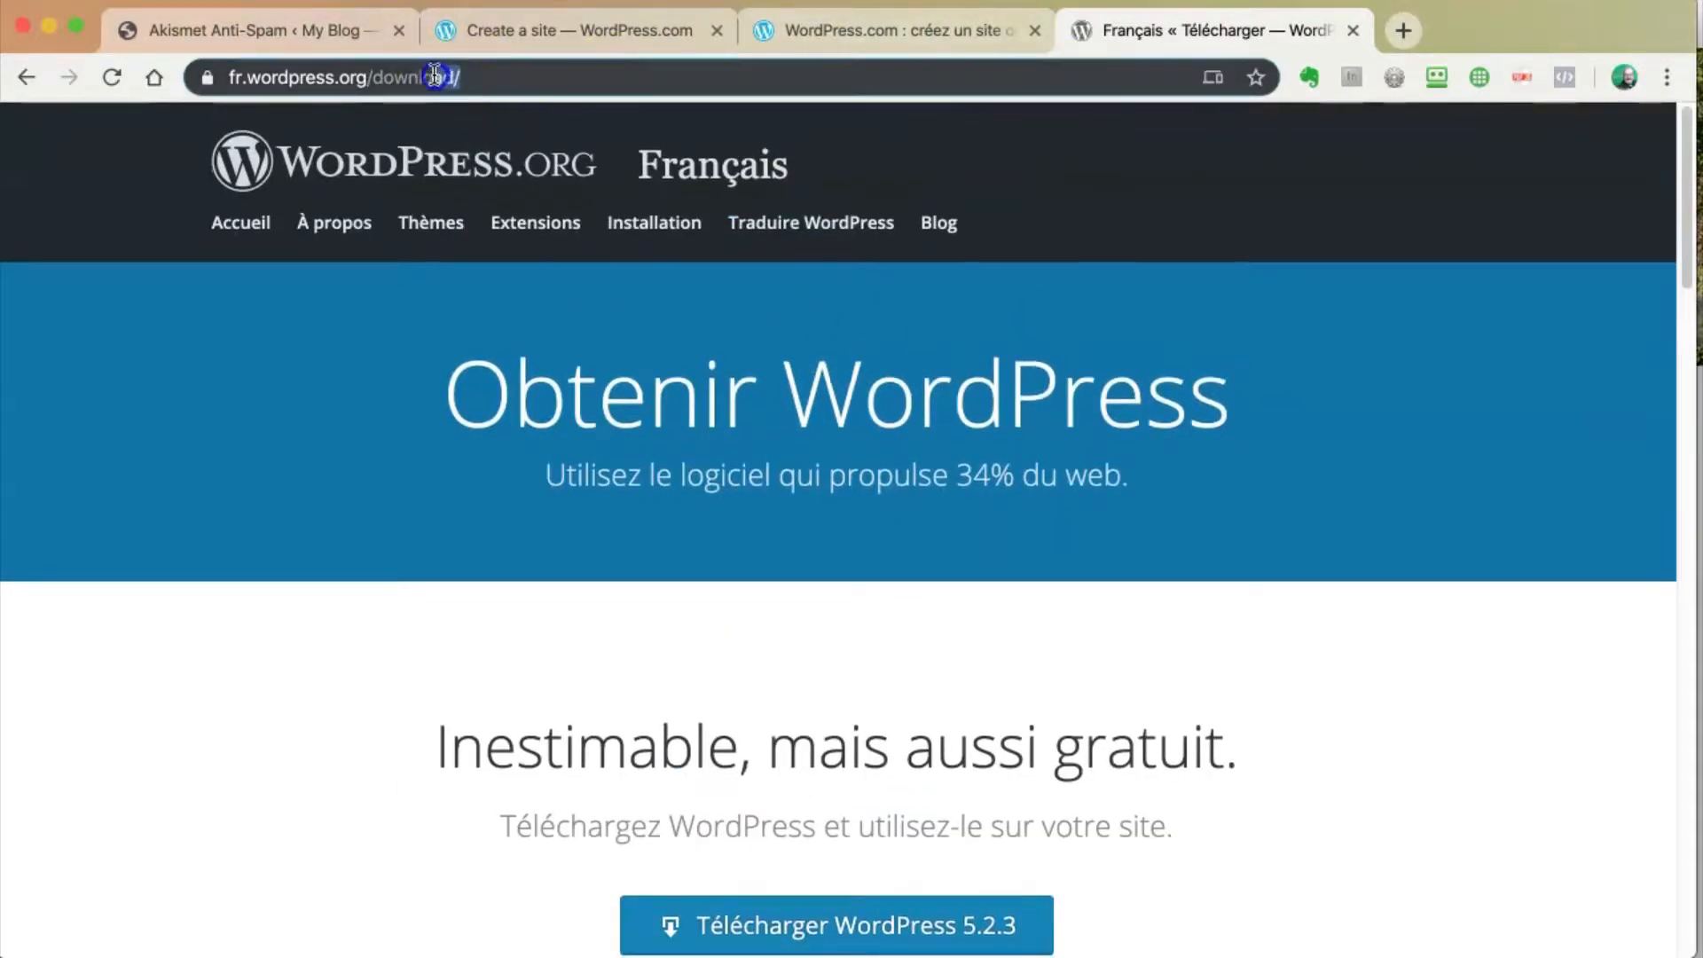
drag(379, 76, 379, 76)
key(BackSpace)
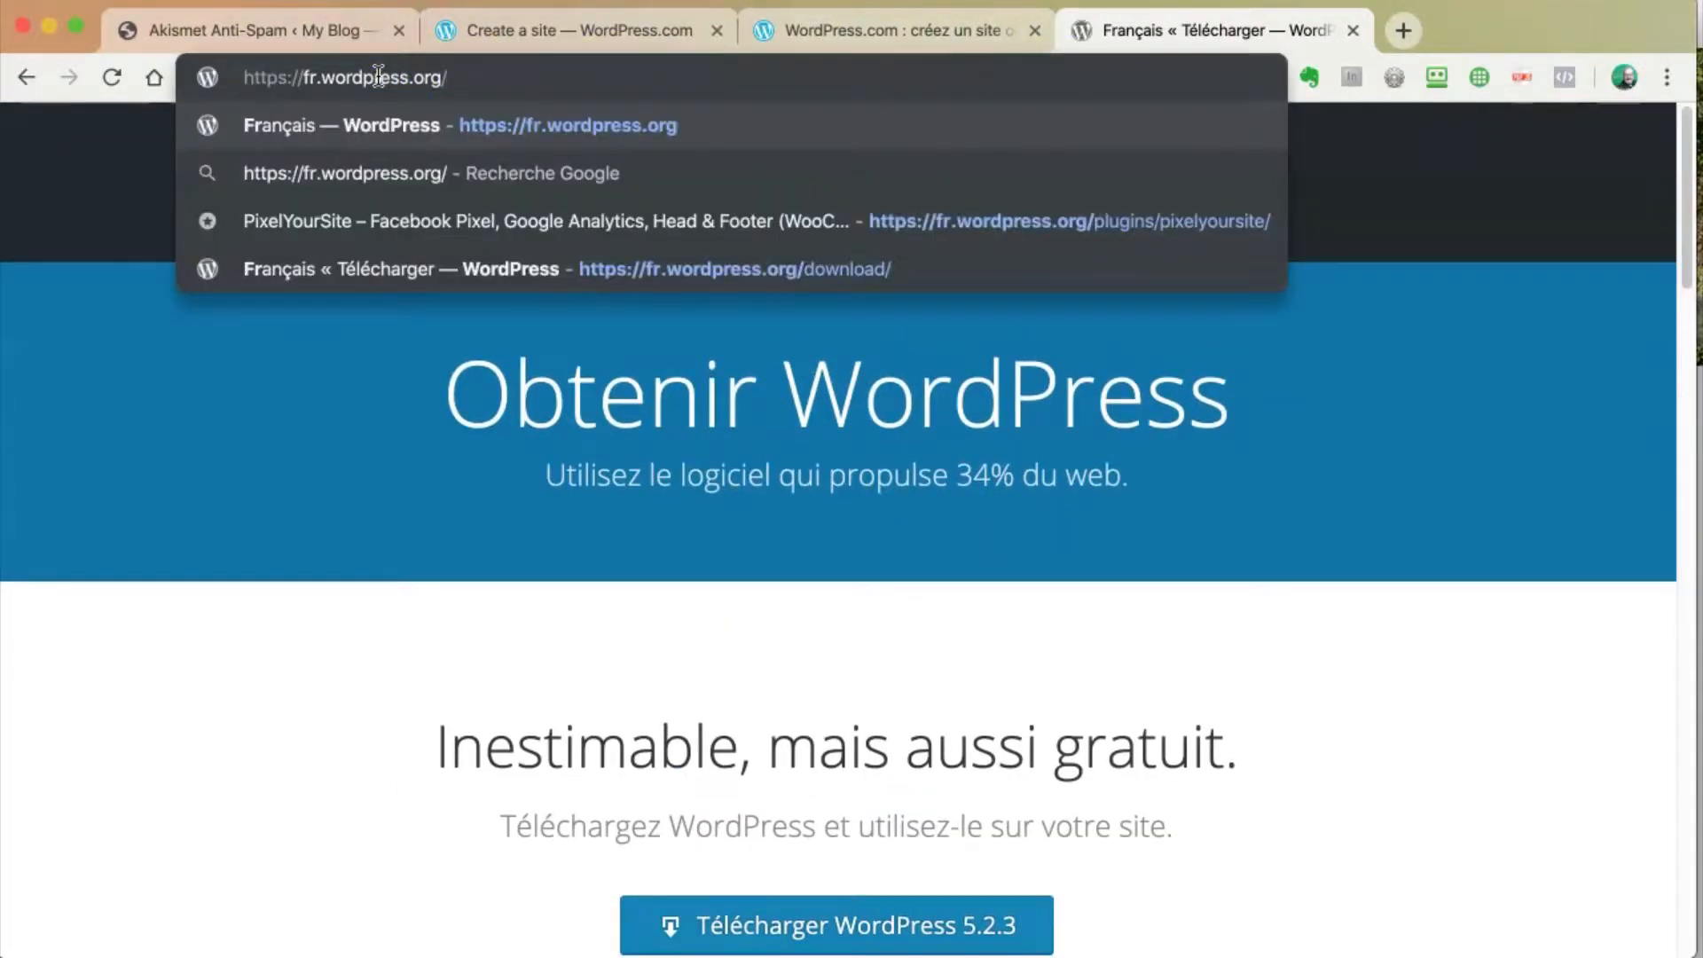
key(Return)
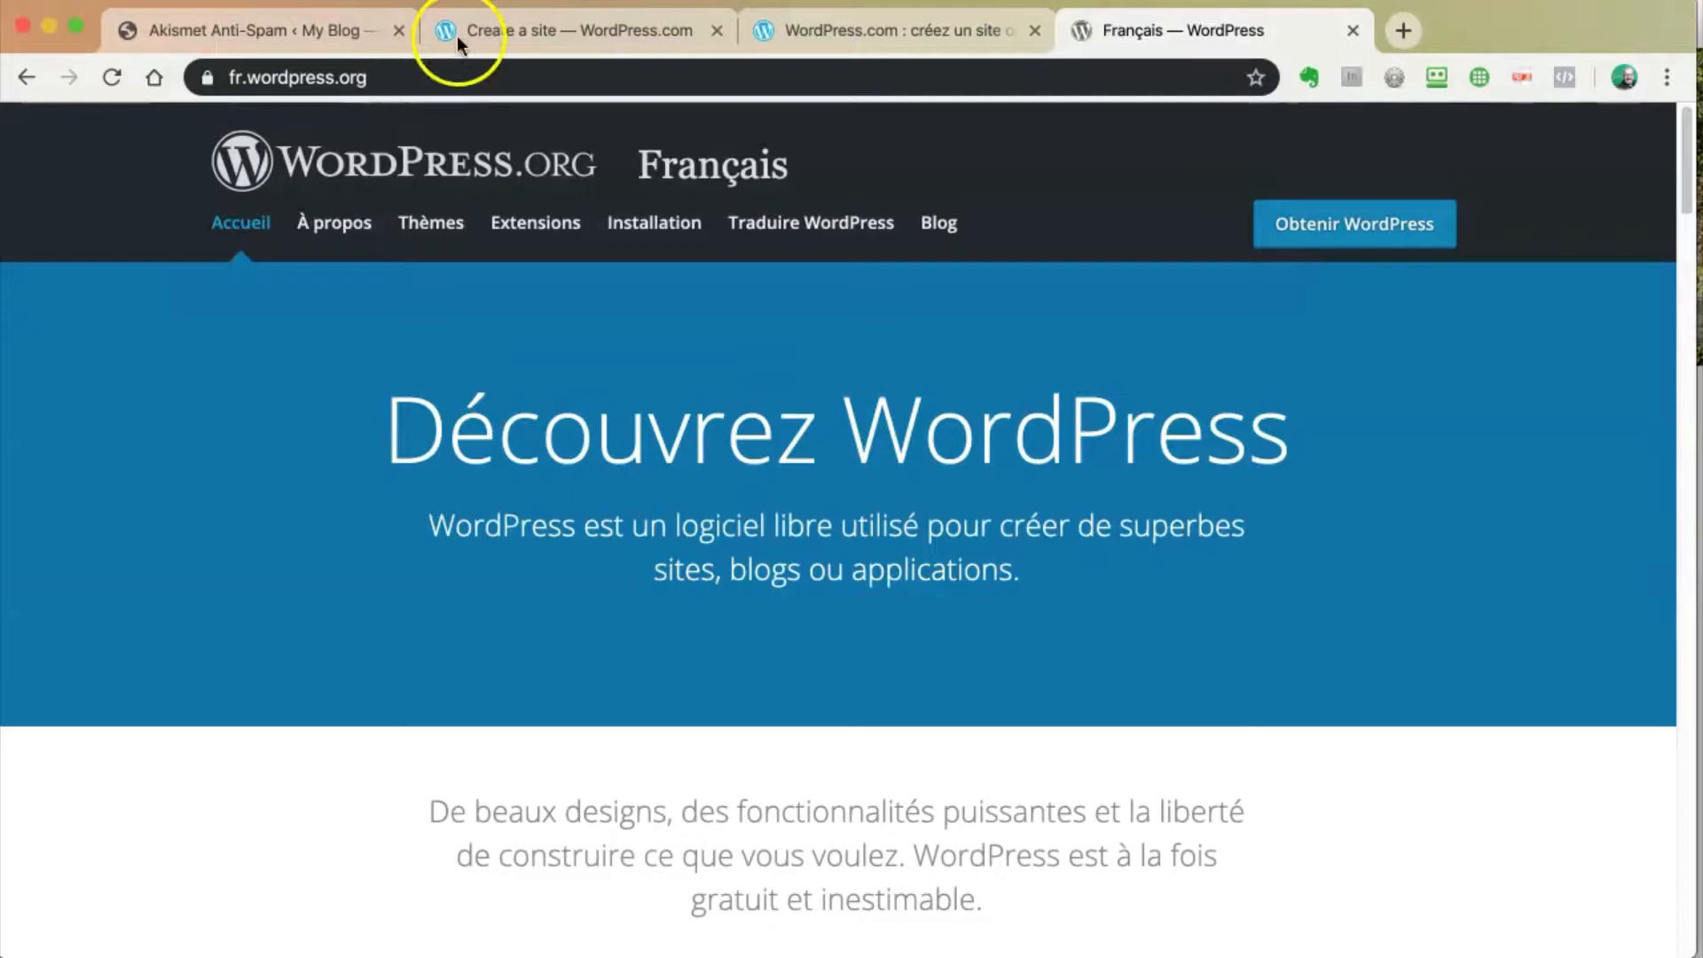
Step: Compare the open WordPress.com, WordPress.org, Akismet settings and Akismet sign-up pages to see which kind of account is required
click(866, 32)
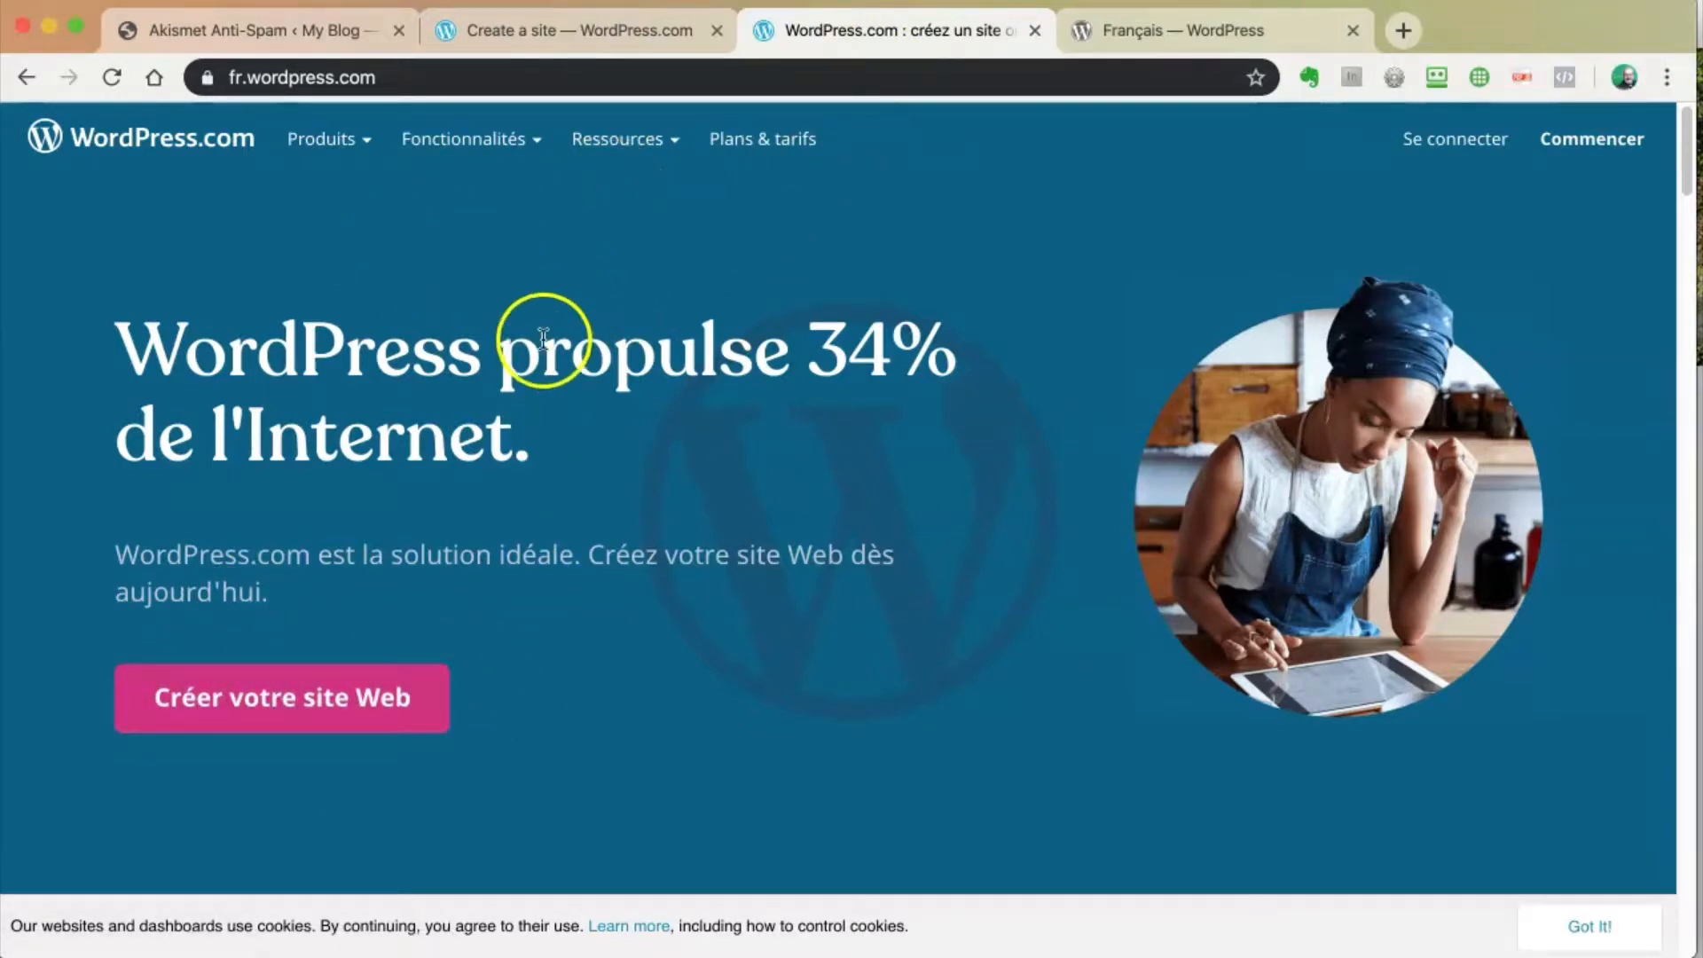
click(241, 28)
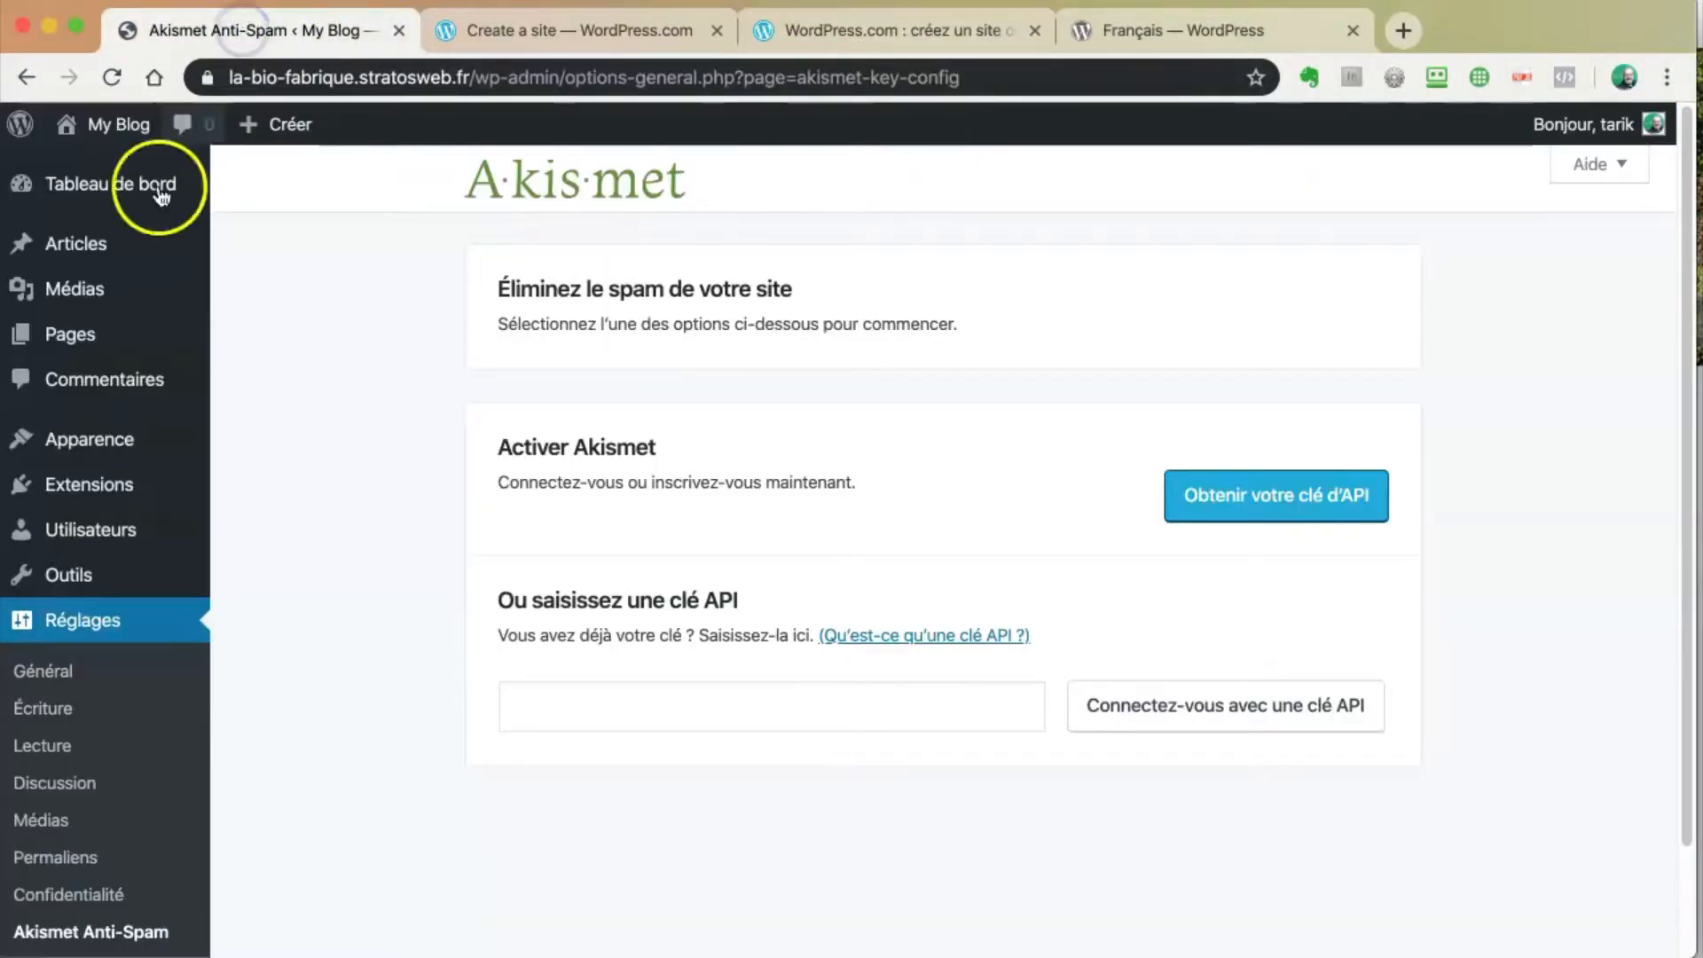
mouse_move(61, 488)
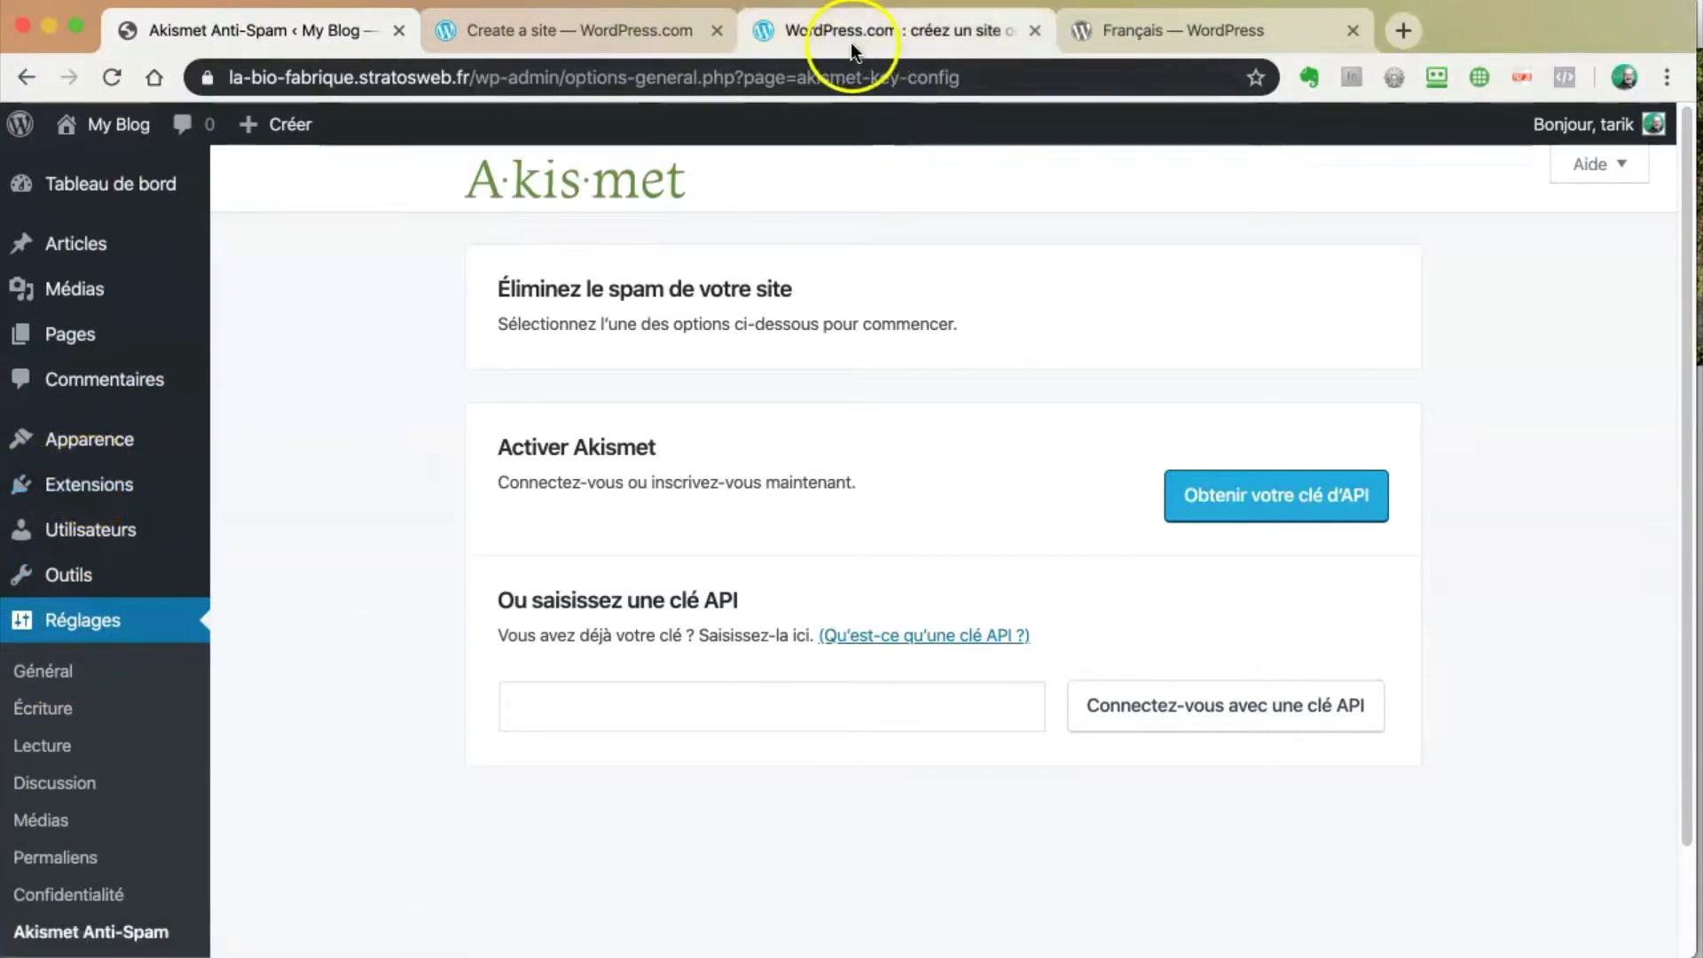
click(626, 29)
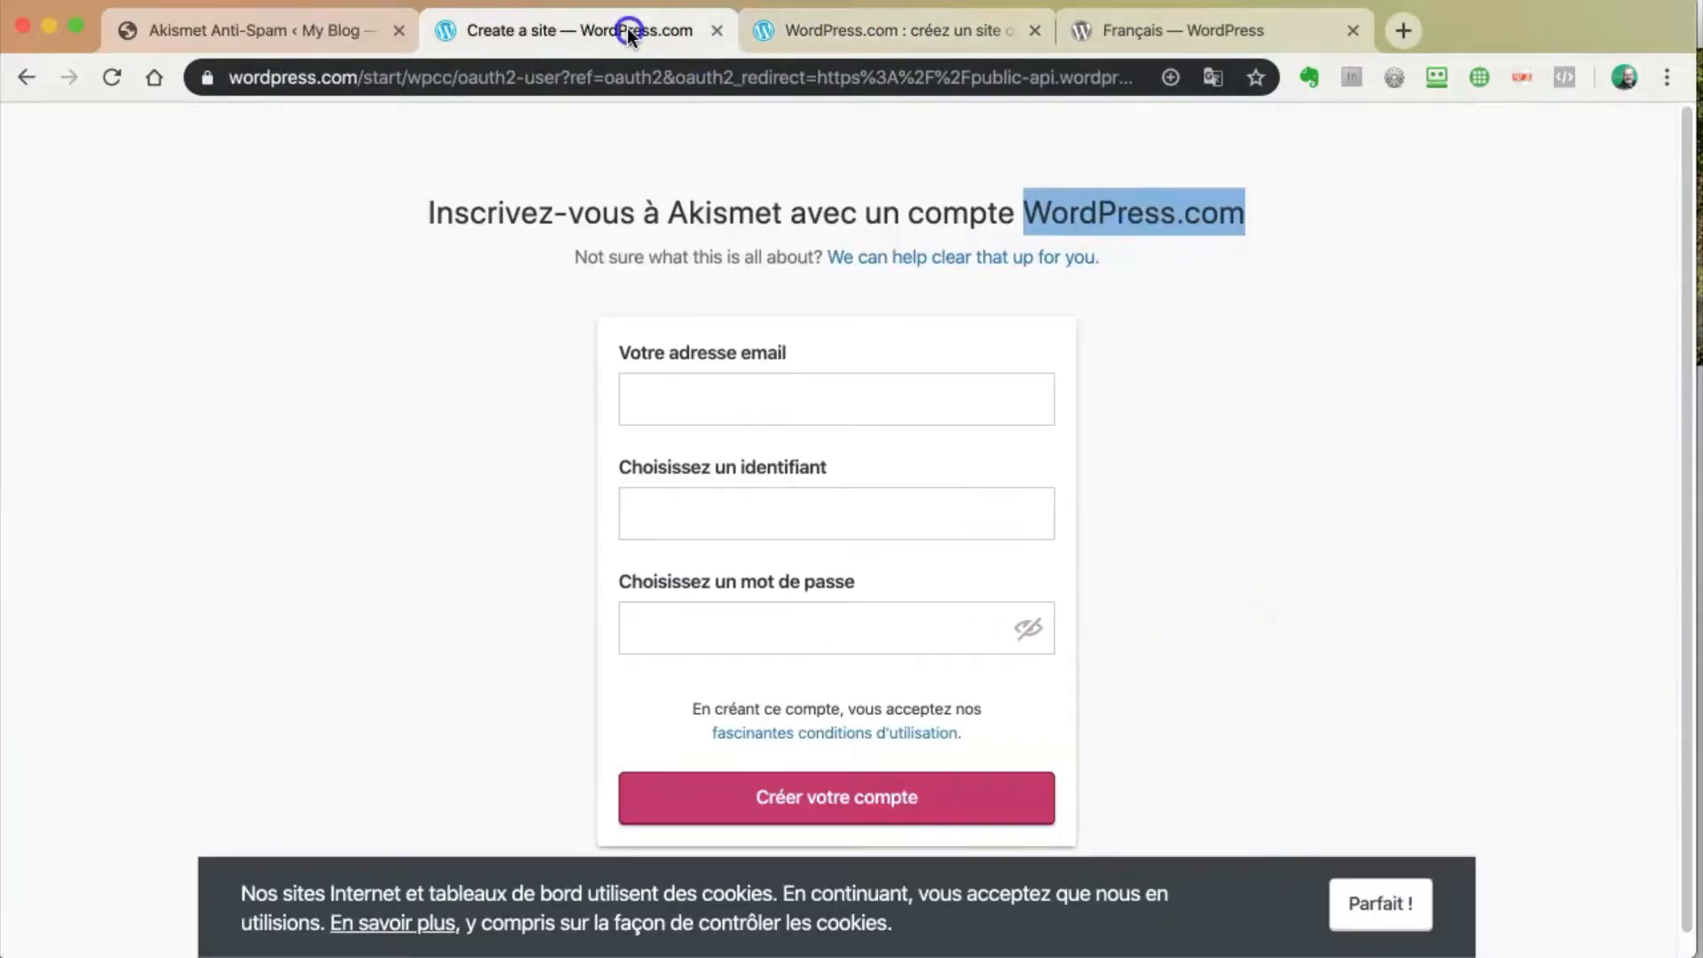
click(843, 30)
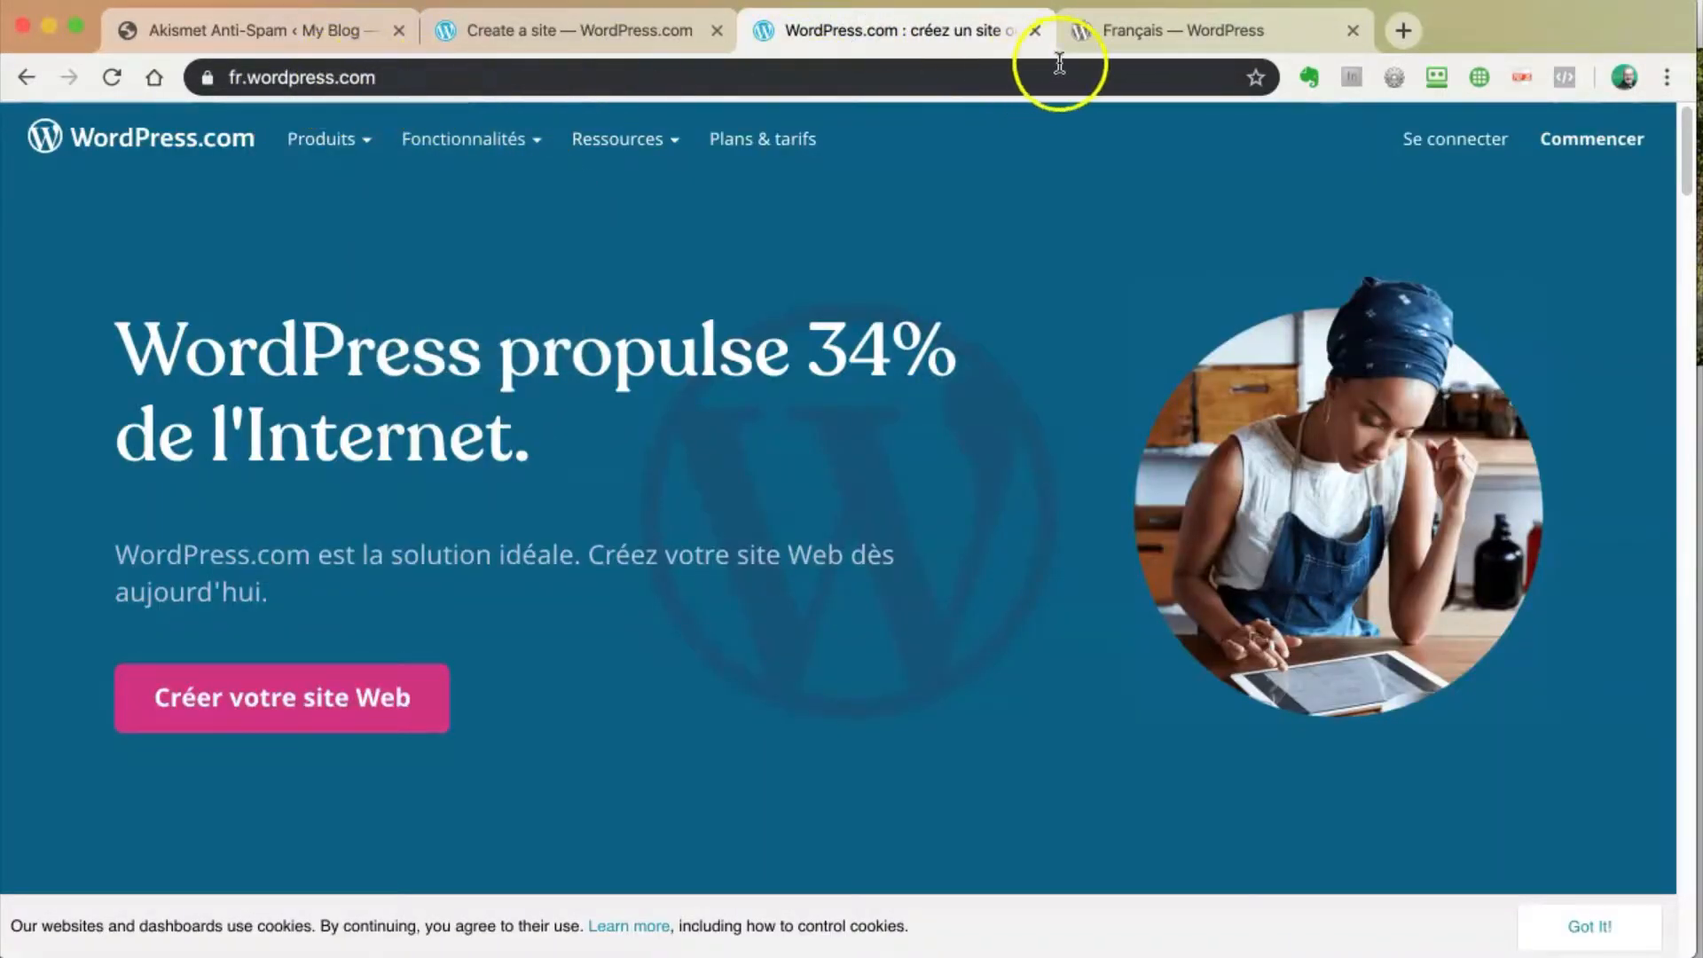
click(1147, 32)
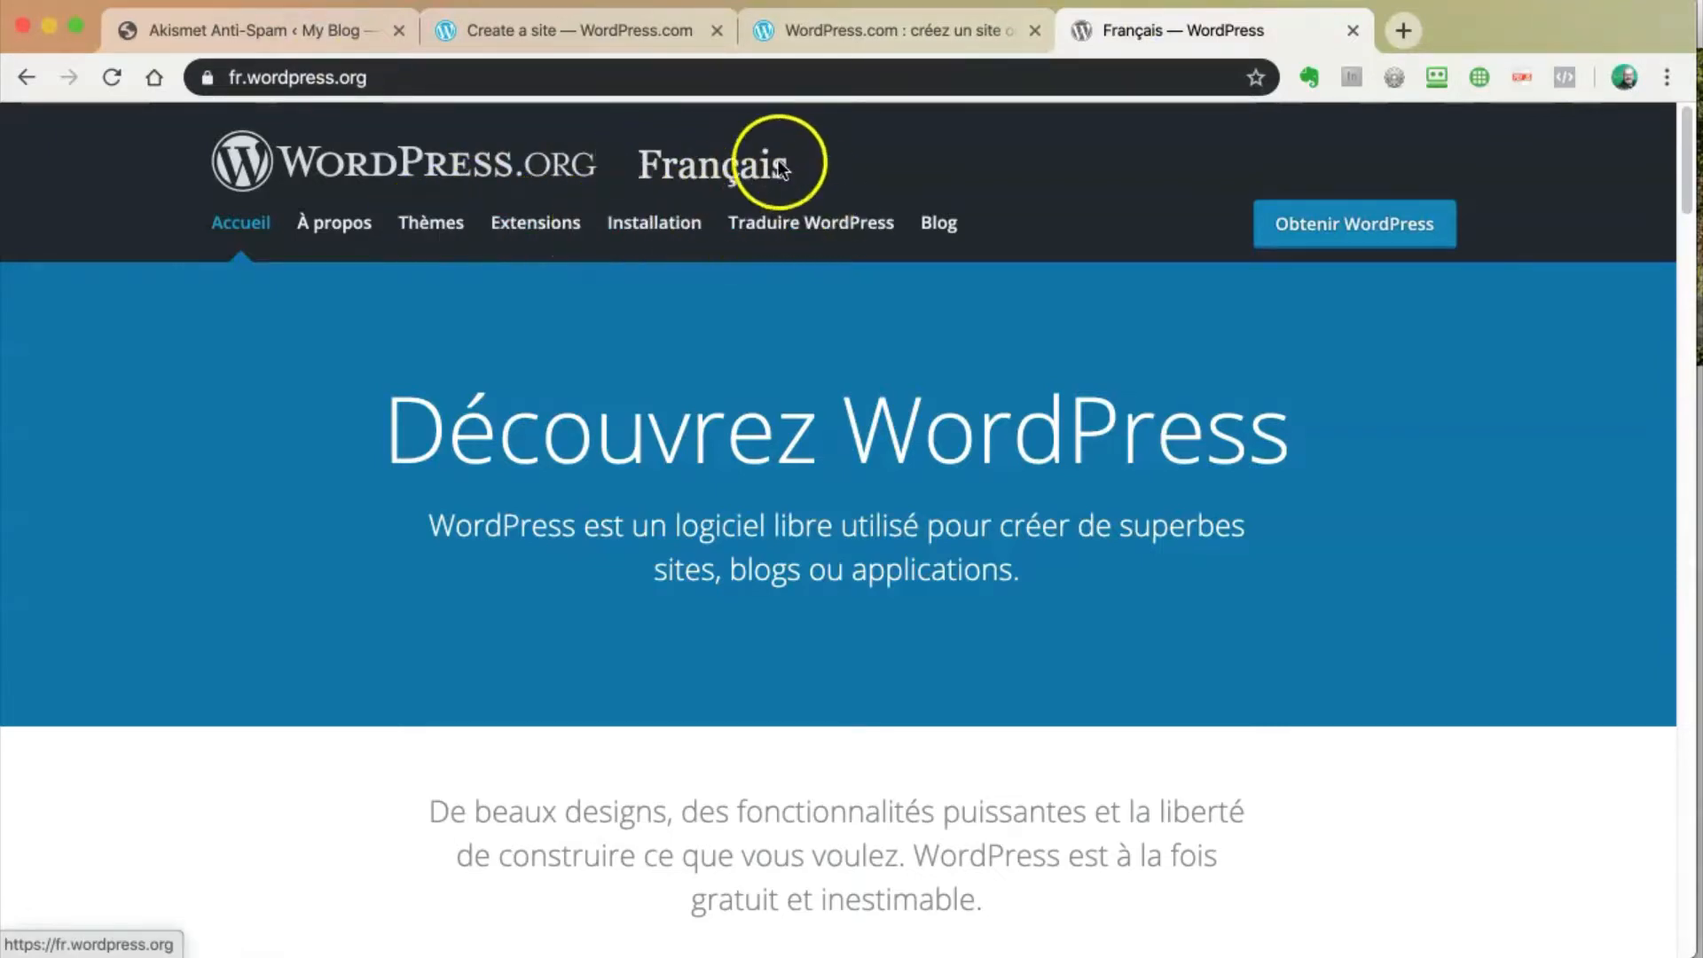
click(556, 31)
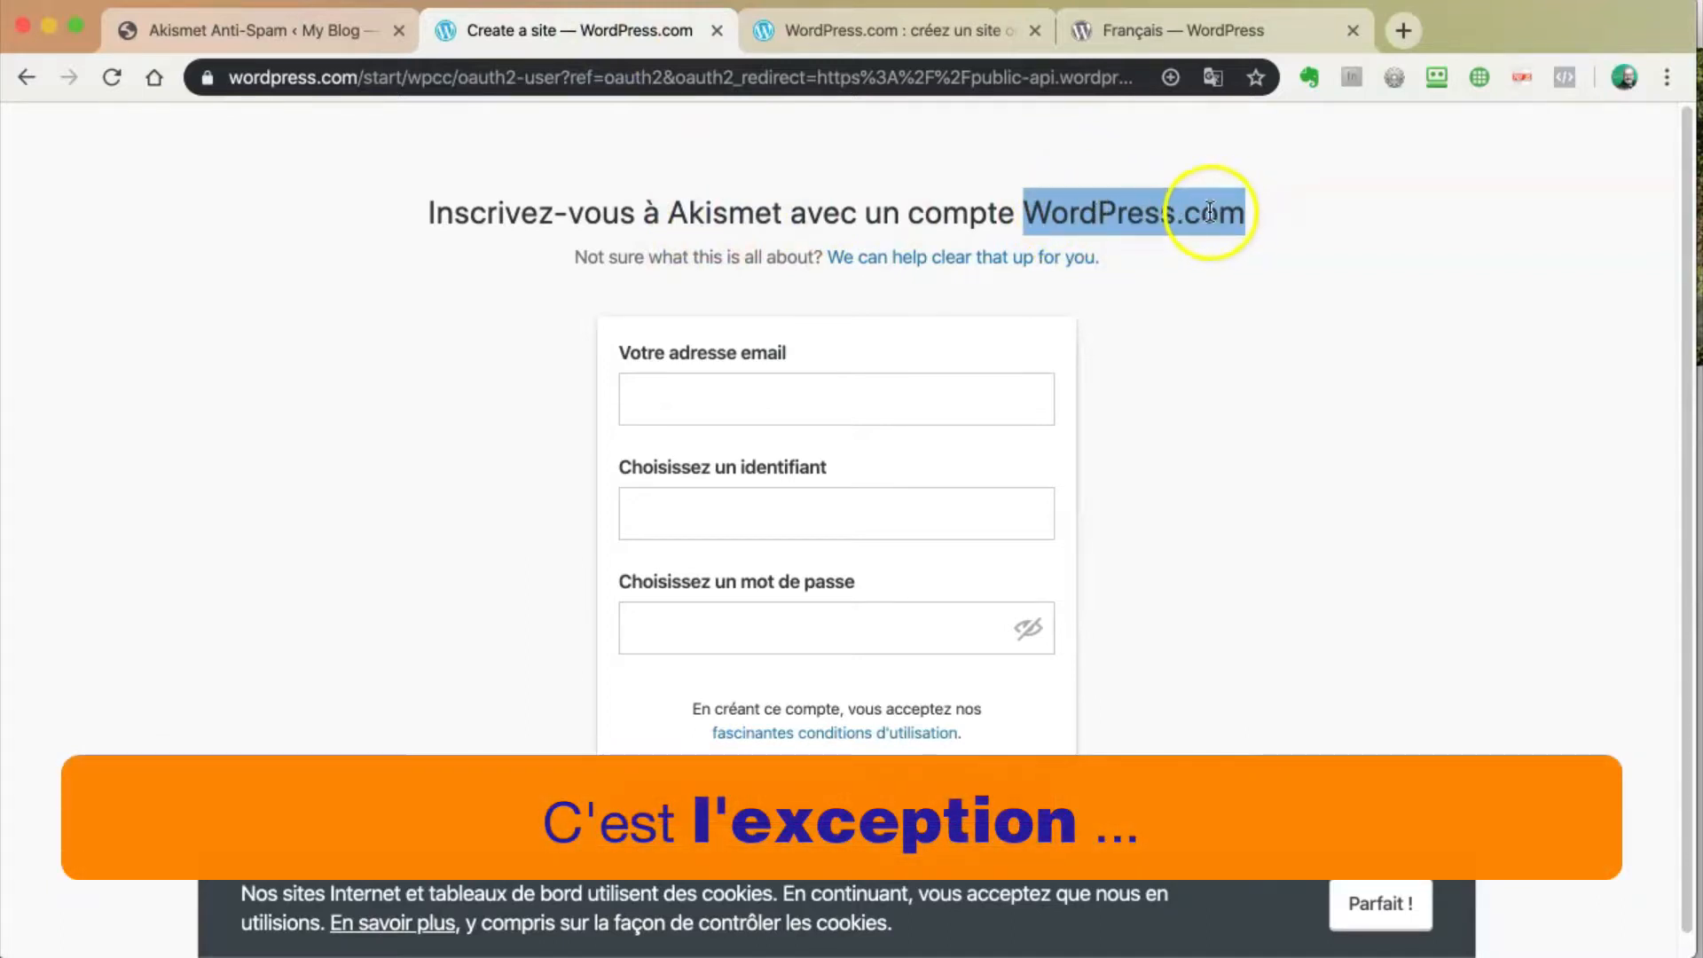
click(896, 36)
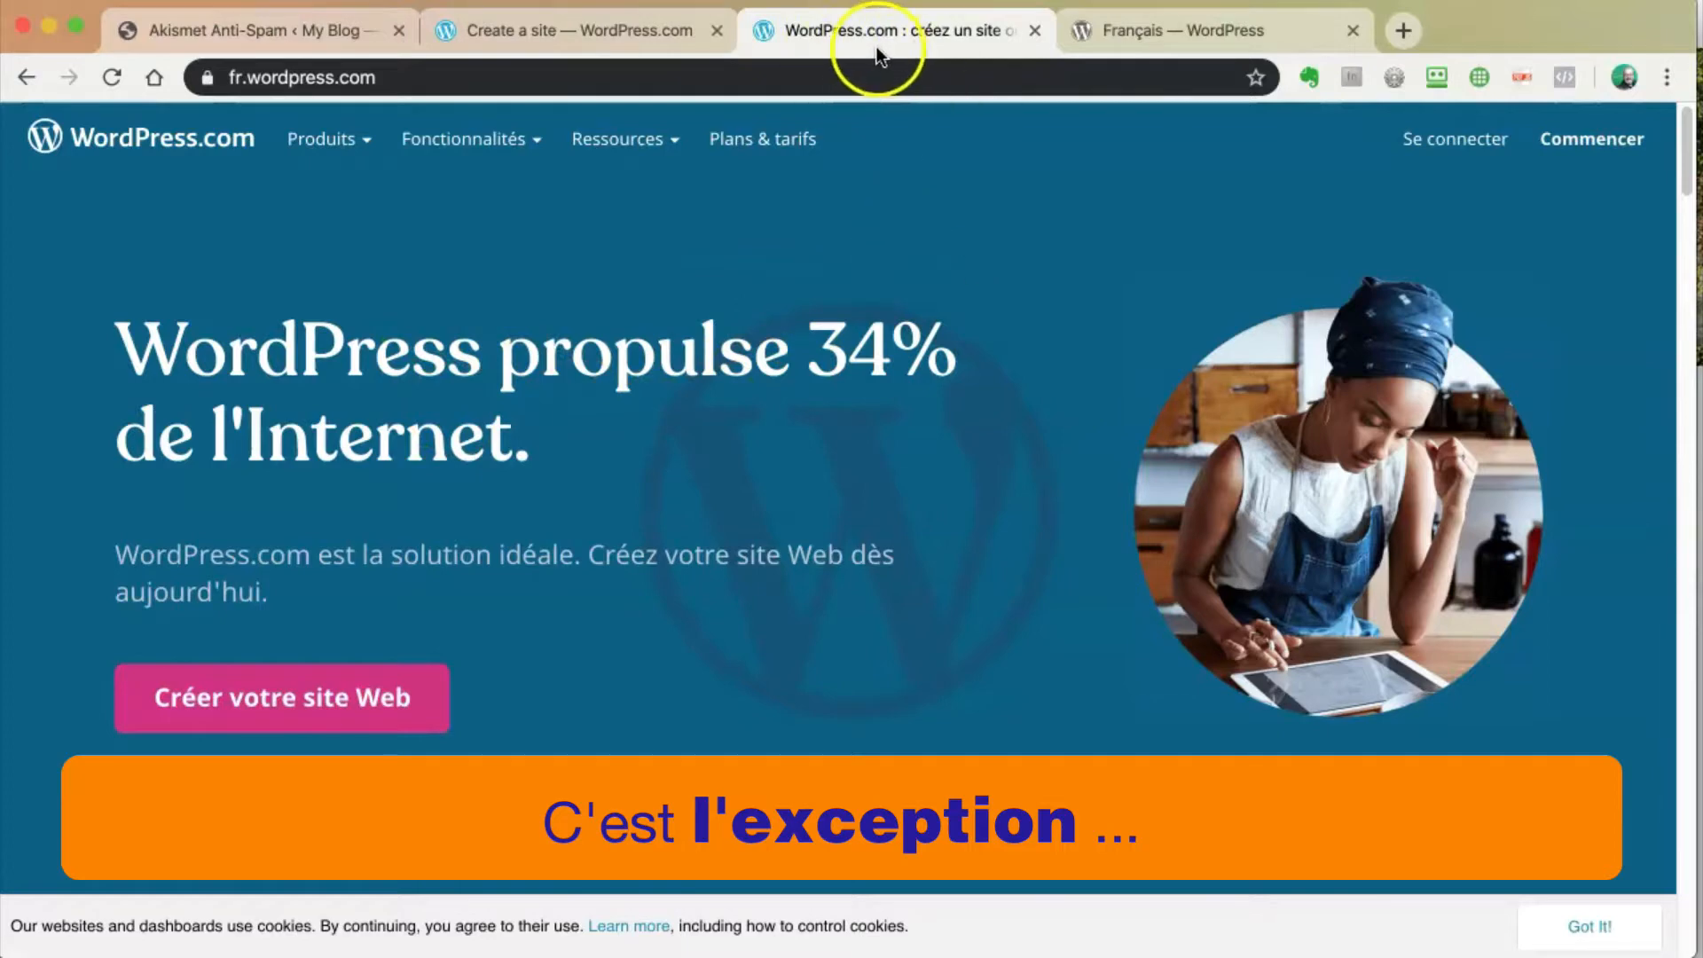
Step: Return to the Akismet sign-up form, accept its cookie notice and go to the log-in page for an existing WordPress.com account
click(657, 31)
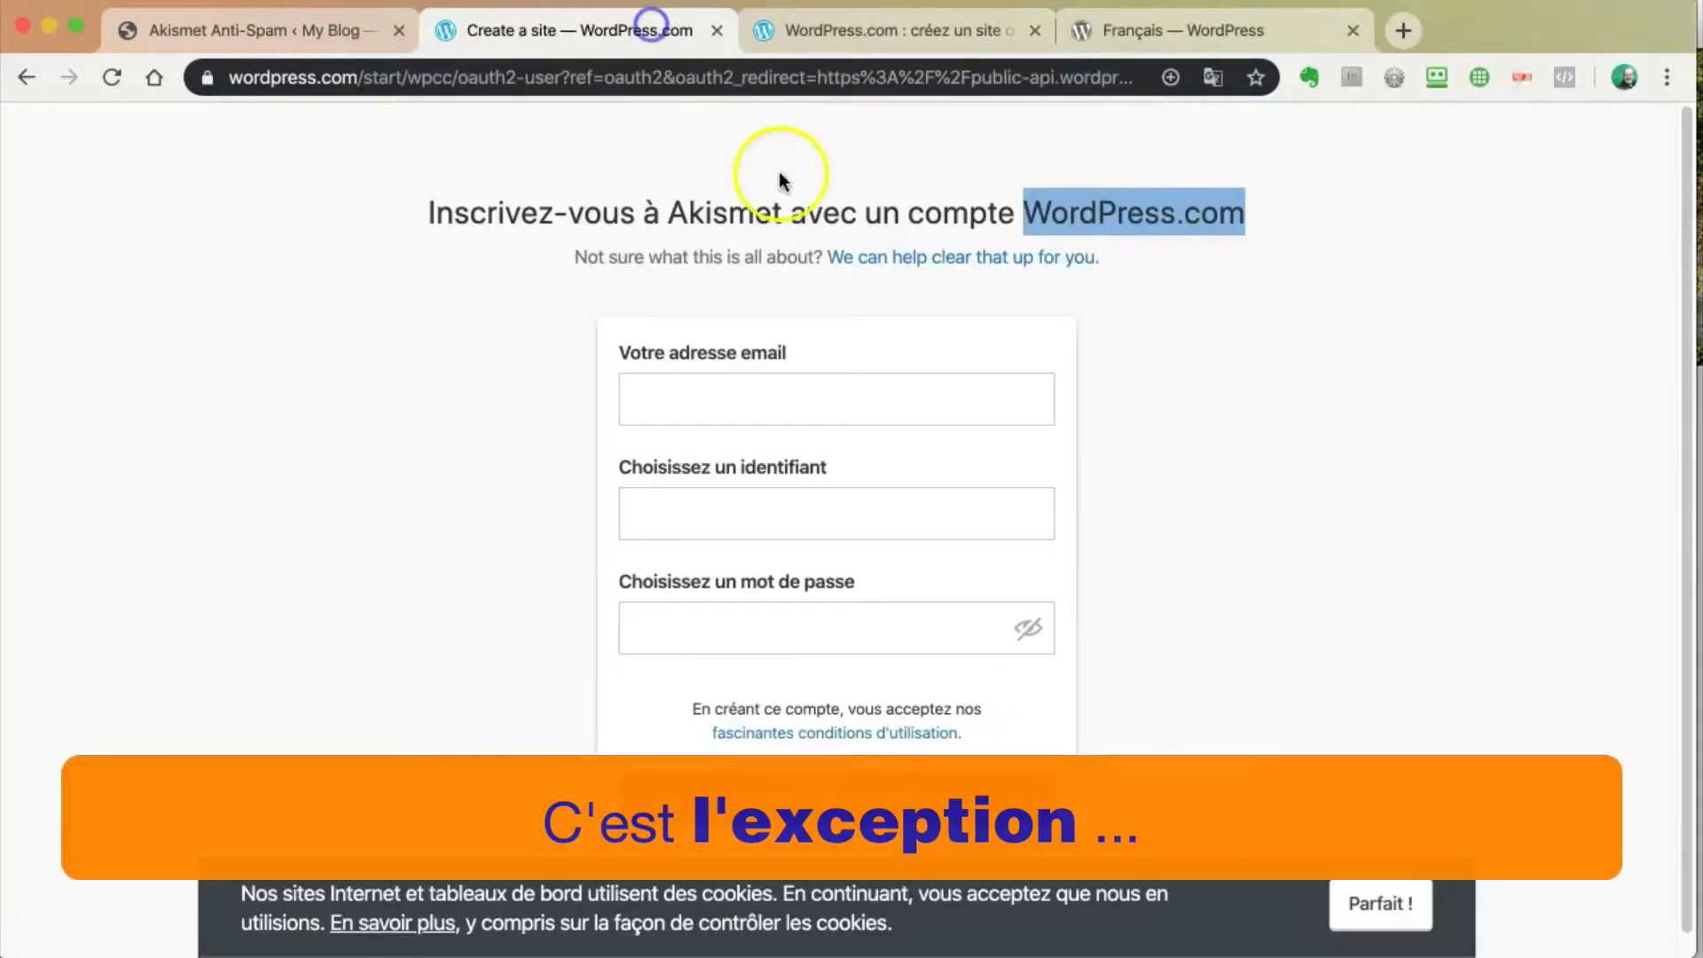
scroll(1175, 466, down, 1)
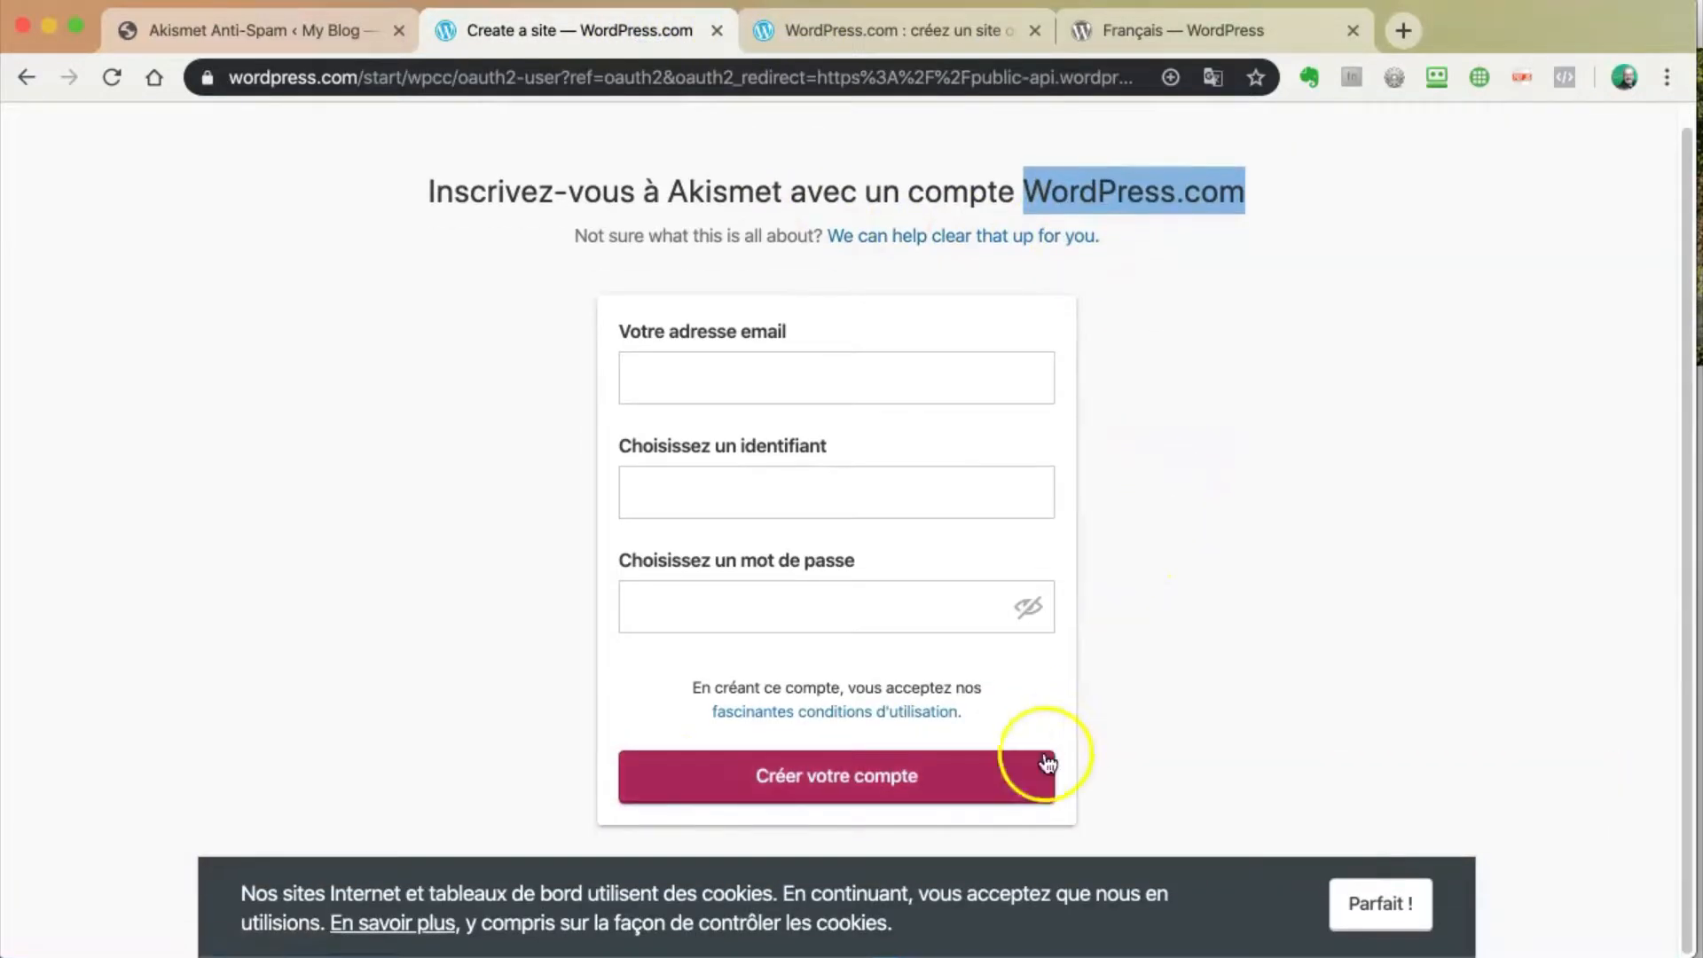
click(1380, 903)
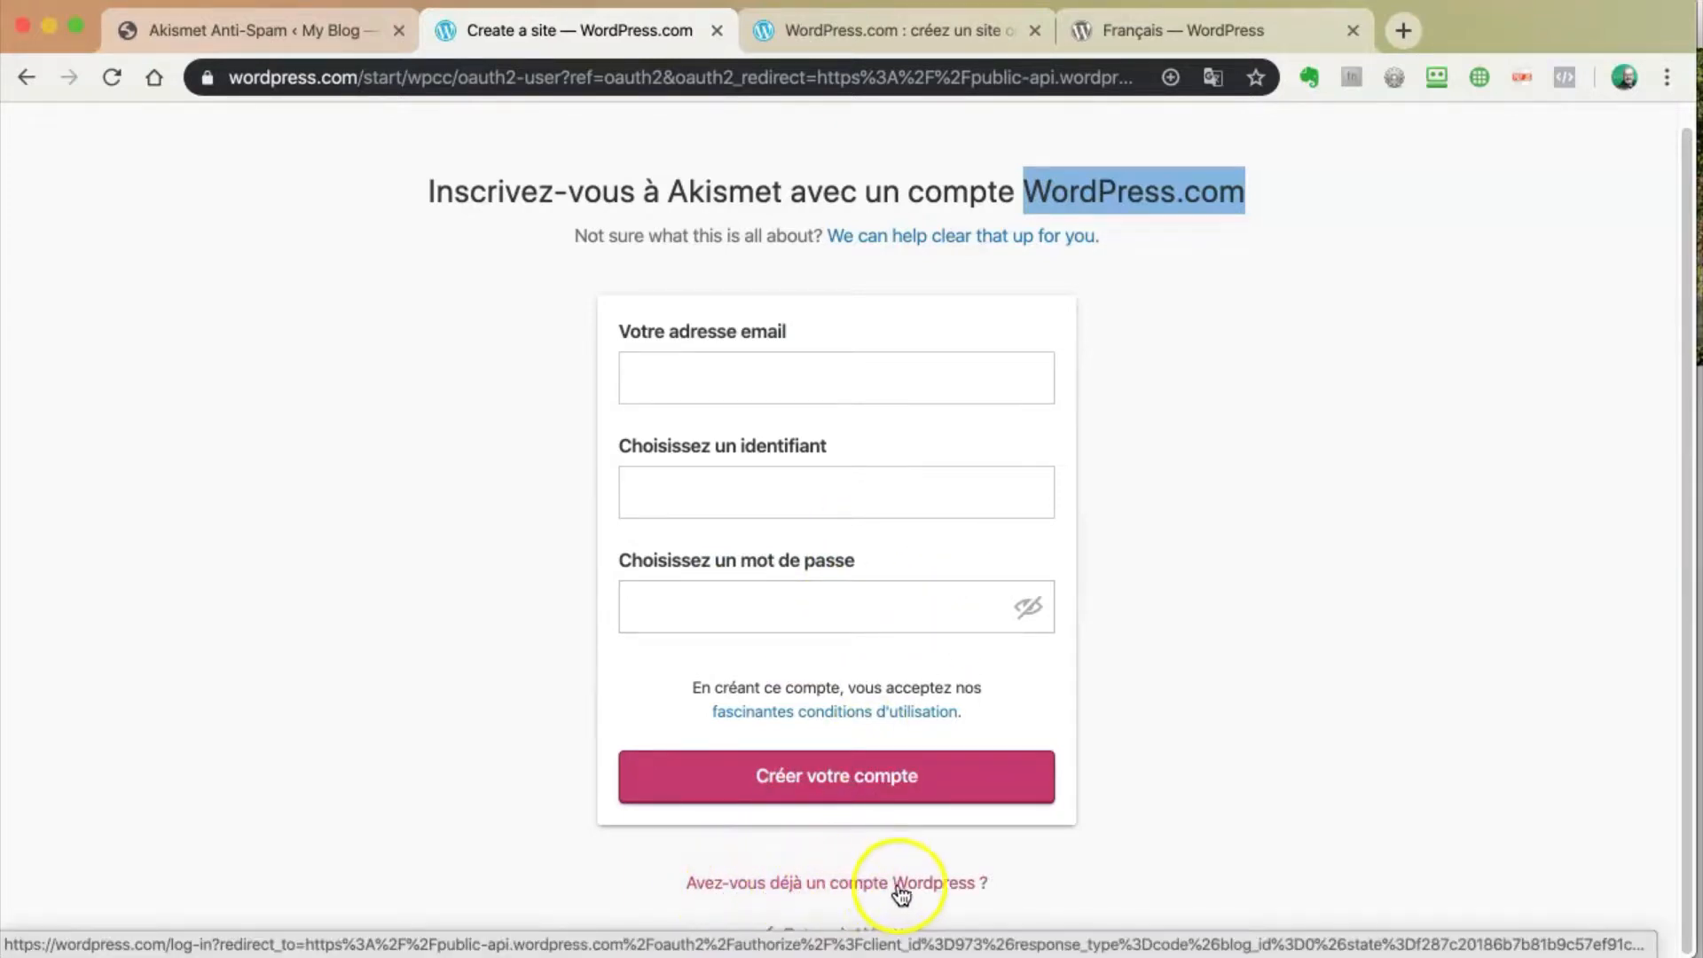
click(852, 884)
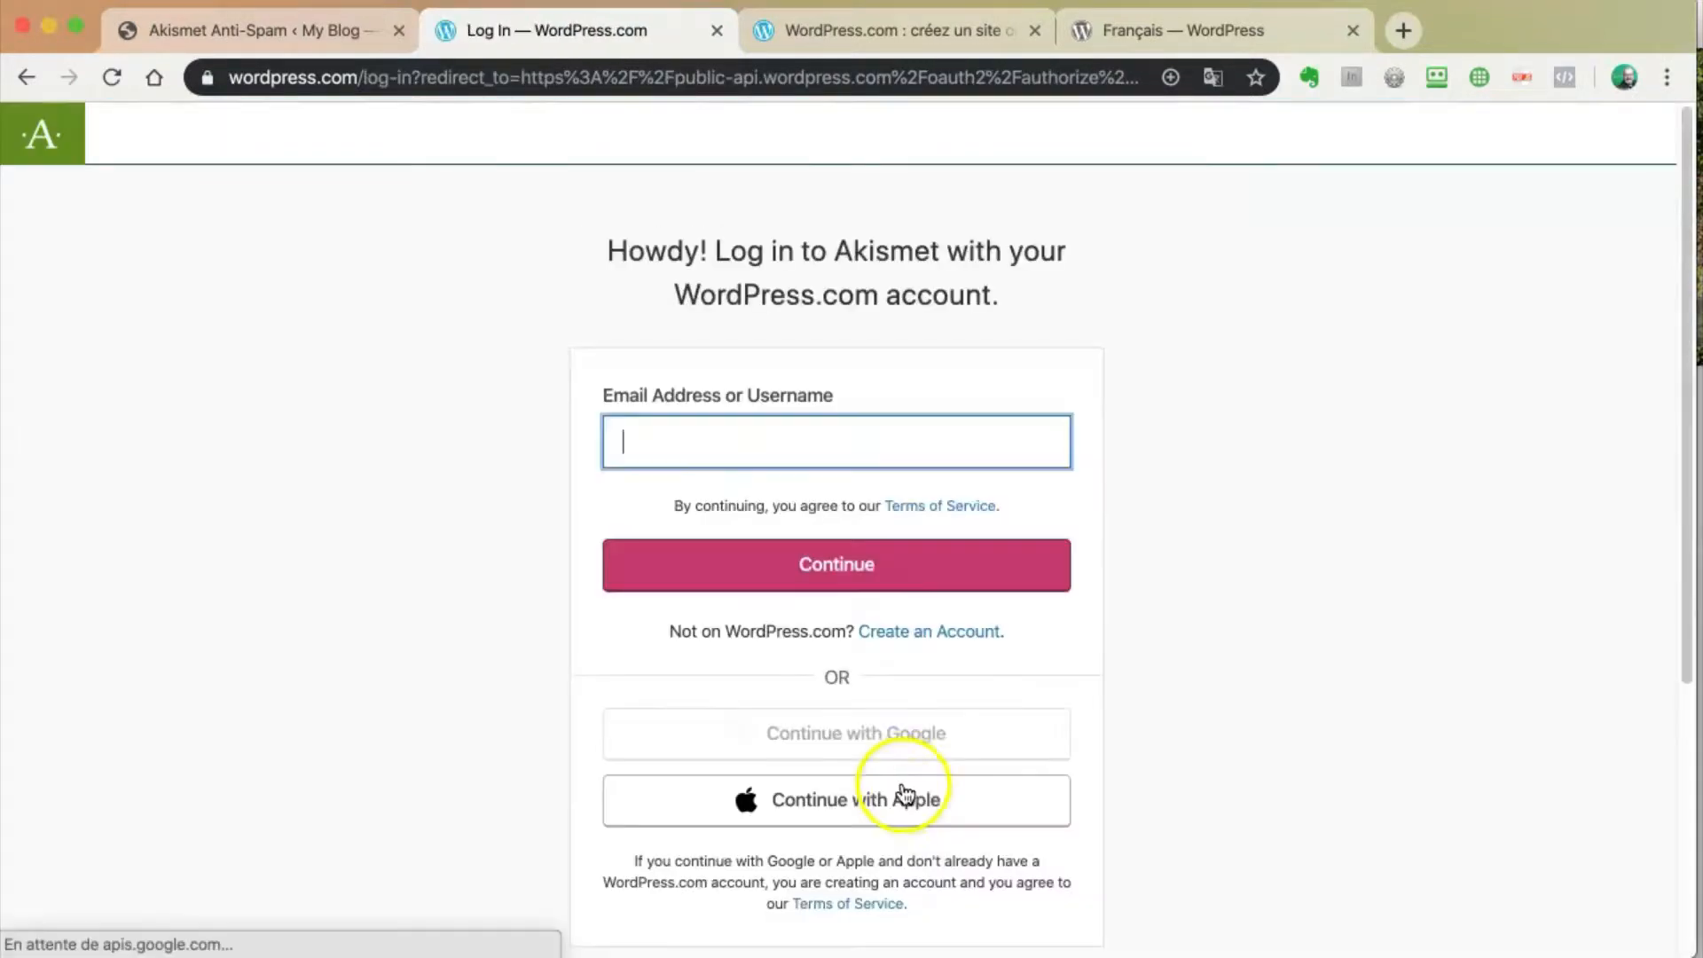
Step: Unlock the RoboForm password manager by entering its master password to list the saved WordPress.com logins
click(1435, 76)
click(792, 604)
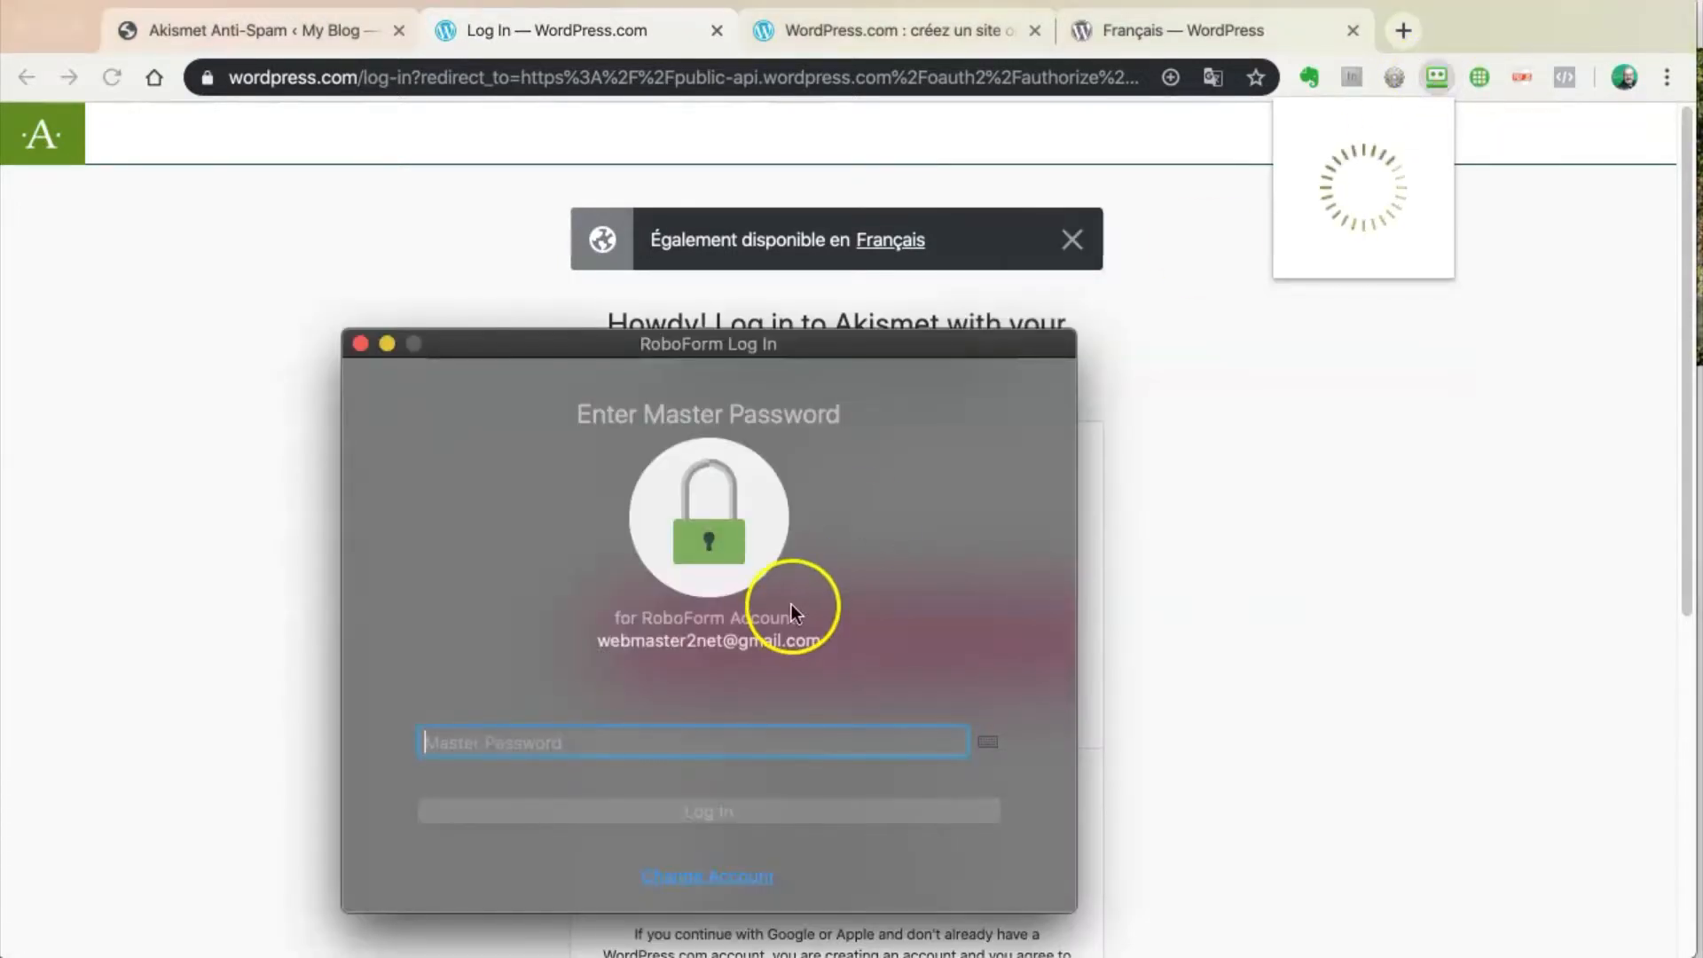
text(*)
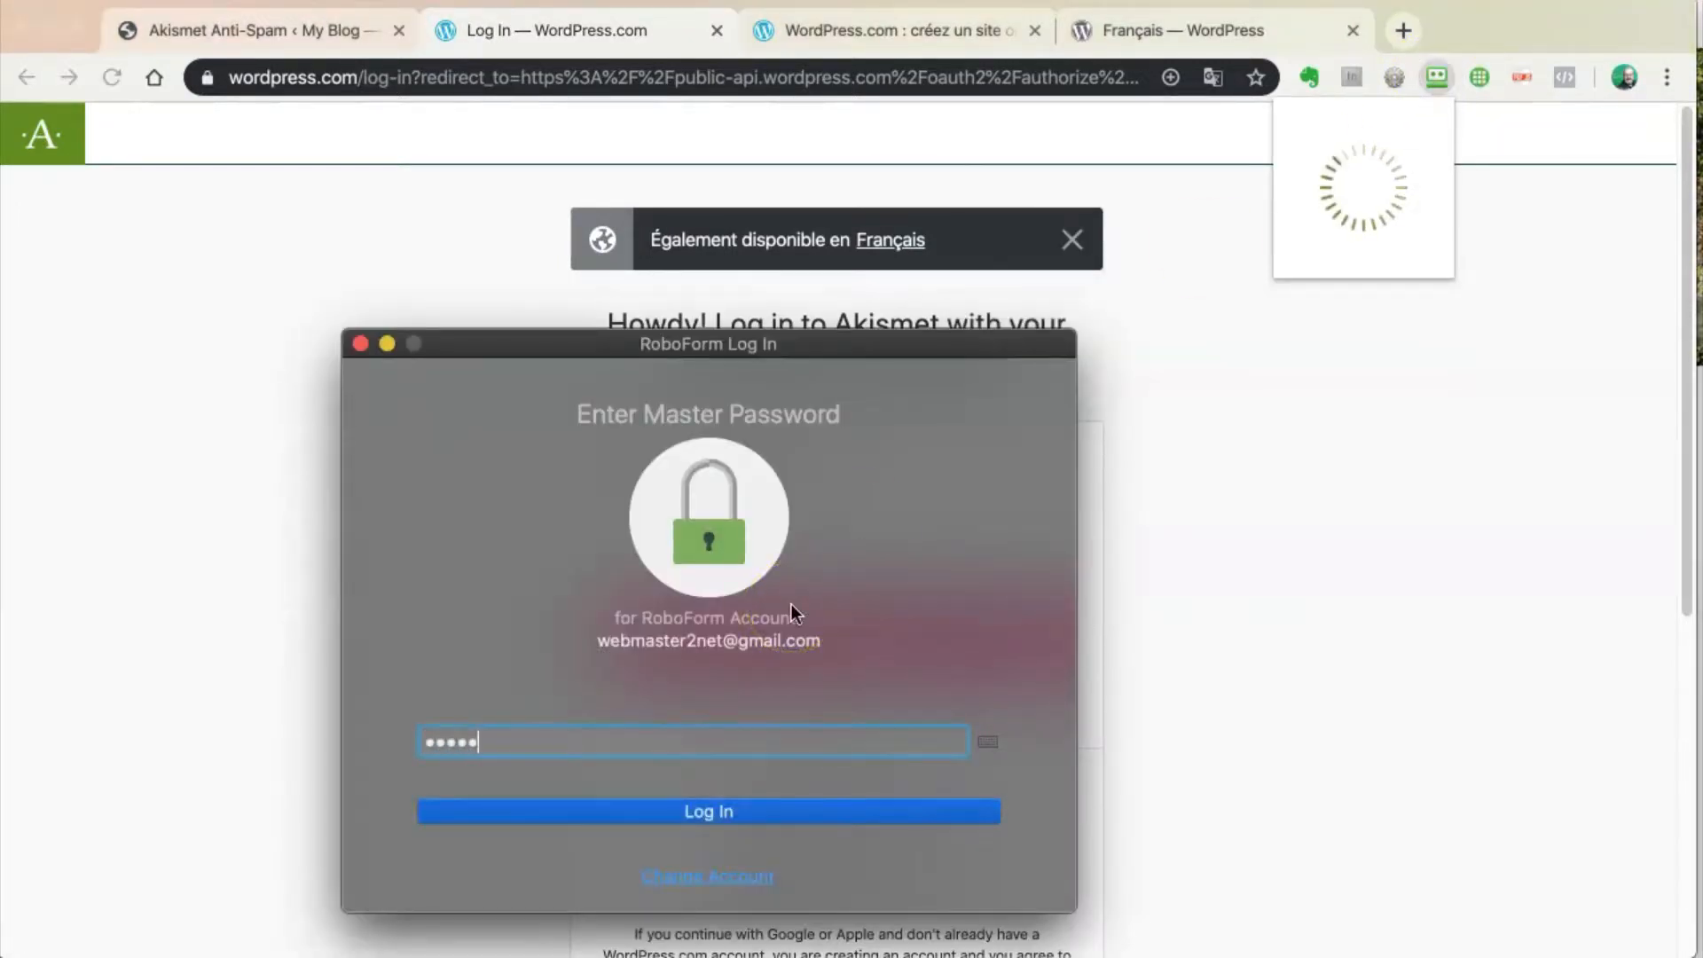
key(Return)
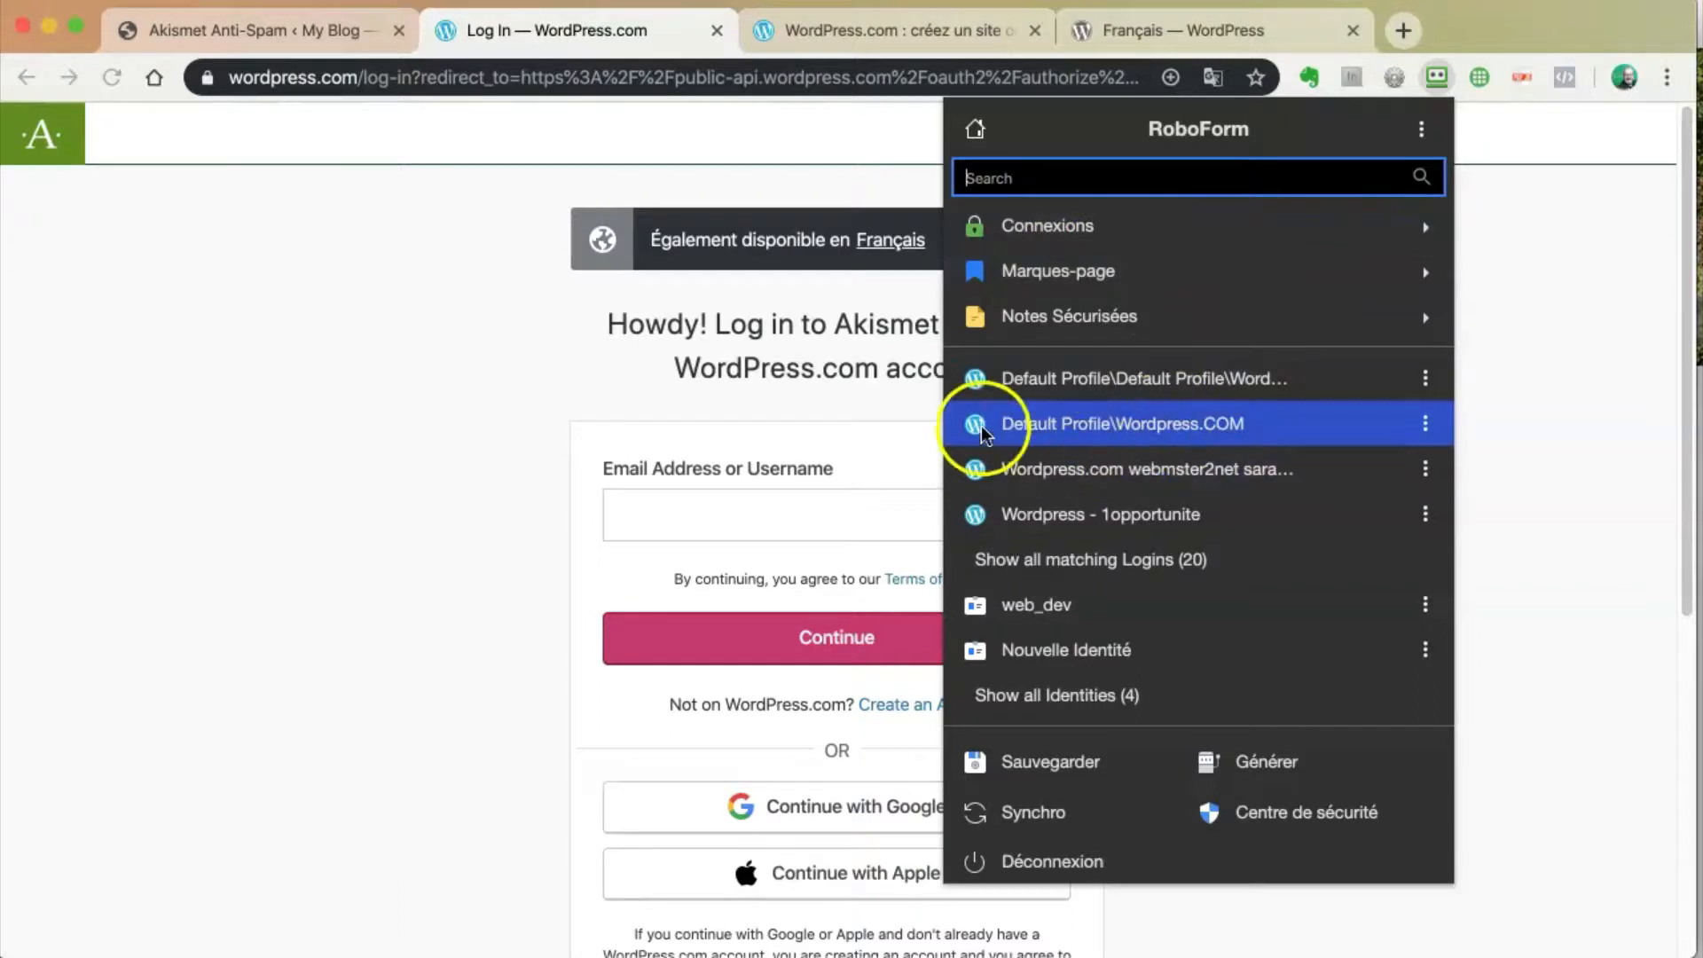
Step: Try to log in with the saved Wordpress.COM login from RoboForm, filling in its username and password
click(1183, 424)
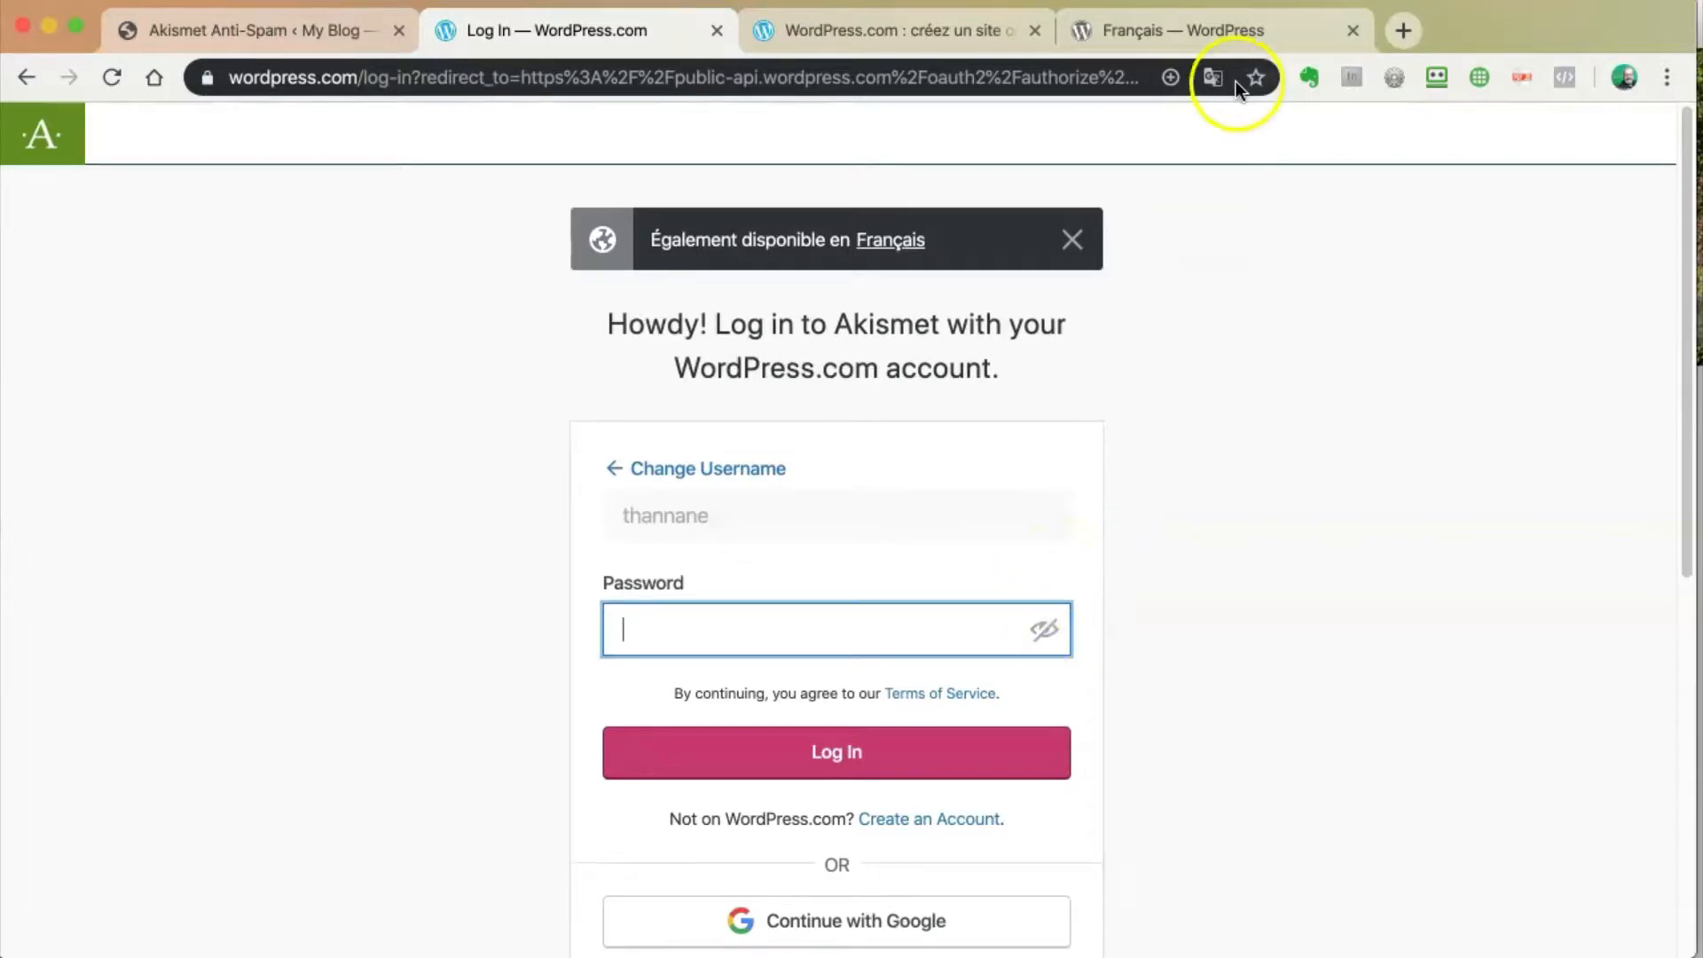
click(1436, 78)
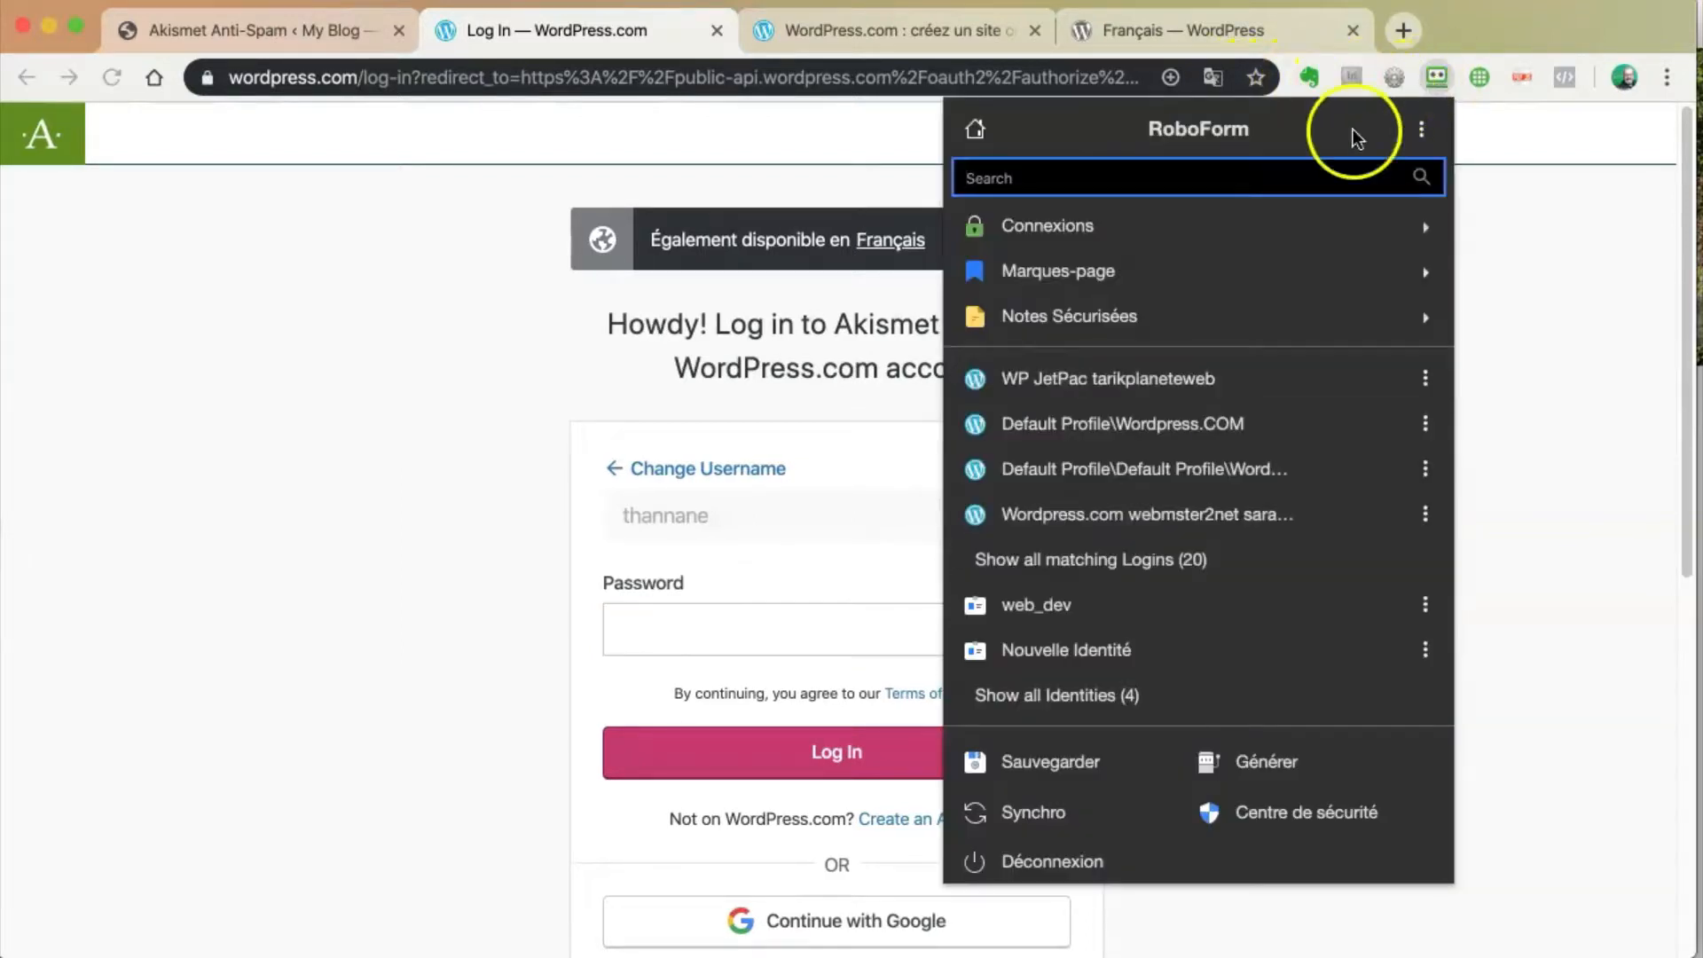
click(1178, 425)
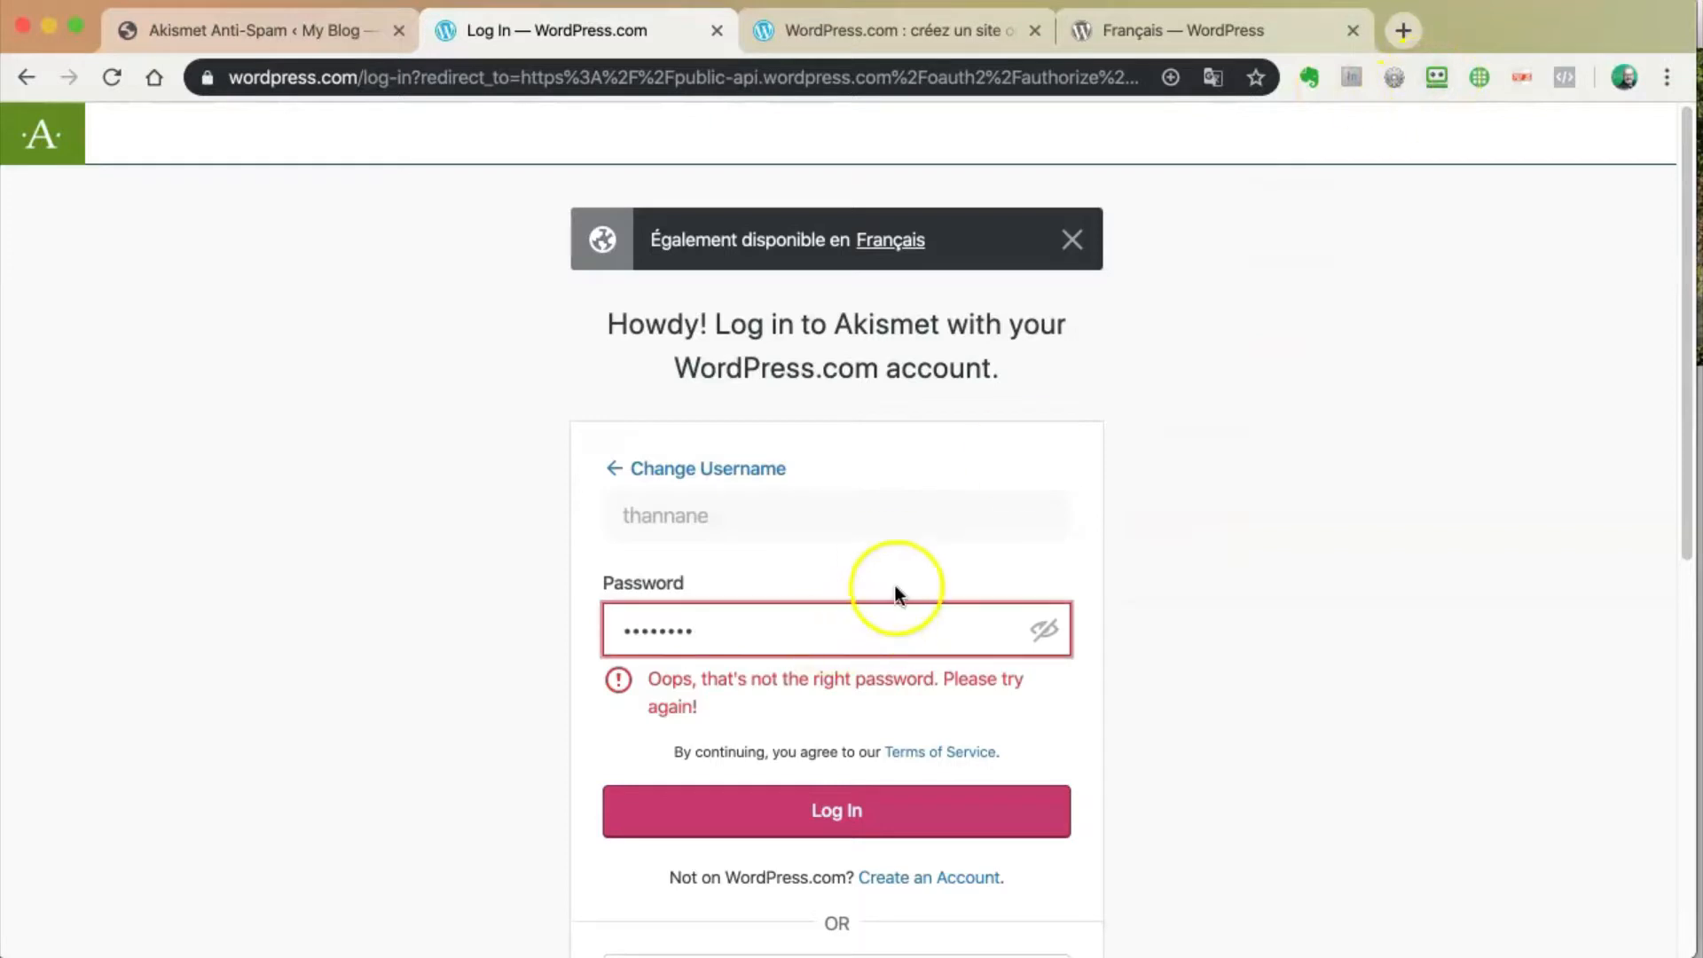
click(956, 514)
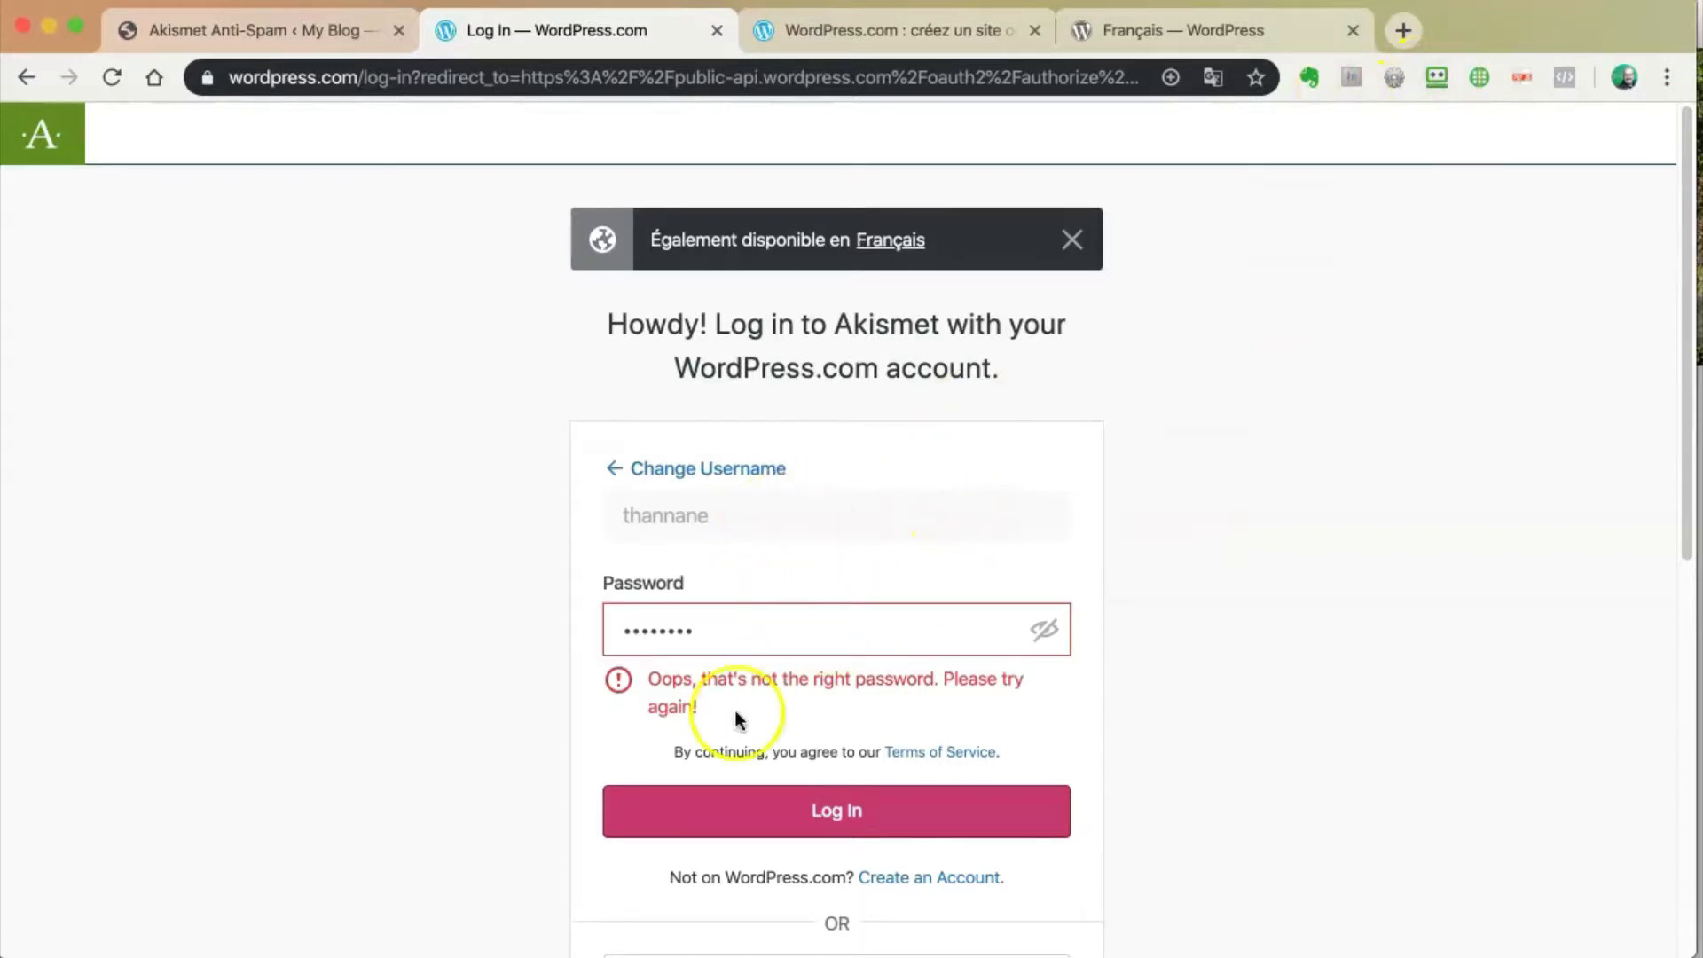
click(657, 474)
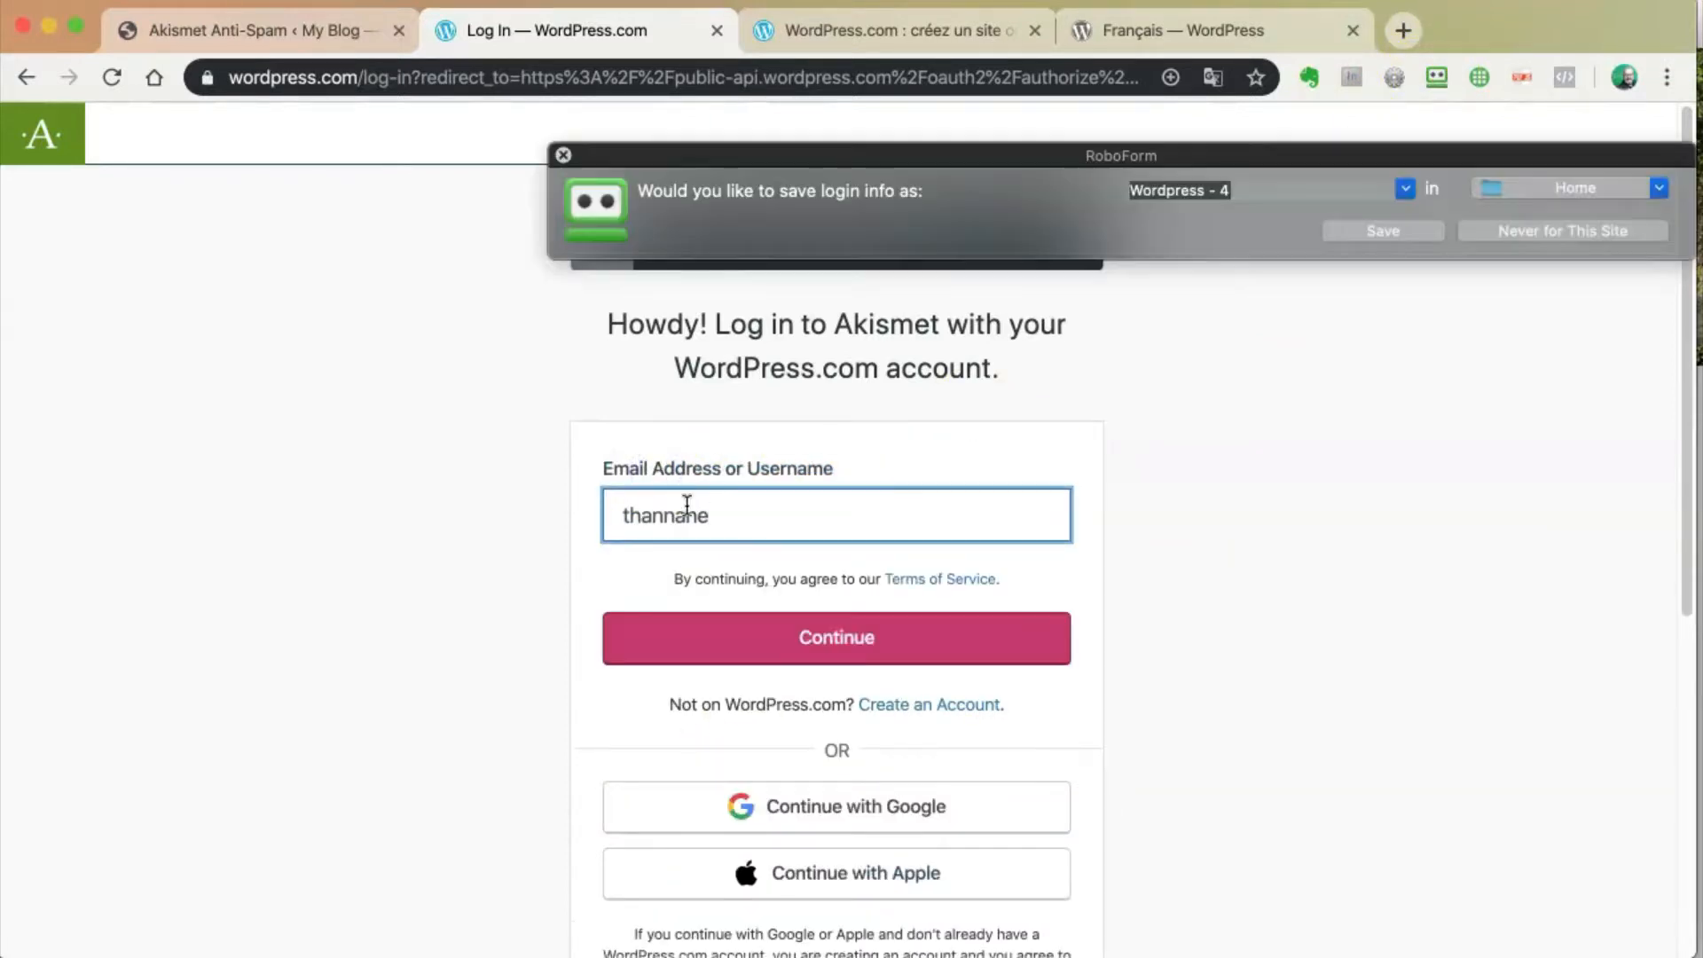
double_click(684, 515)
key(BackSpace)
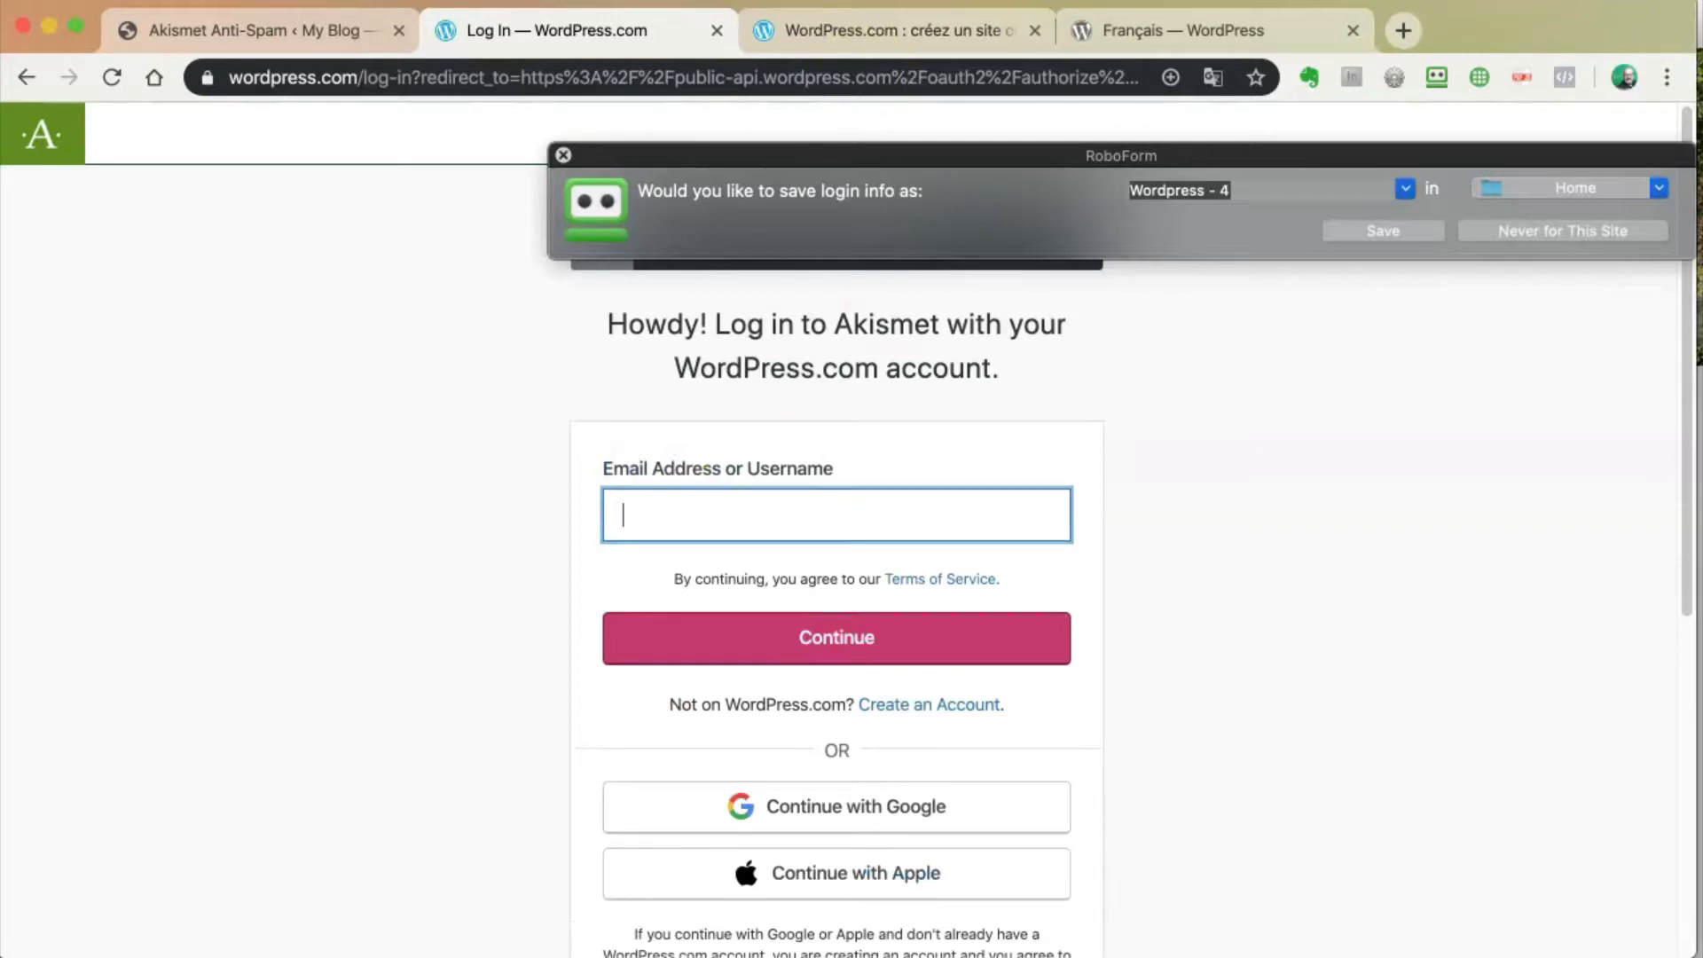
click(563, 154)
Step: Log in to Akismet with the saved Wordpress.com webmaster login from RoboForm, filling in its e-mail address and password
click(1437, 77)
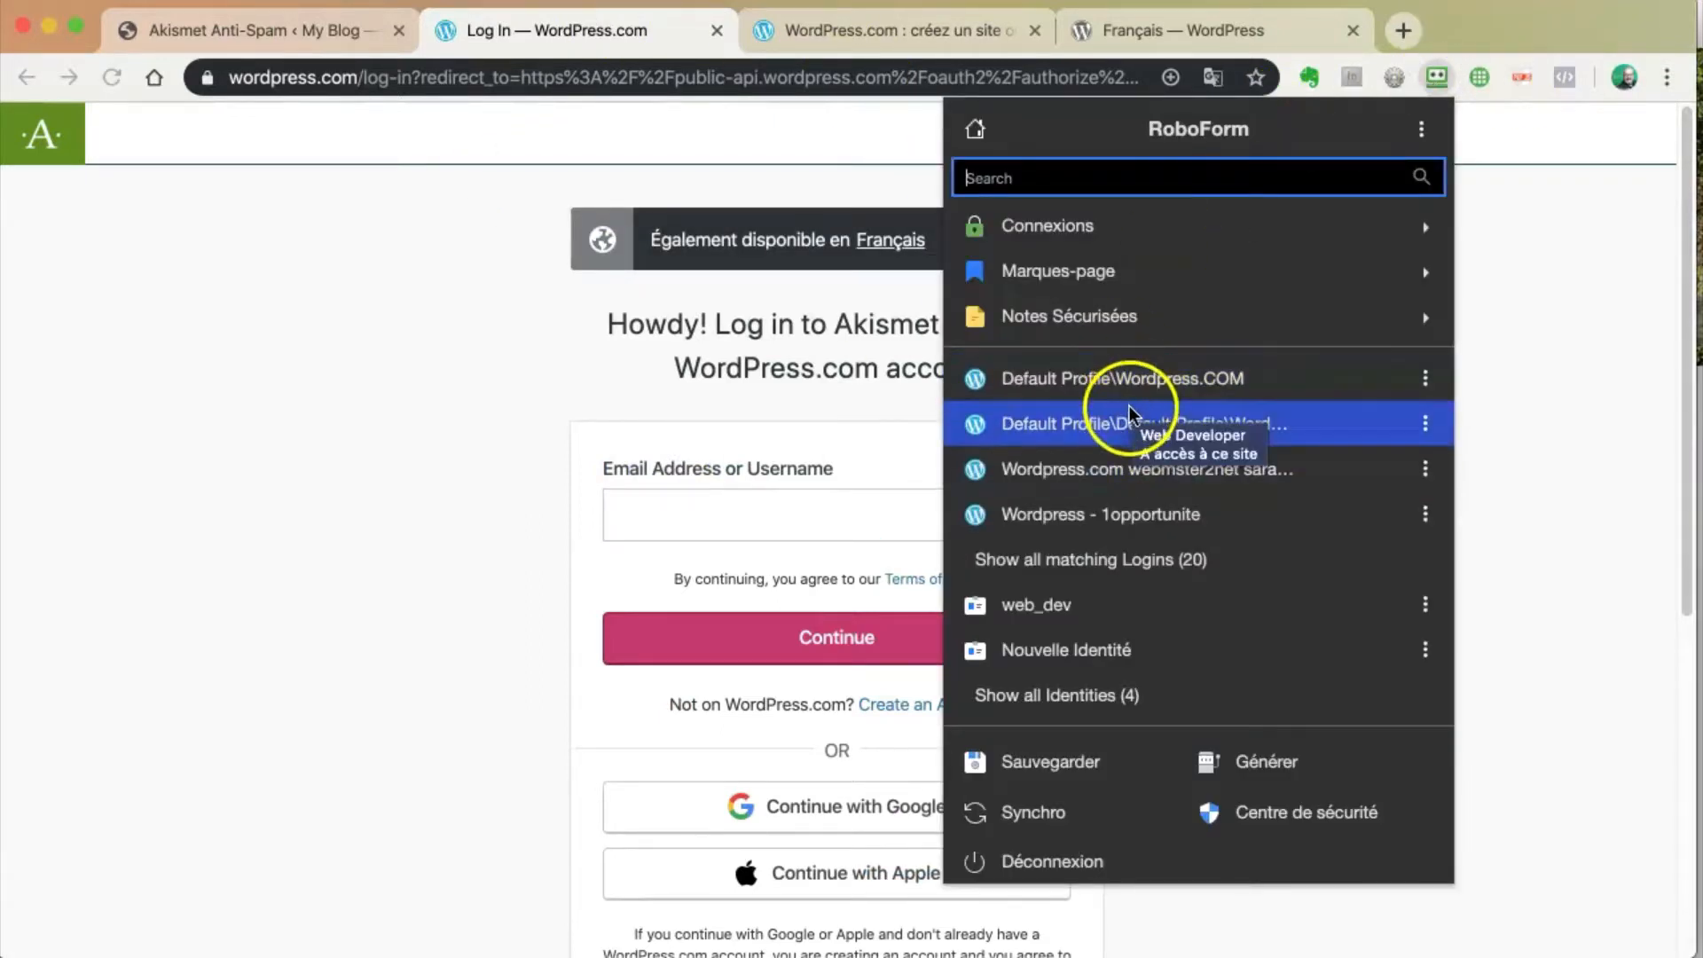
click(1054, 471)
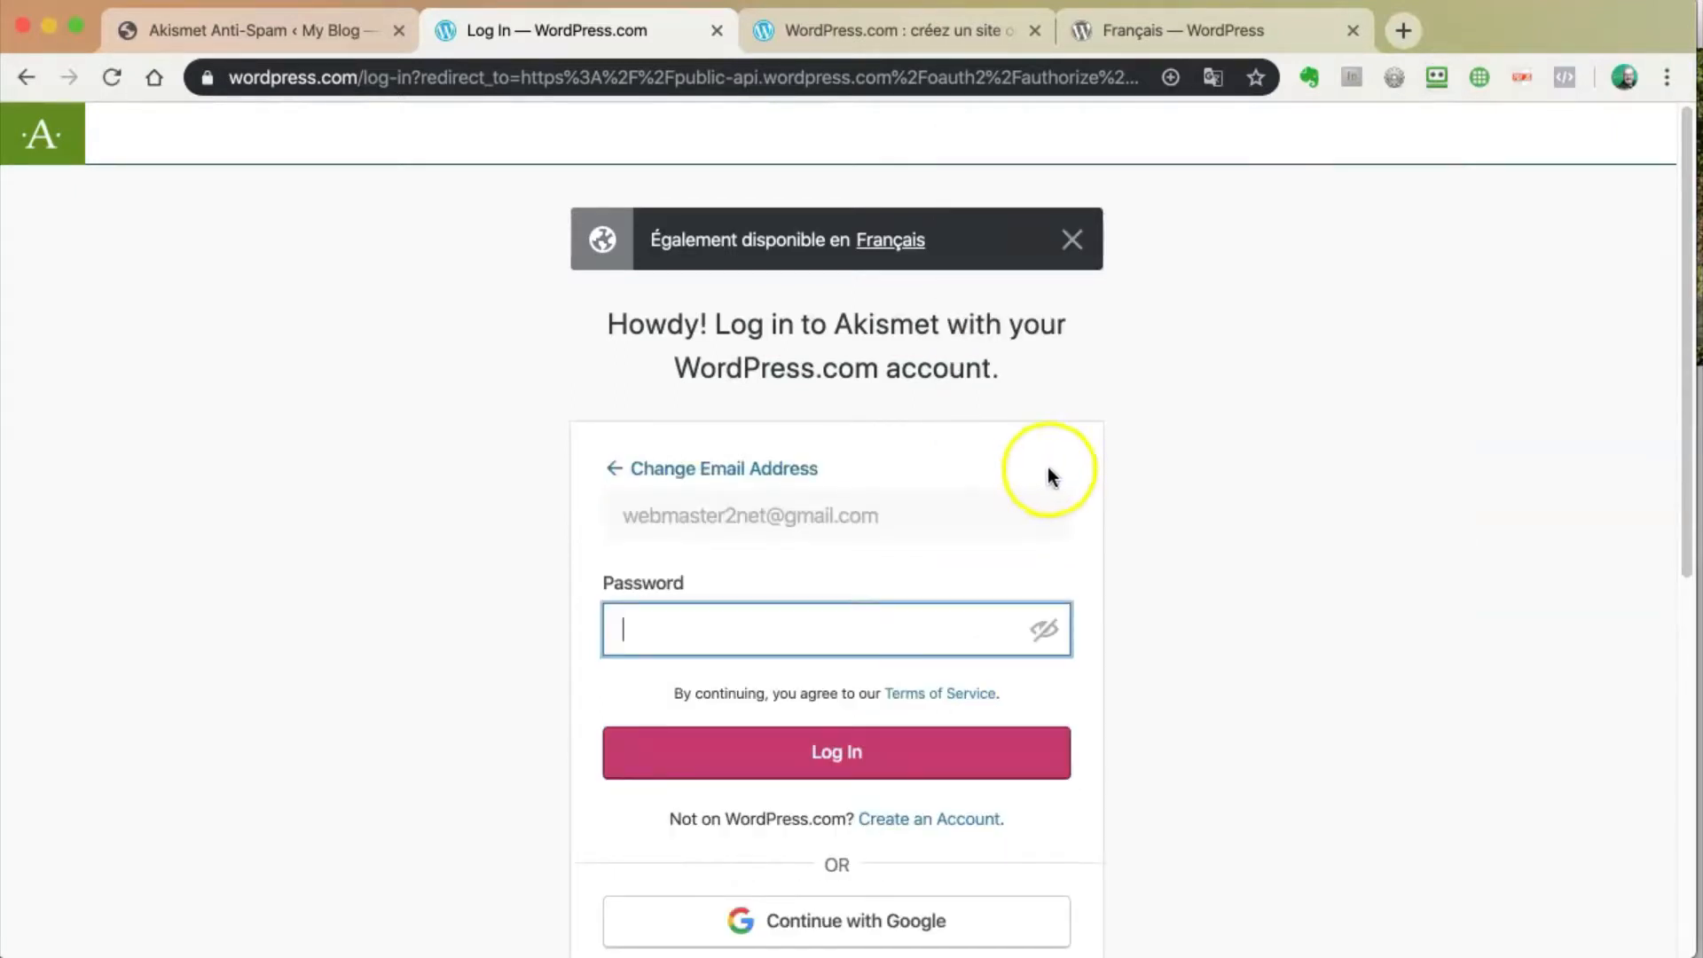
click(1437, 78)
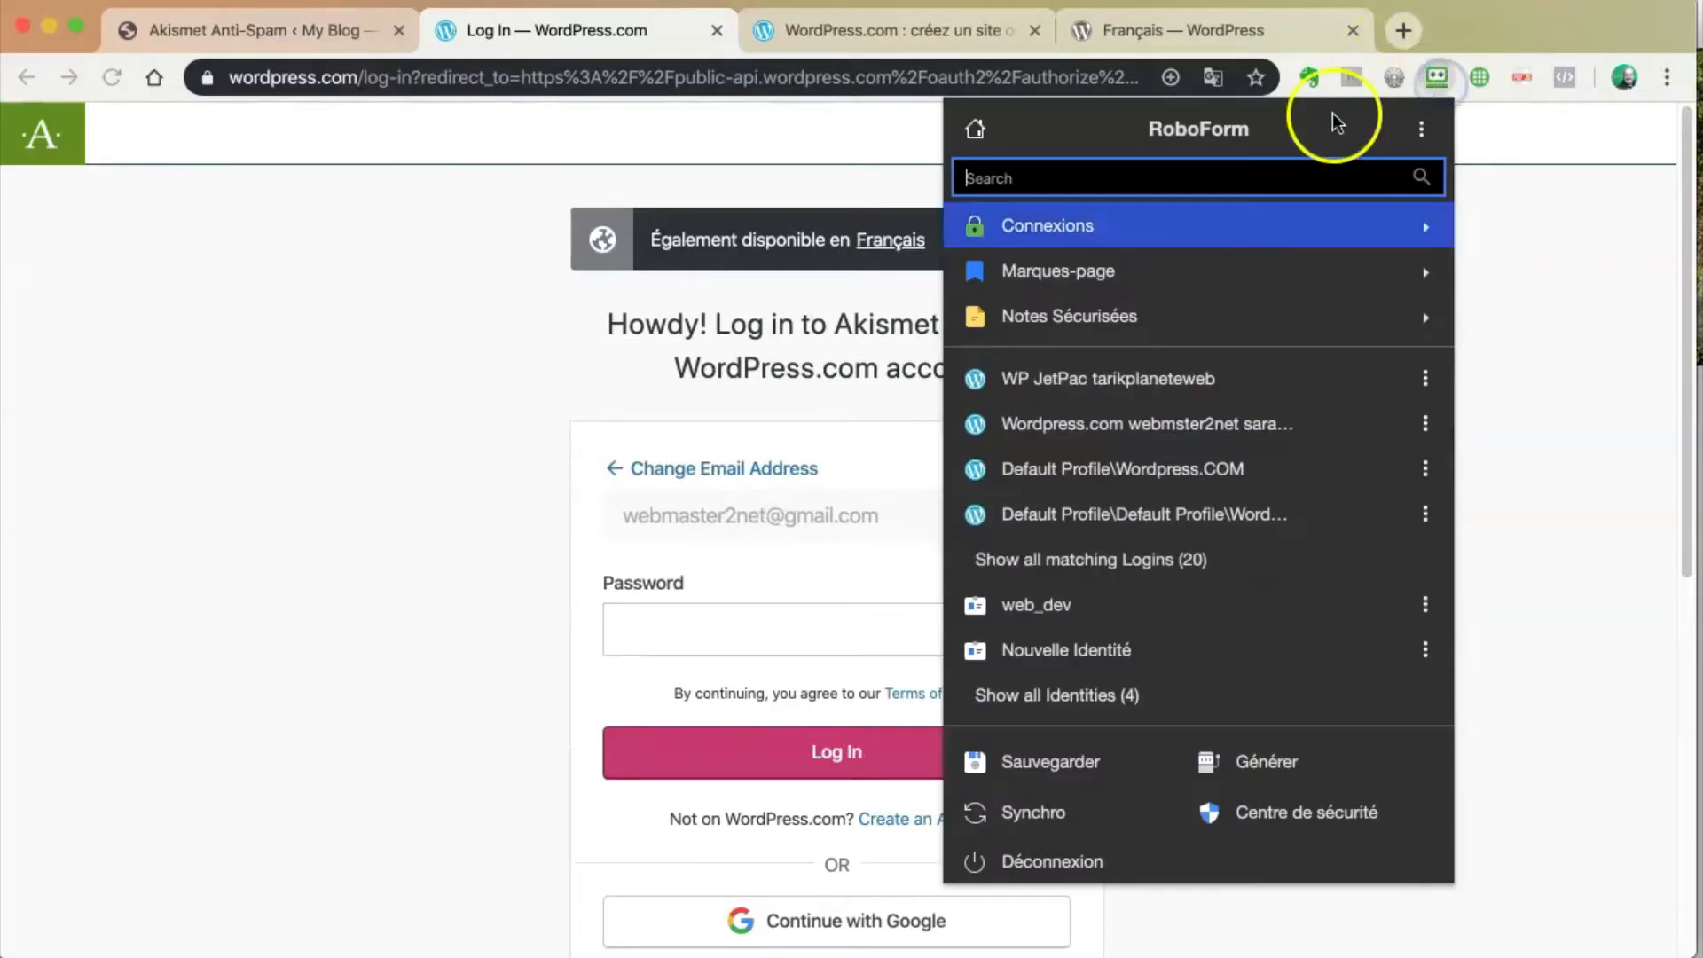
click(1098, 426)
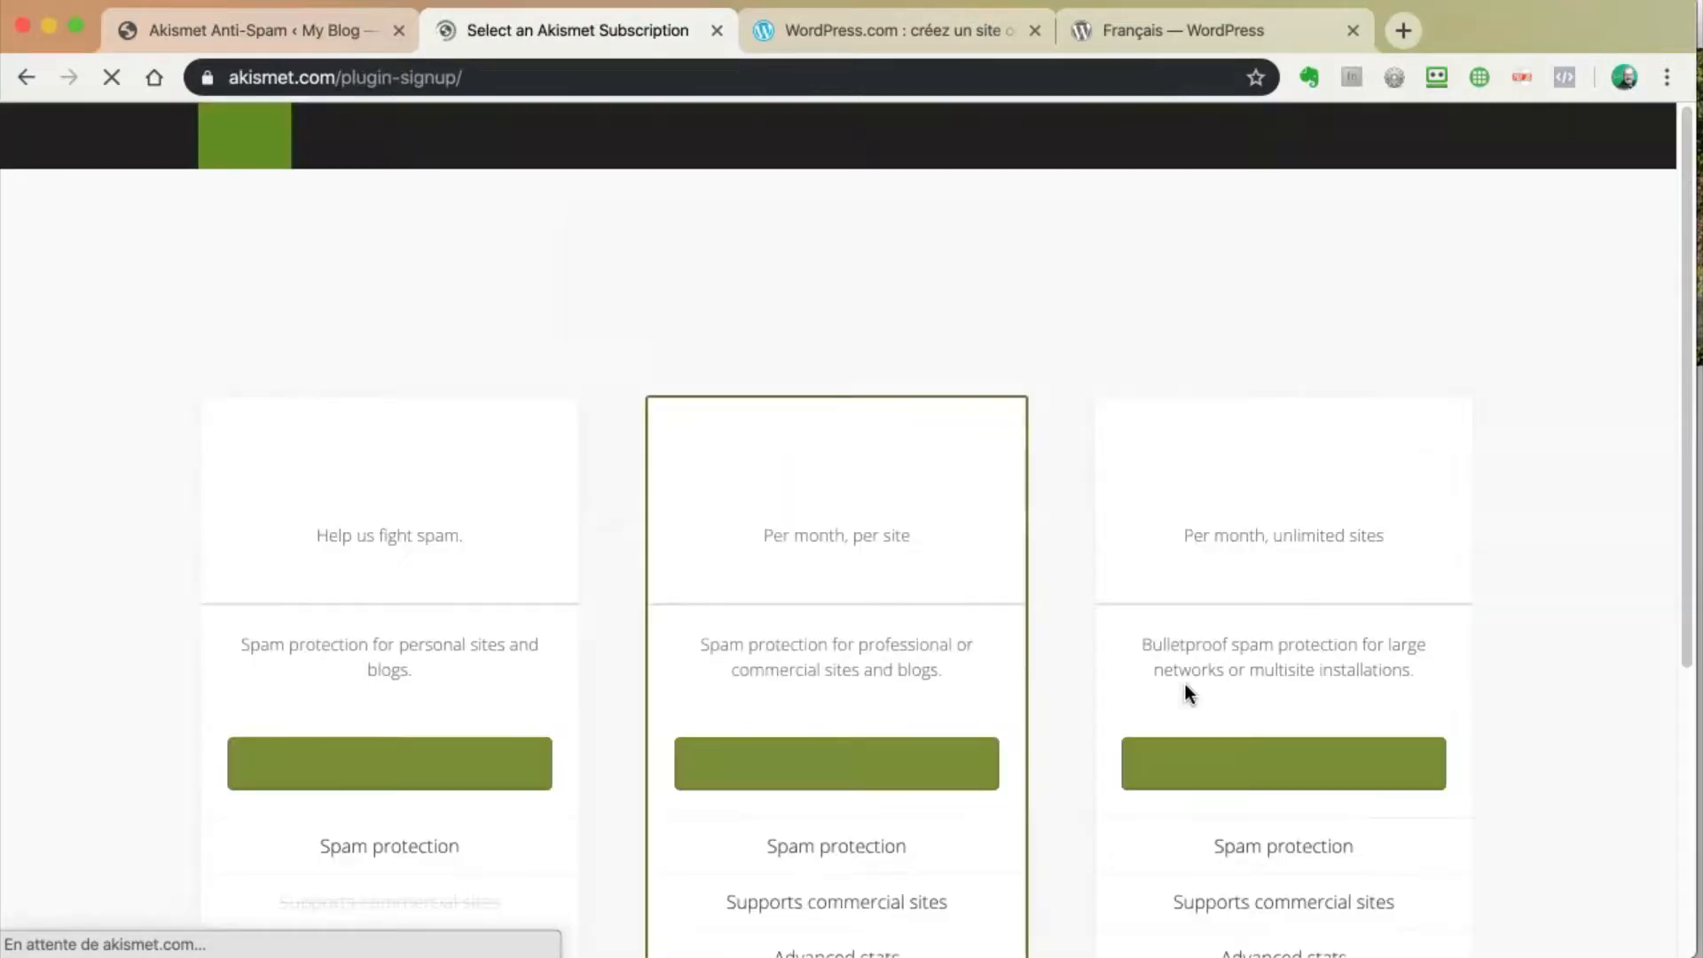
click(1147, 652)
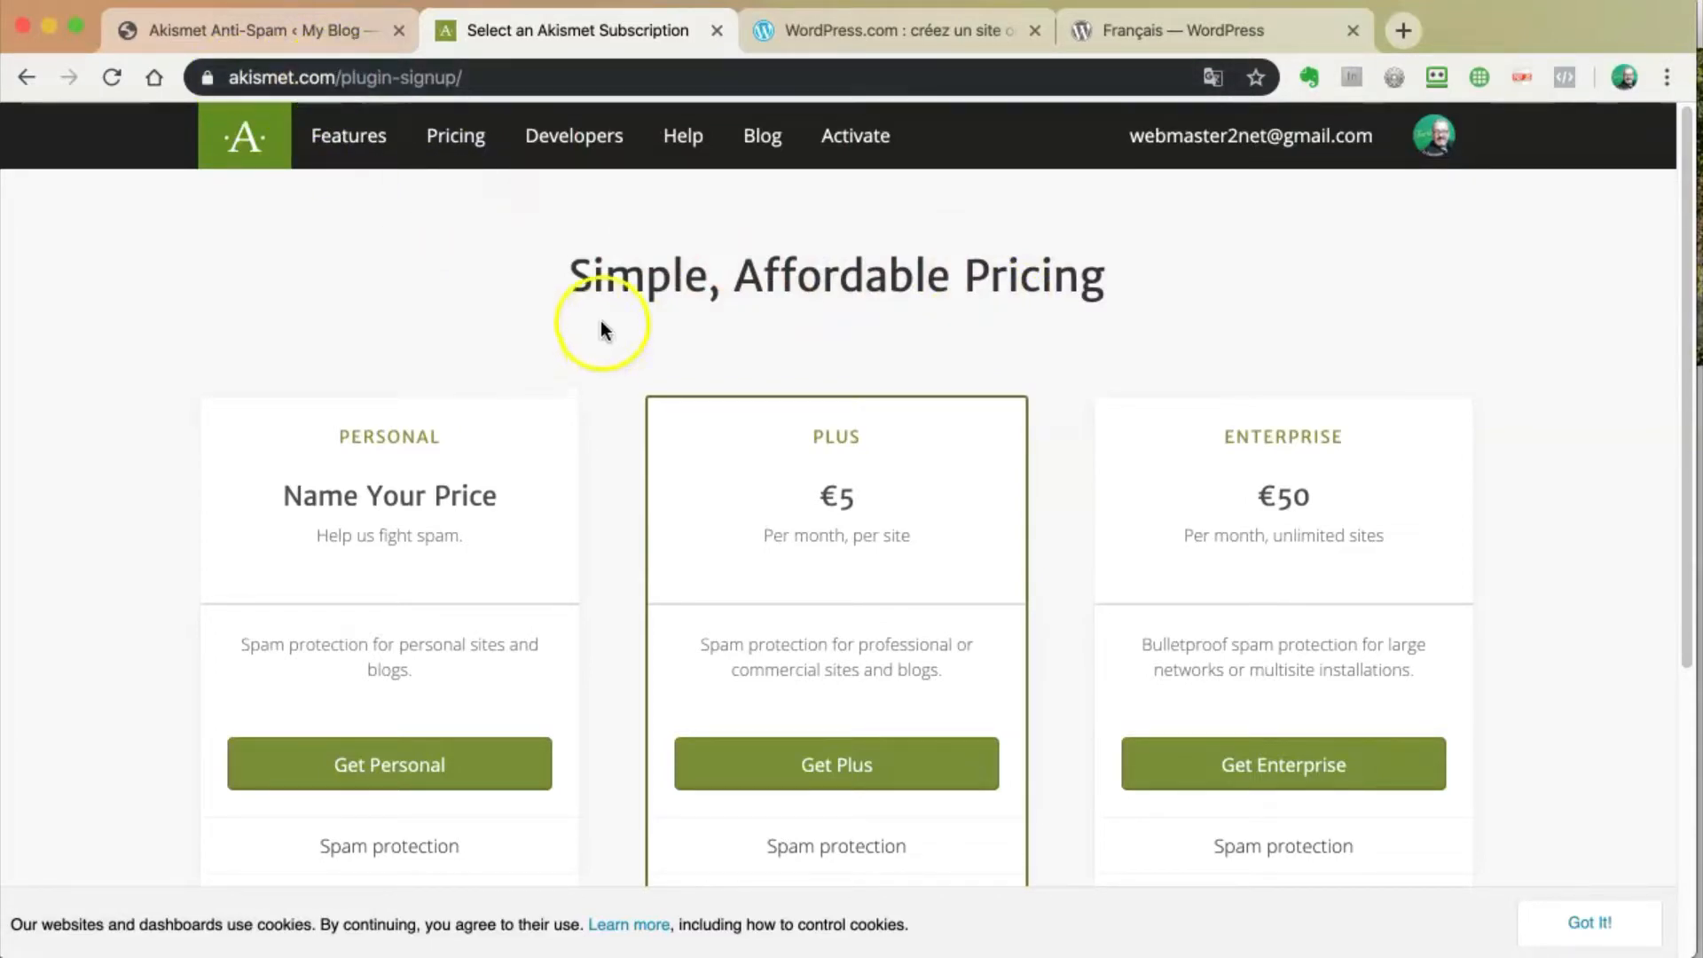
Step: Review the Akismet subscription plans and choose the Personal plan with the name-your-price option
scroll(612, 417, down, 2)
scroll(612, 417, down, 3)
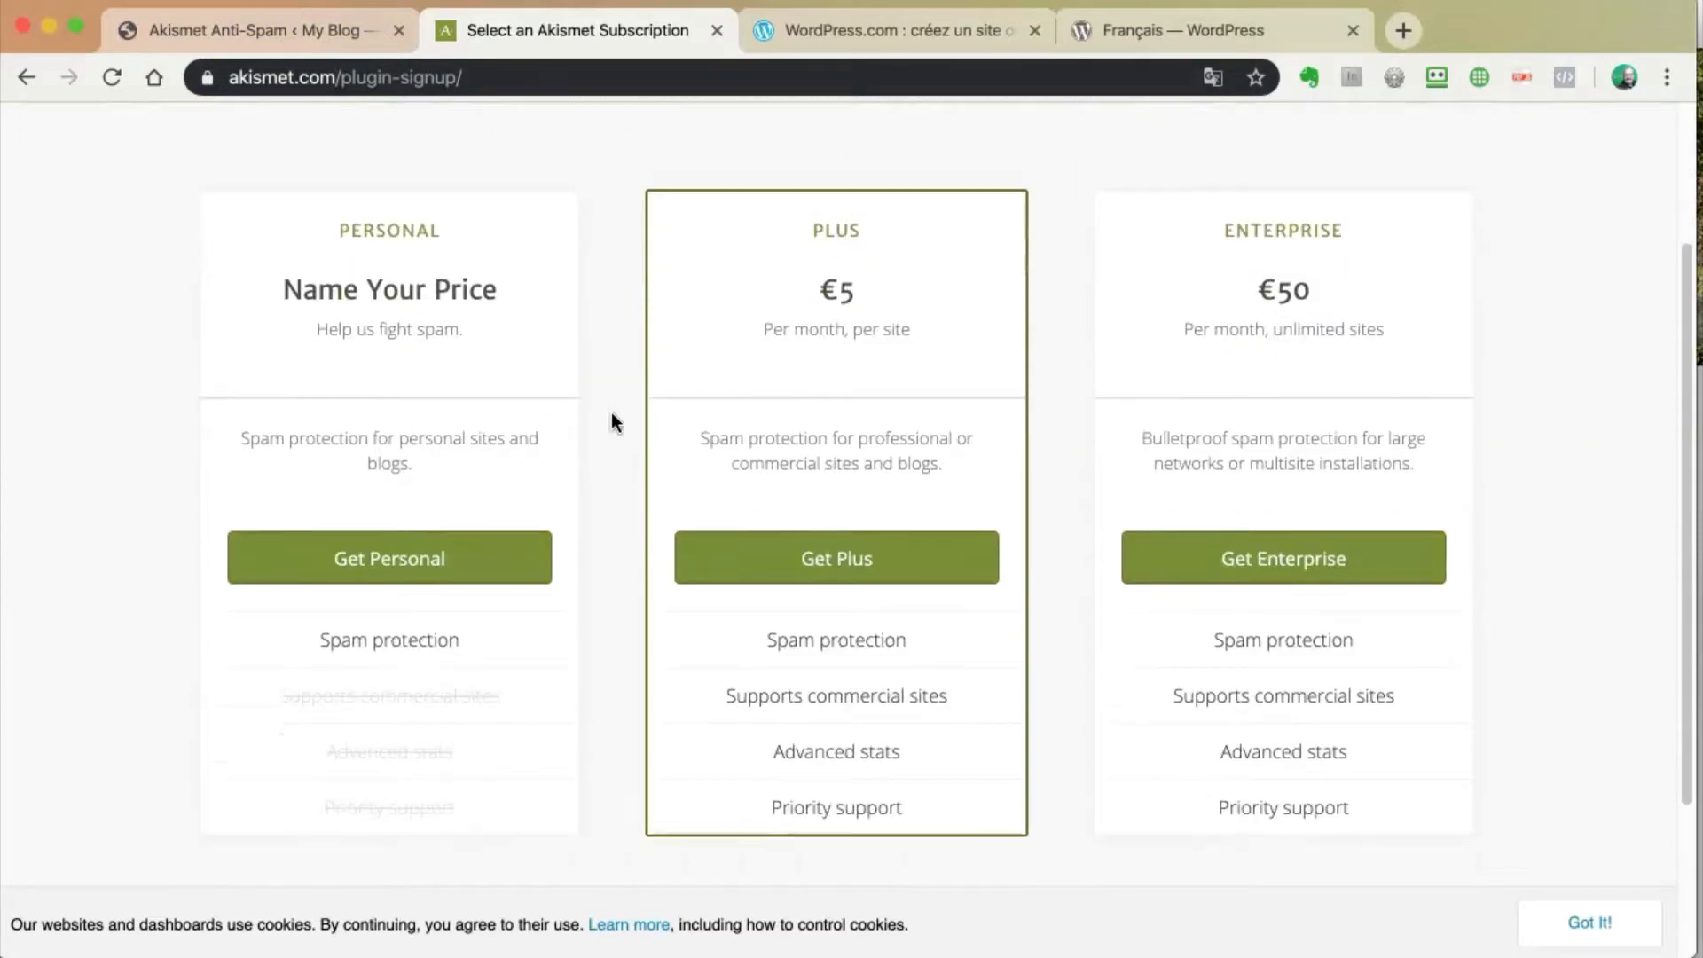
scroll(612, 417, up, 2)
click(853, 302)
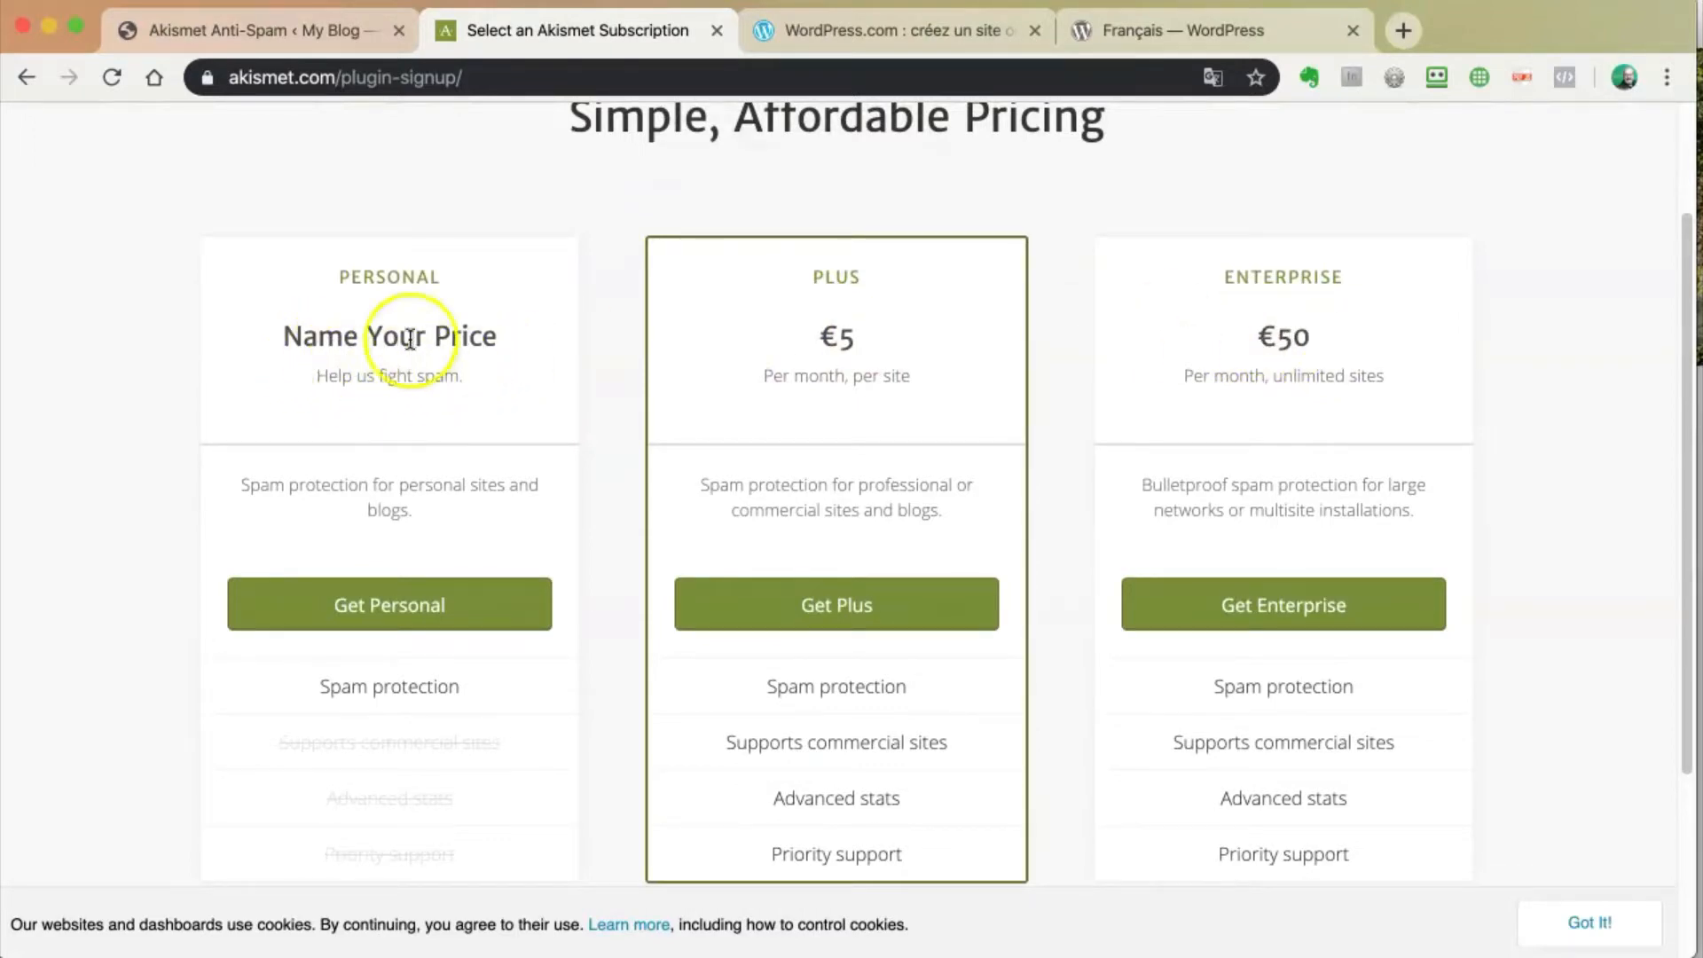
click(376, 607)
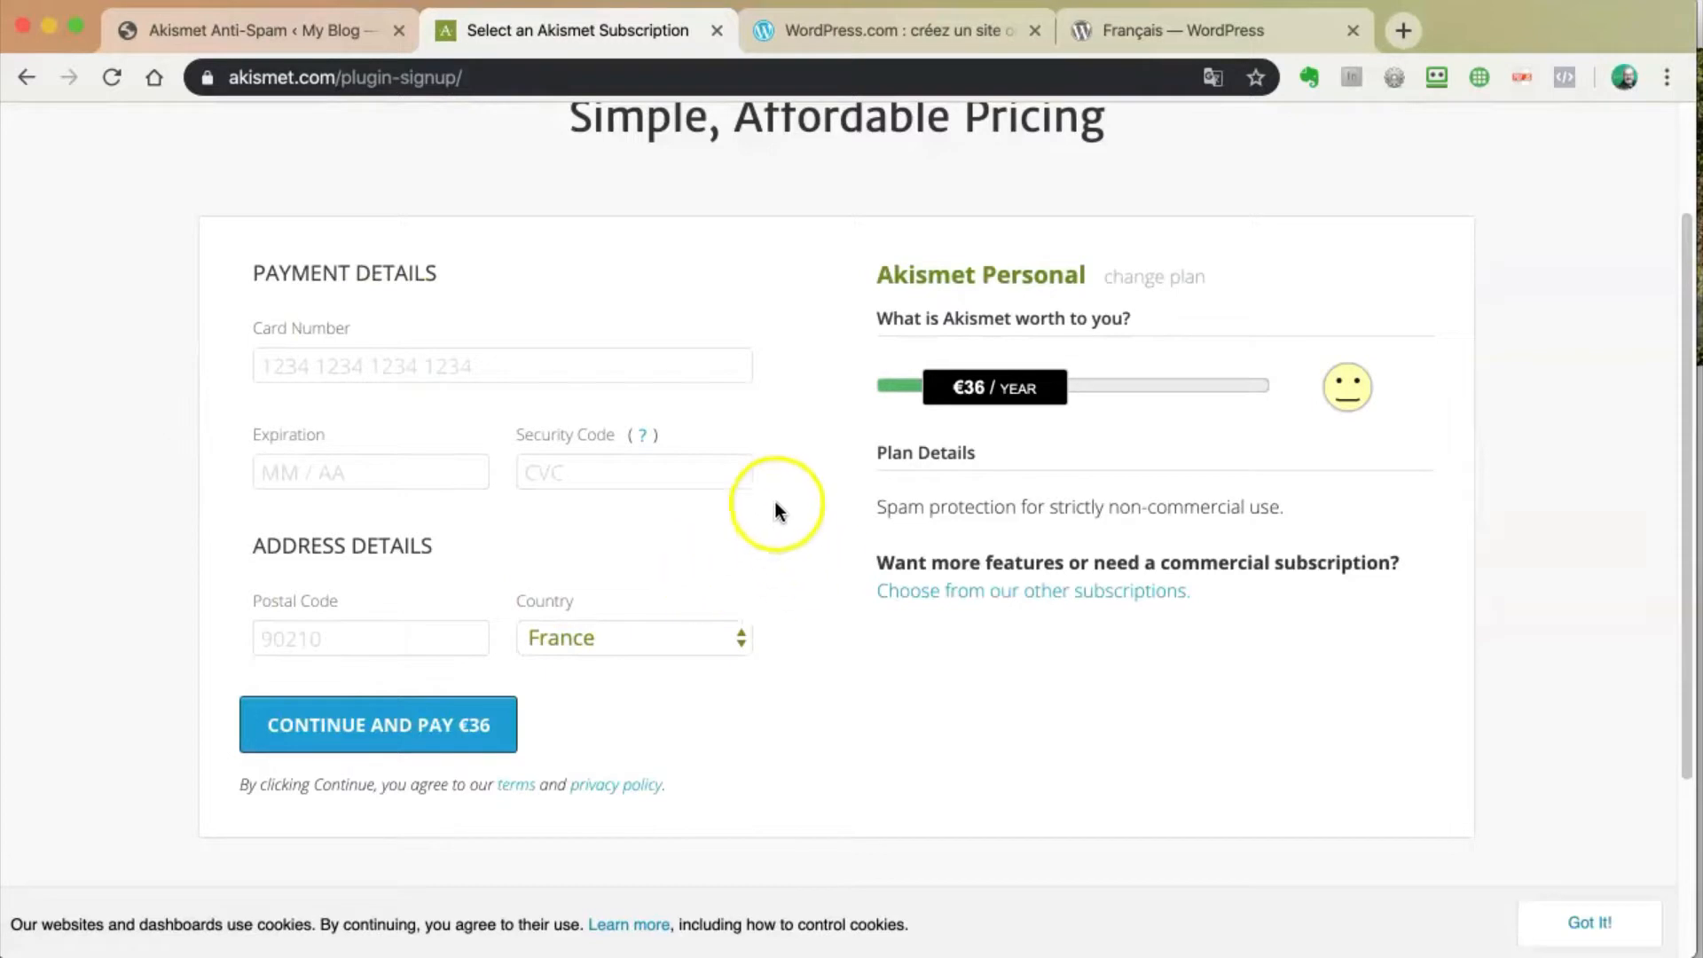
Step: Set the yearly price of Akismet Personal to €0 and try to continue with the personal subscription
scroll(680, 360, up, 5)
scroll(759, 403, down, 5)
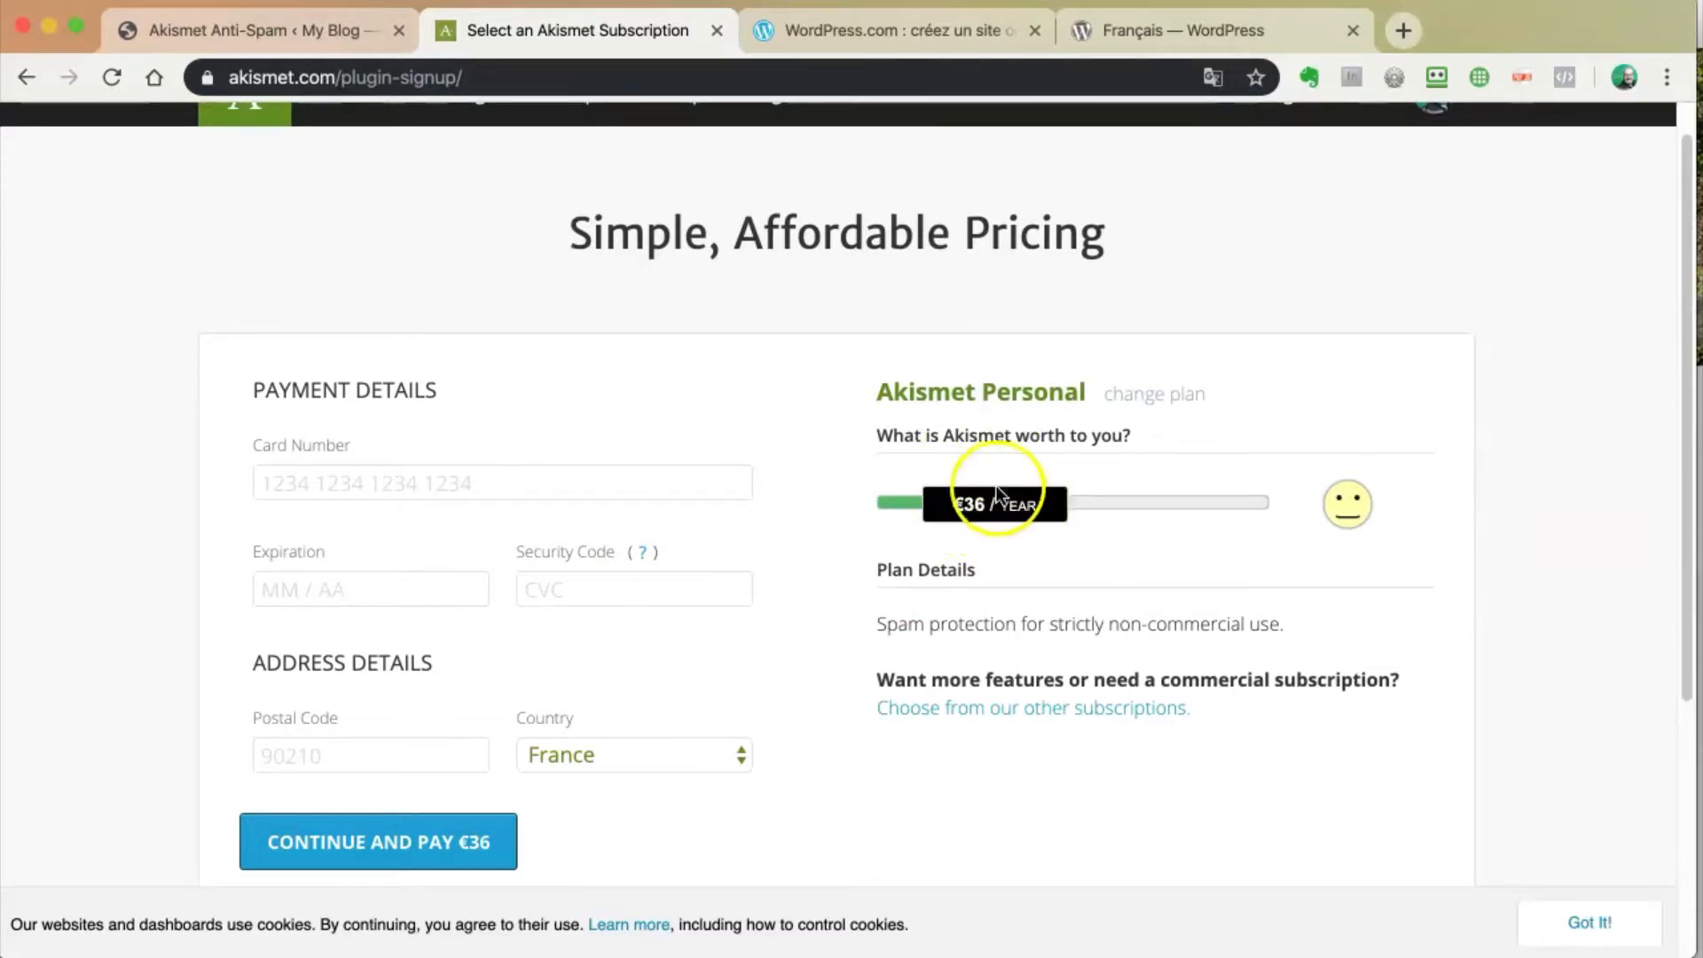
drag(998, 507, 878, 499)
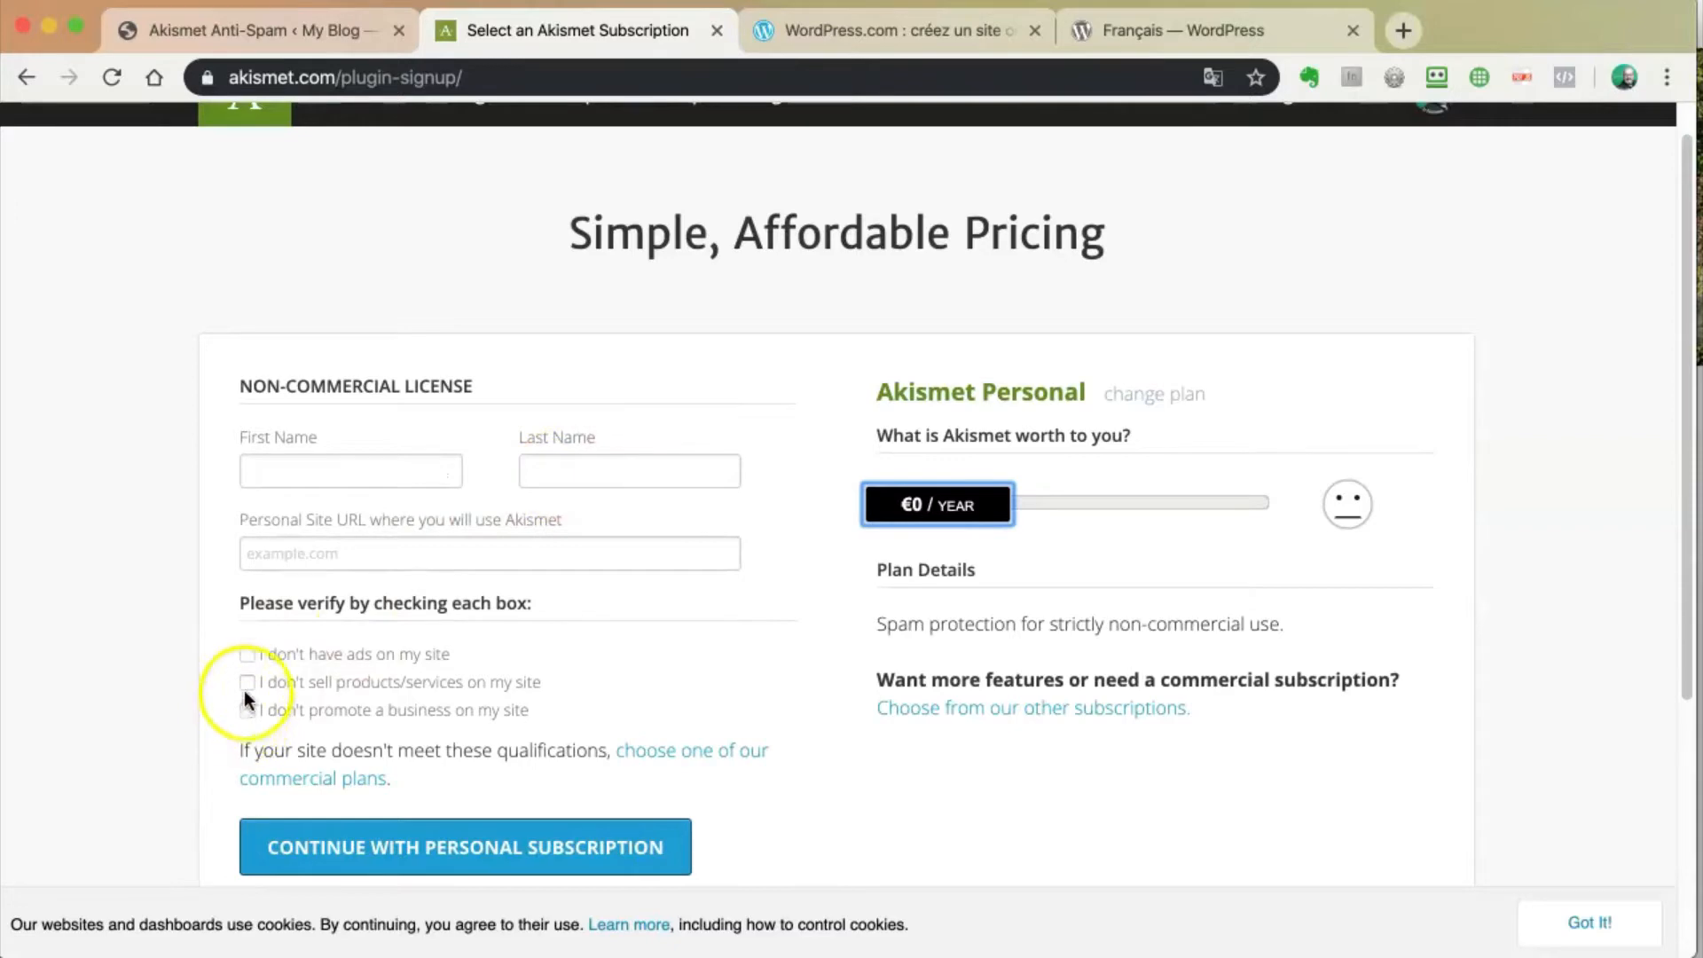
click(400, 854)
scroll(338, 763, down, 3)
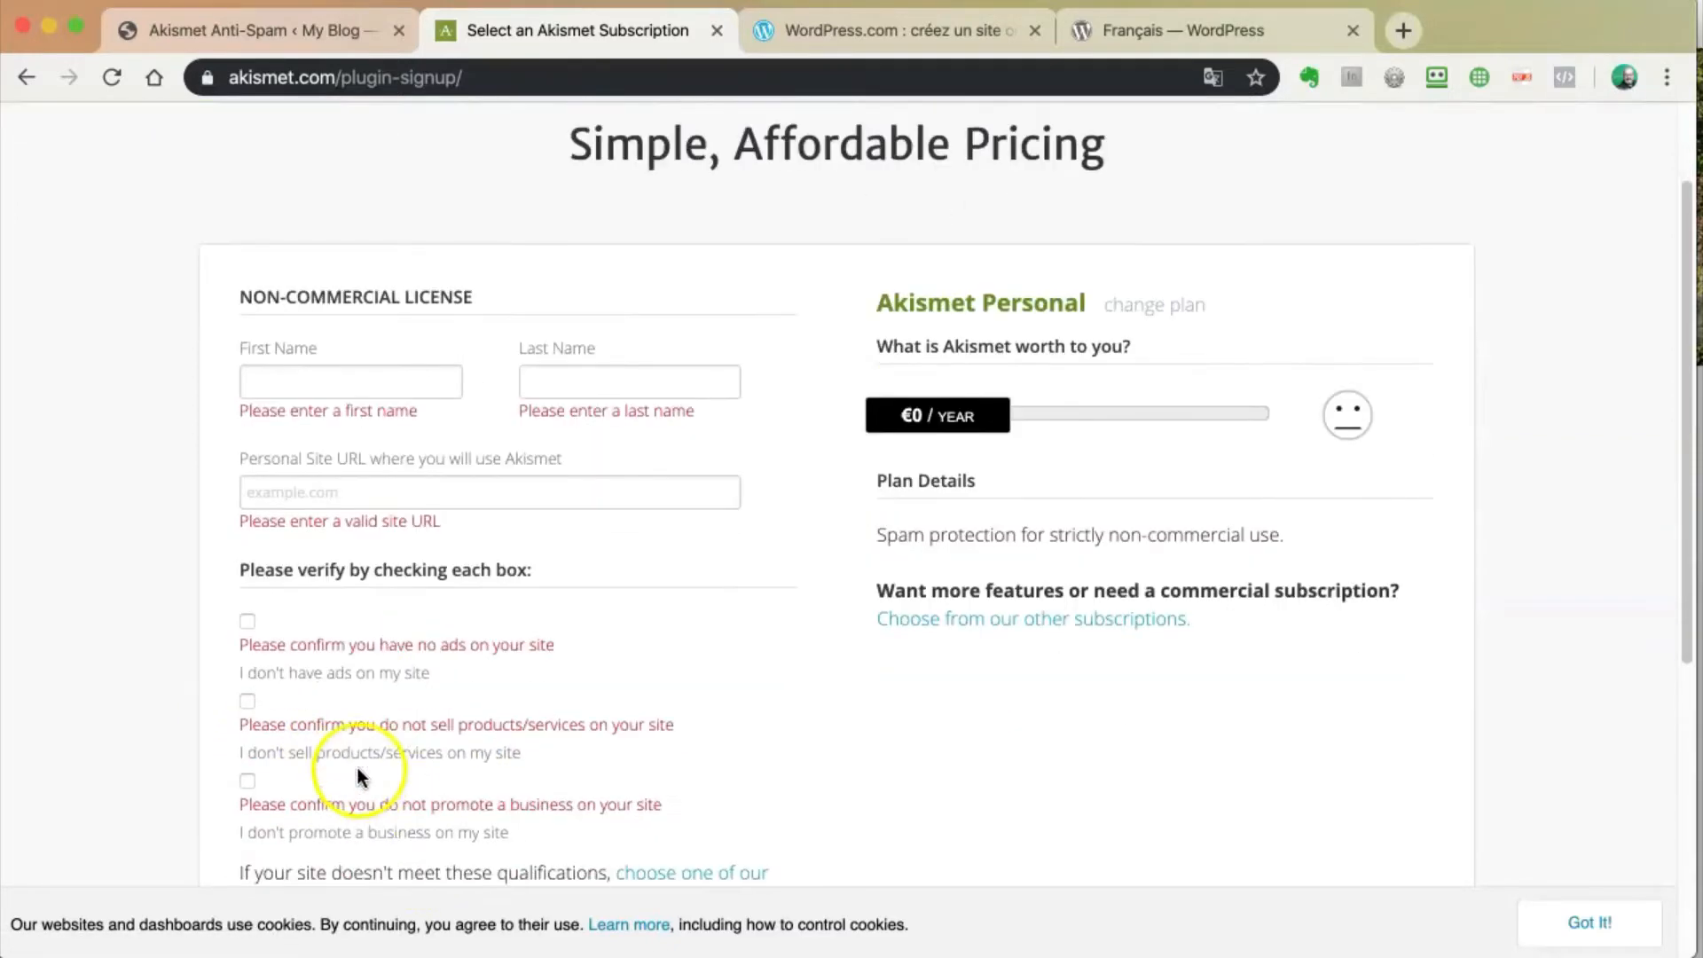
click(279, 330)
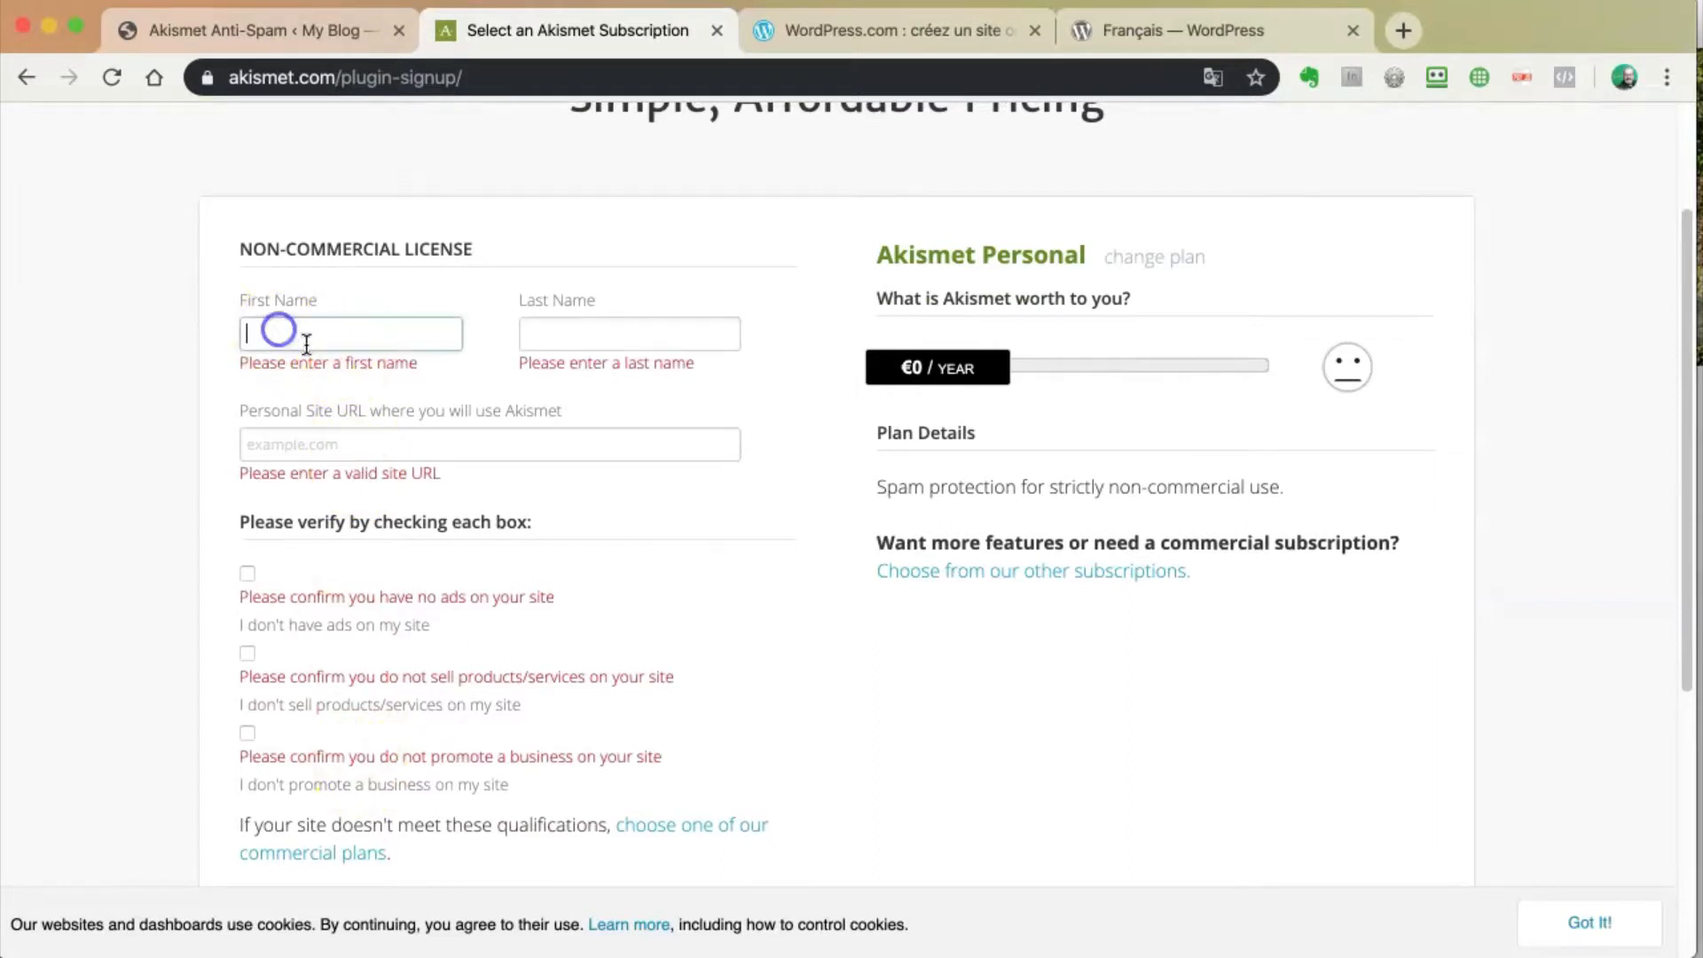
text(Tarik)
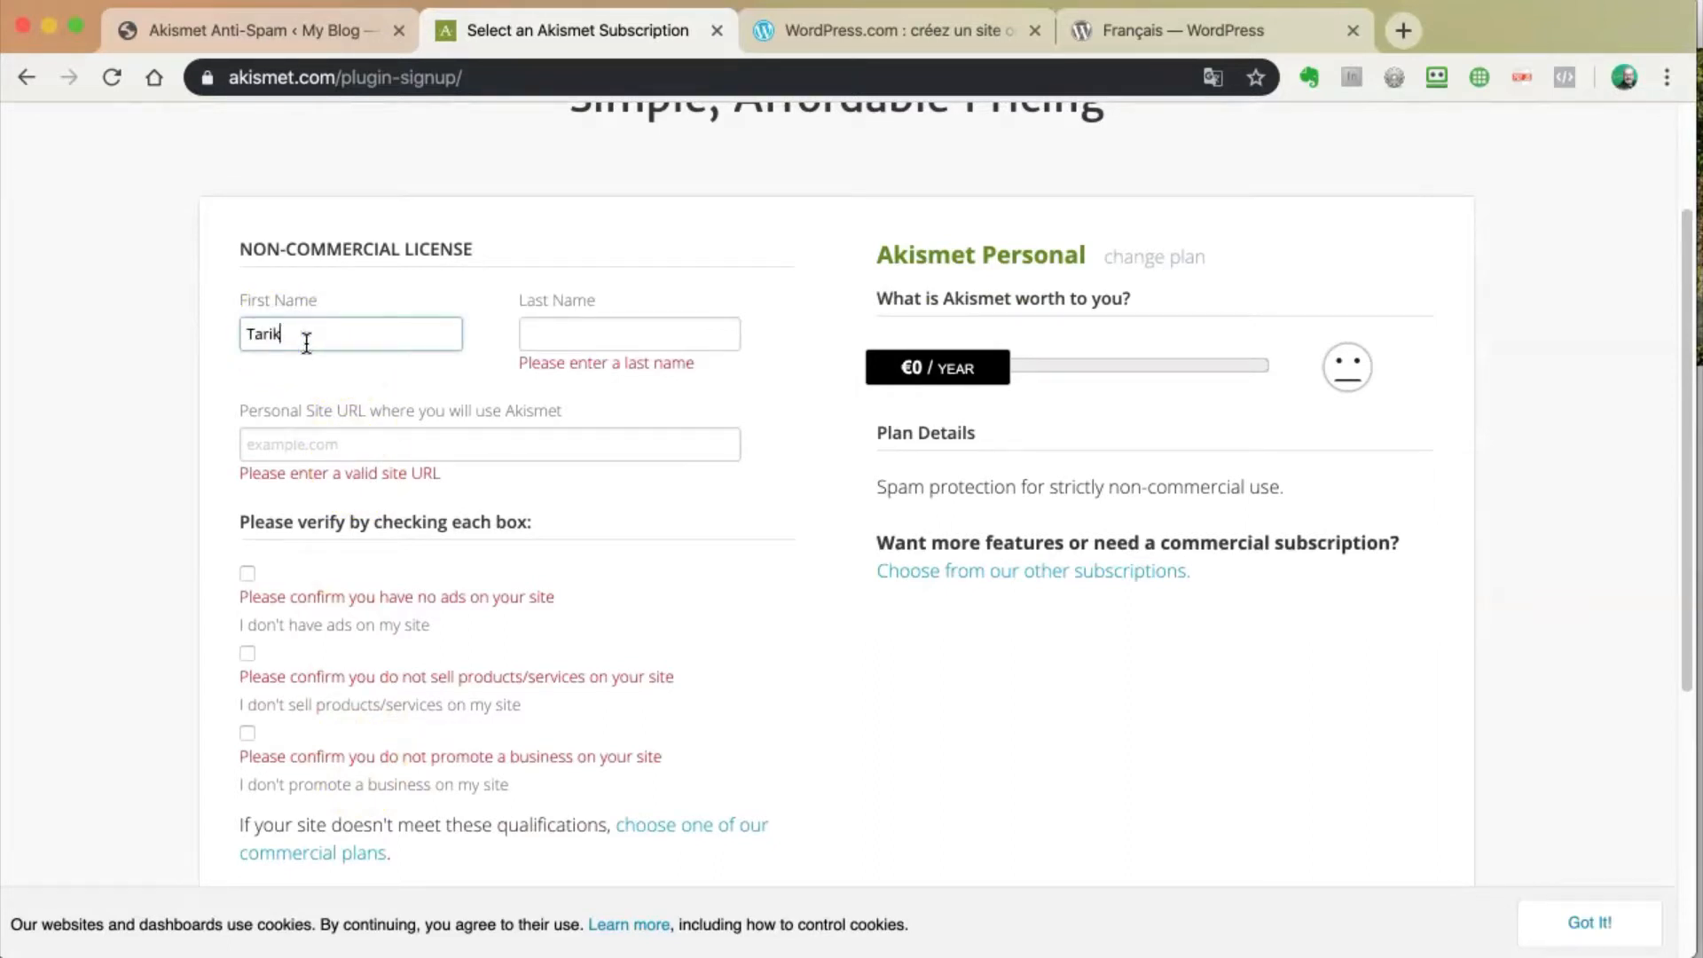
key(Tab)
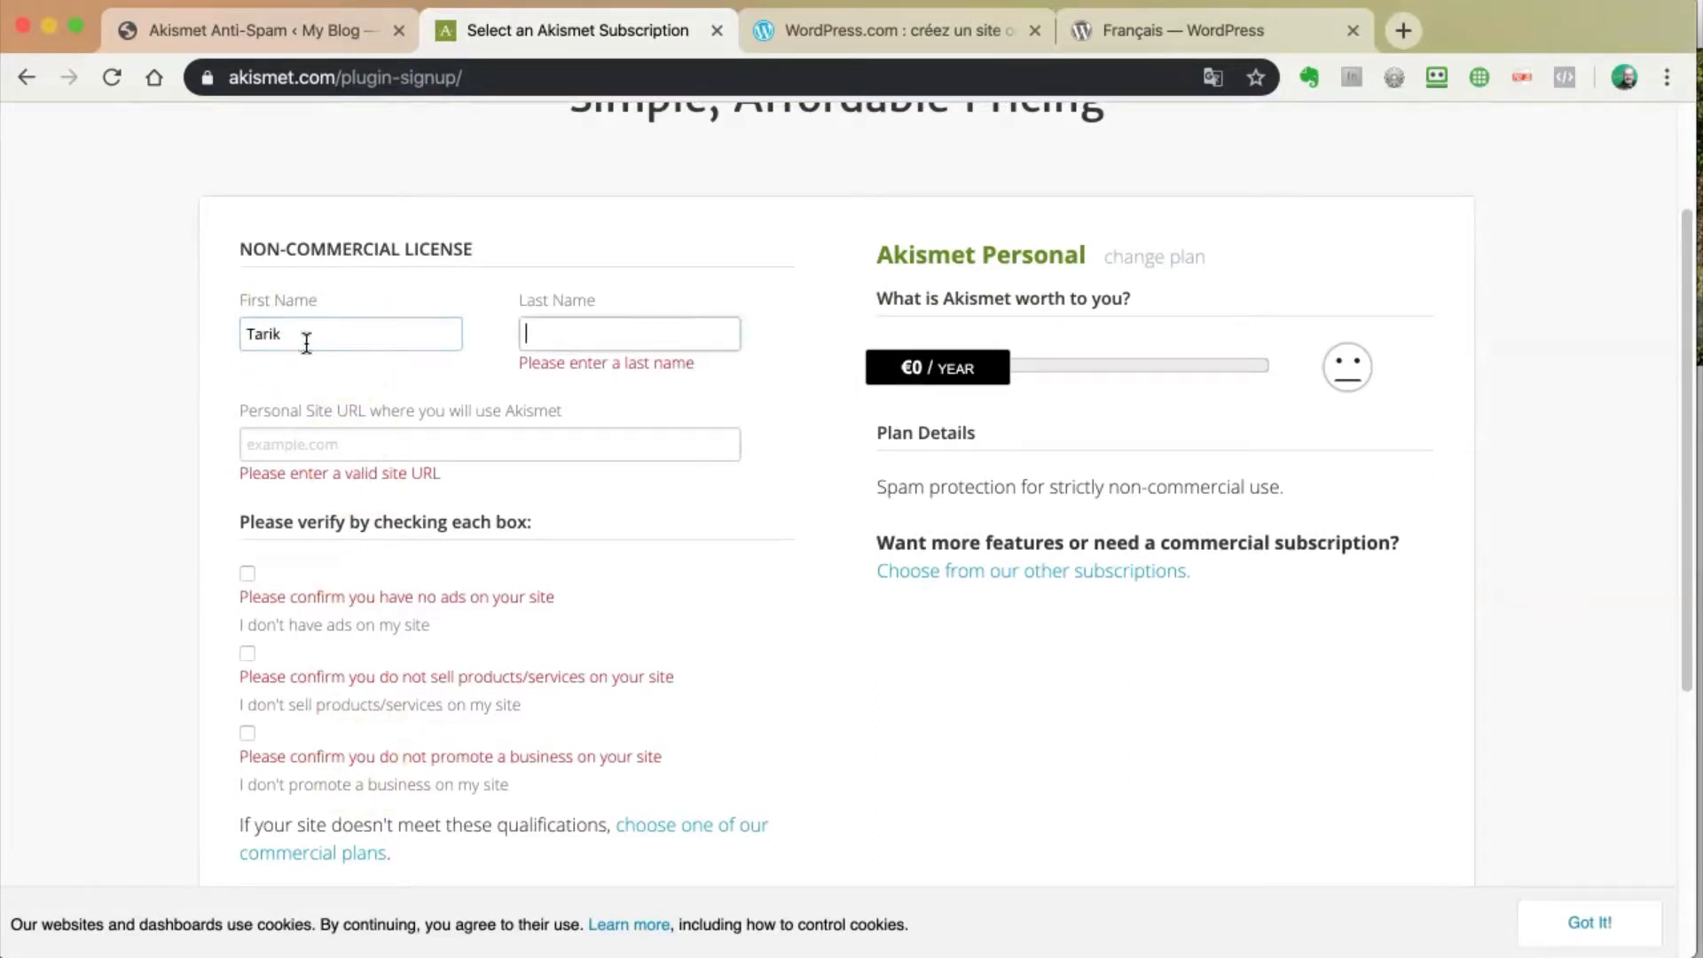
text(HANNANE)
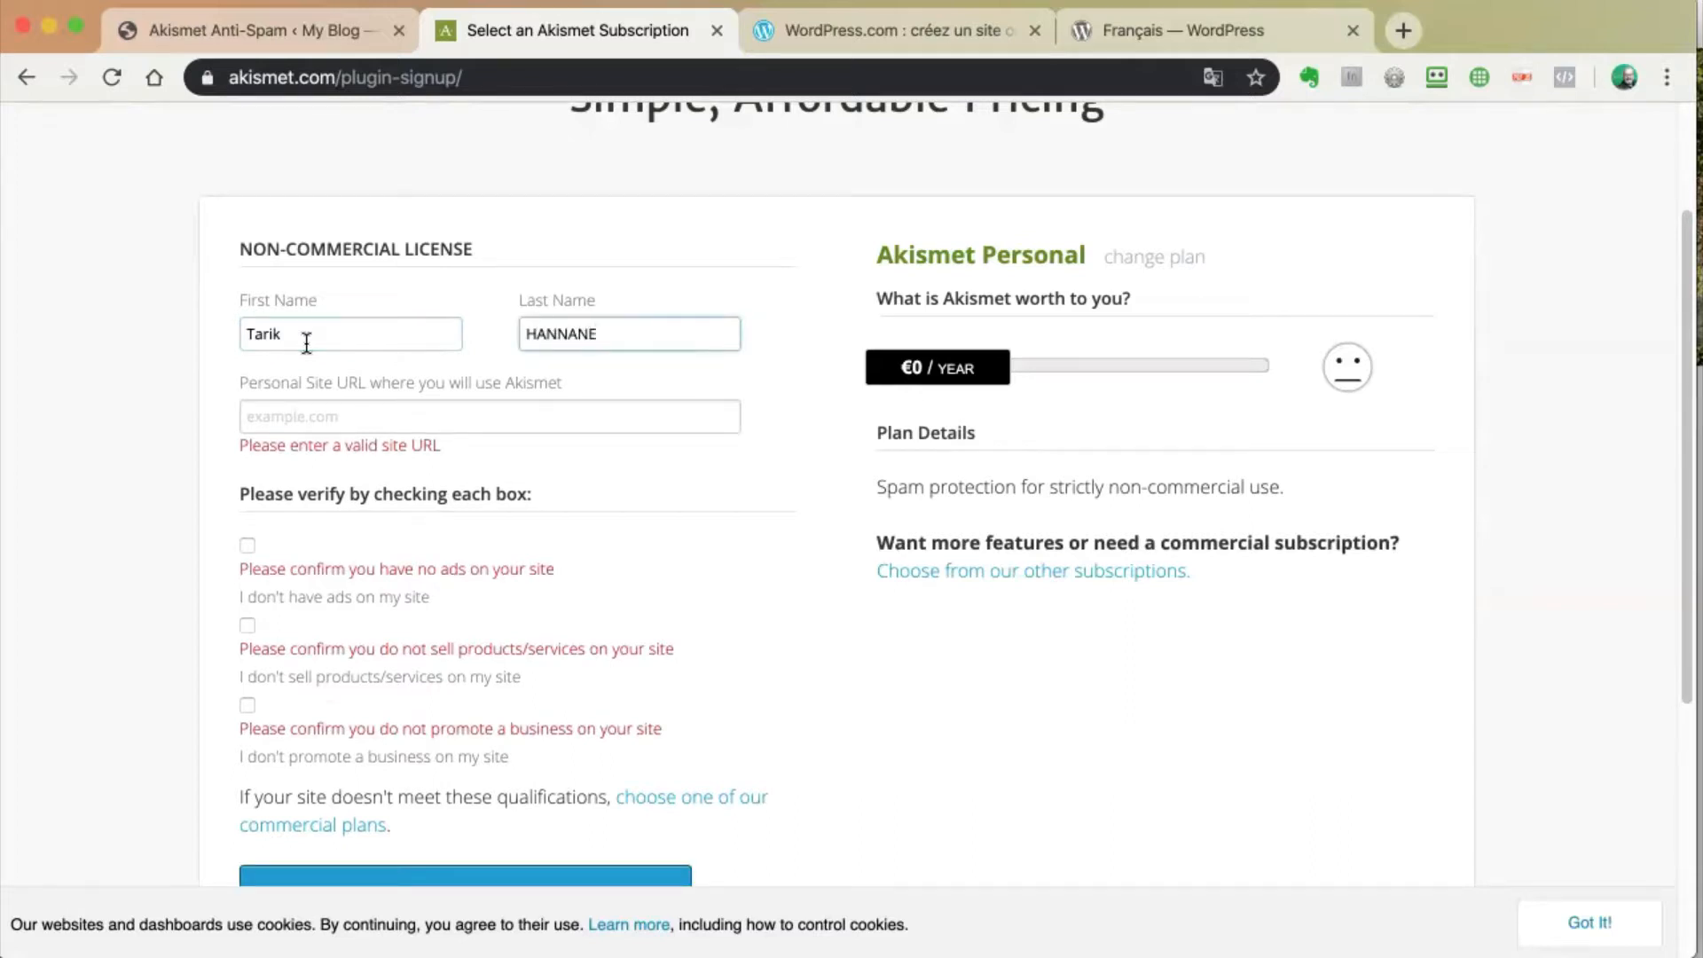
key(Tab)
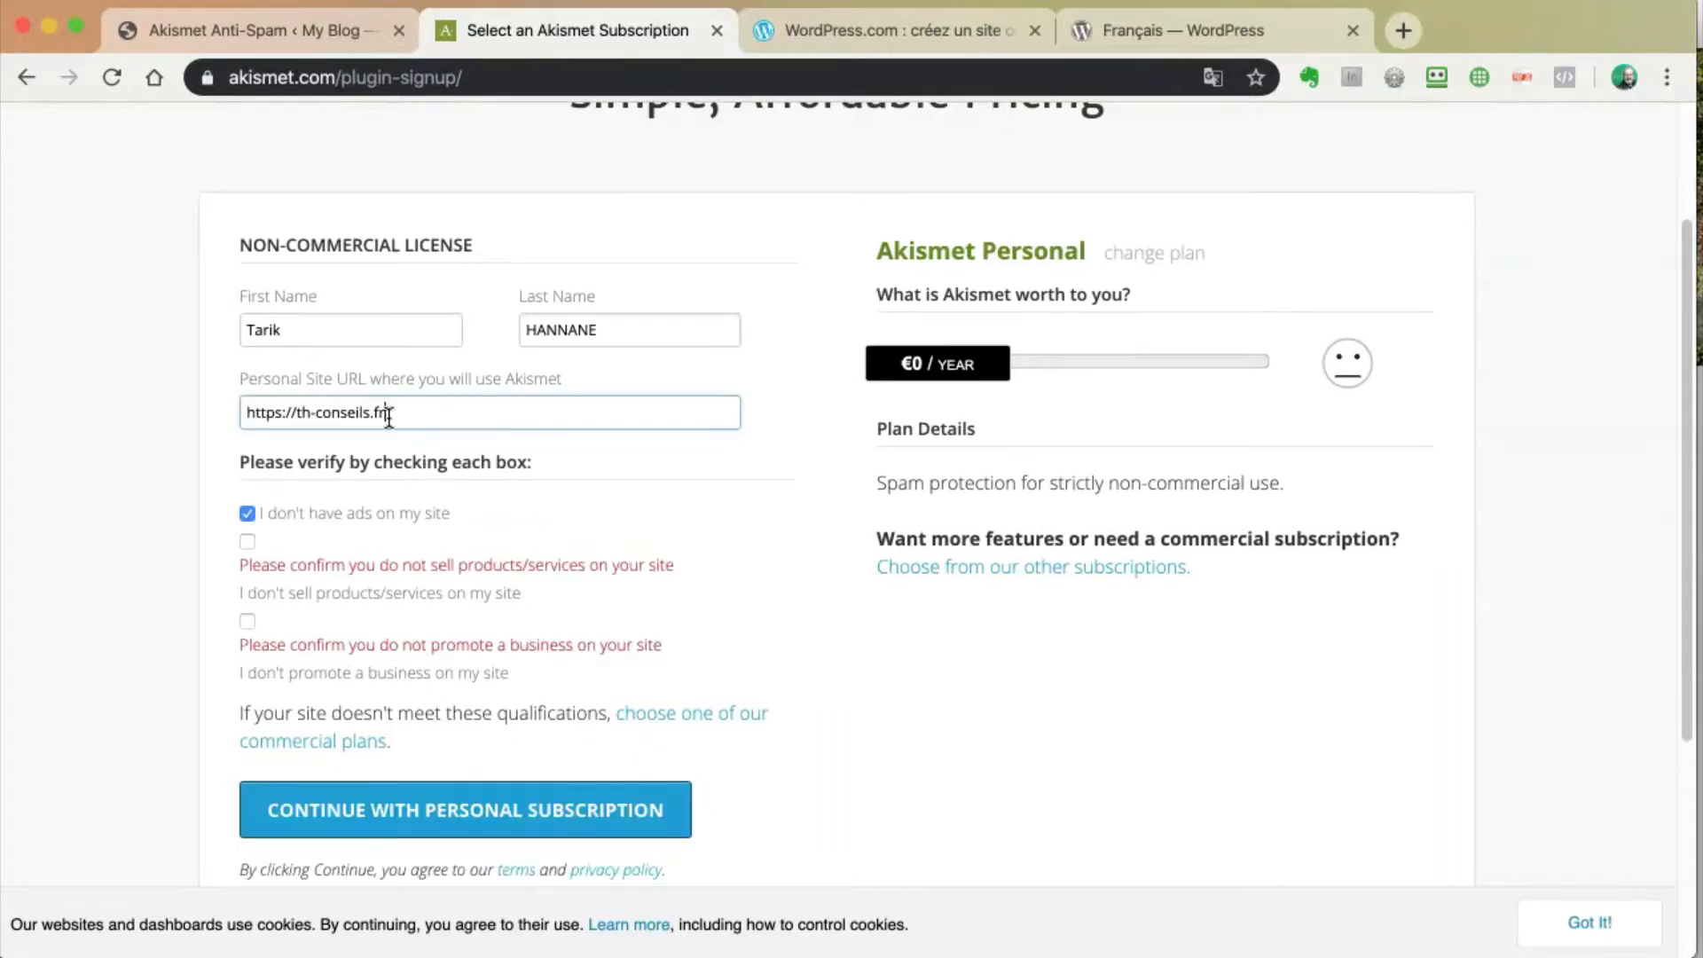
Step: Replace the th-conseils.fr domain in the site URL with the owner's personal-name .fr domain
click(248, 541)
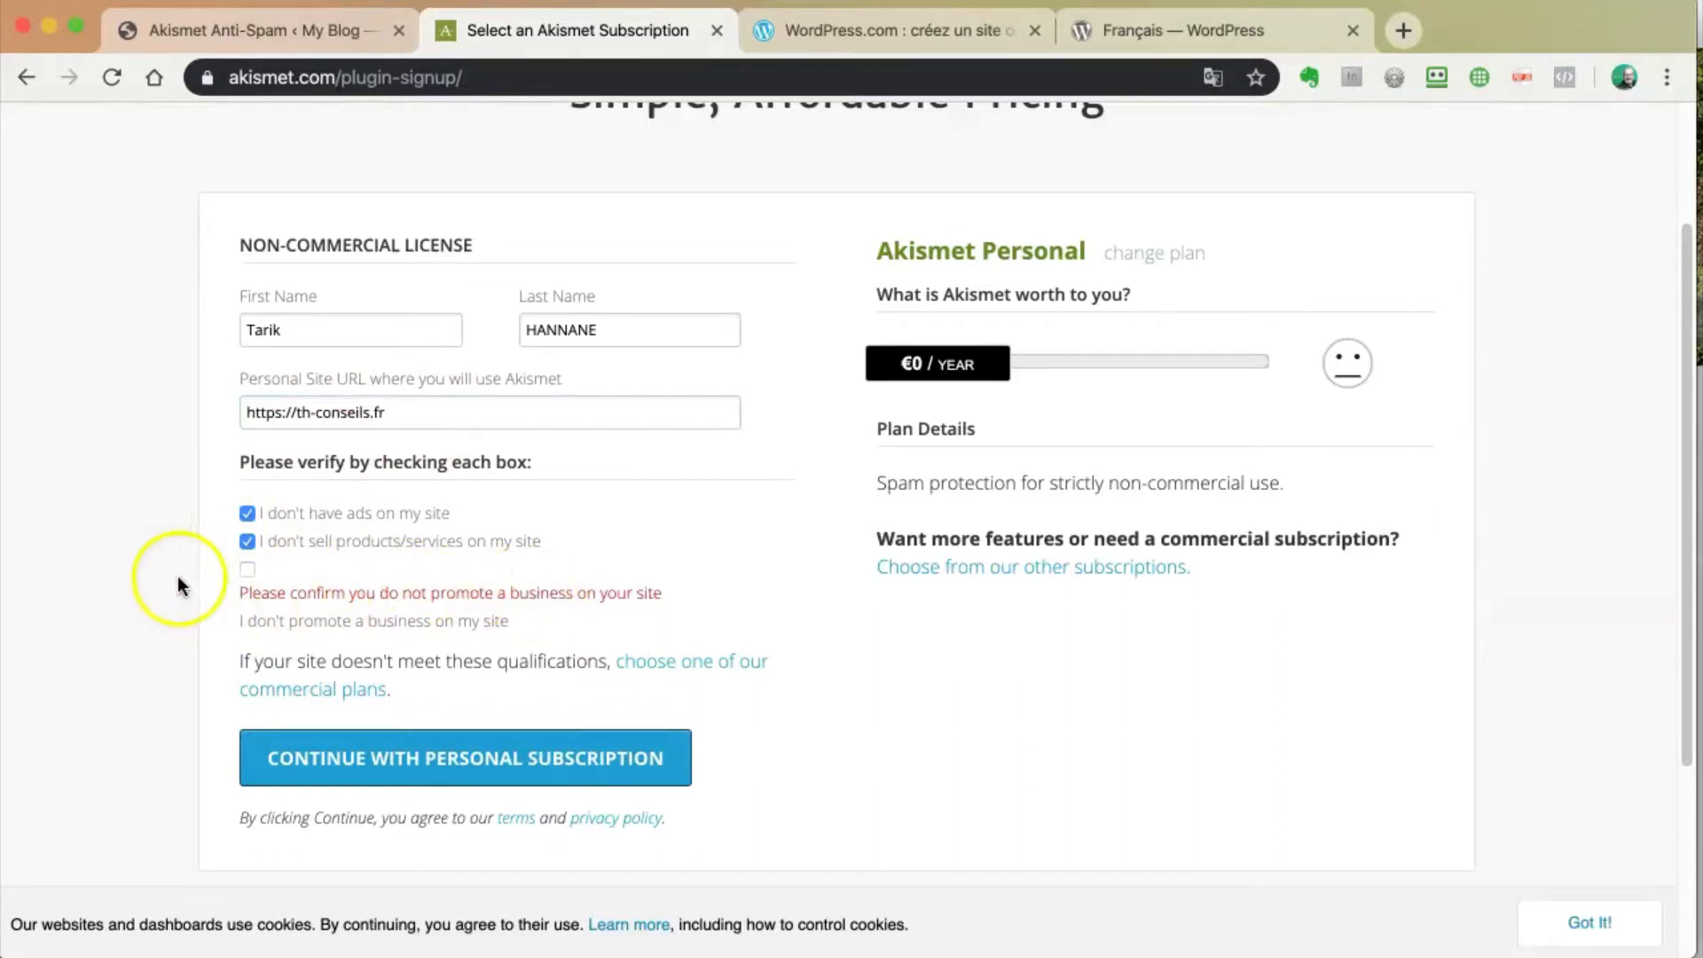
click(247, 541)
click(396, 413)
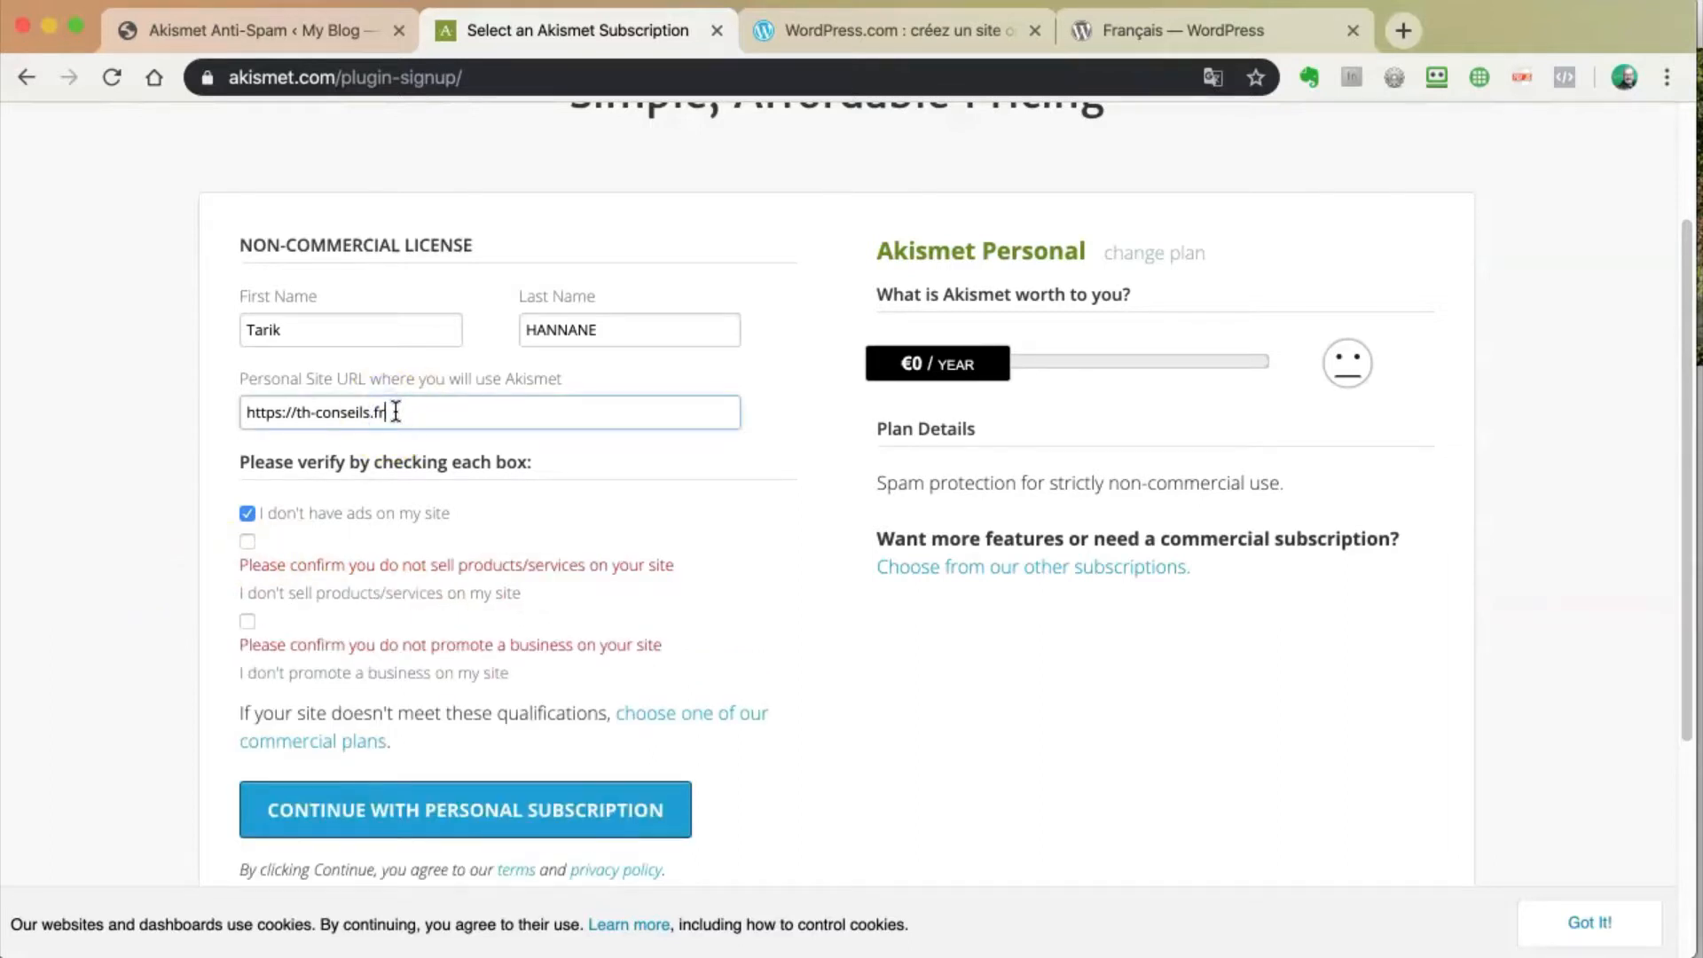
drag(395, 413, 316, 413)
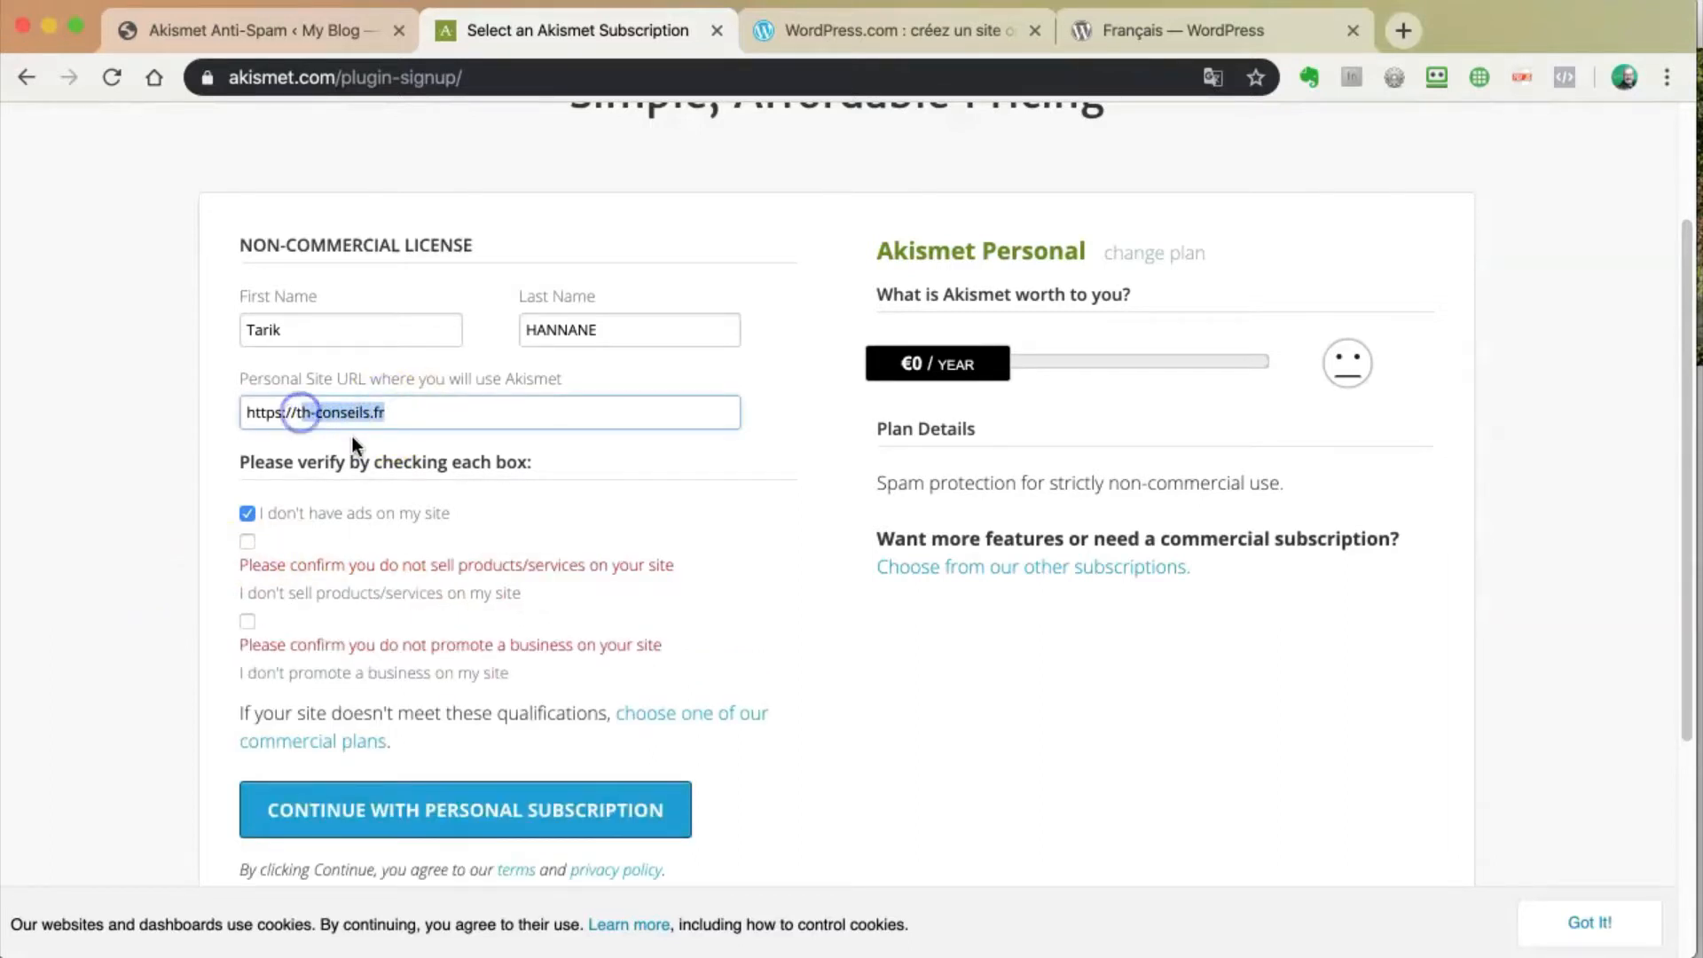
text(tari-hannane.fr)
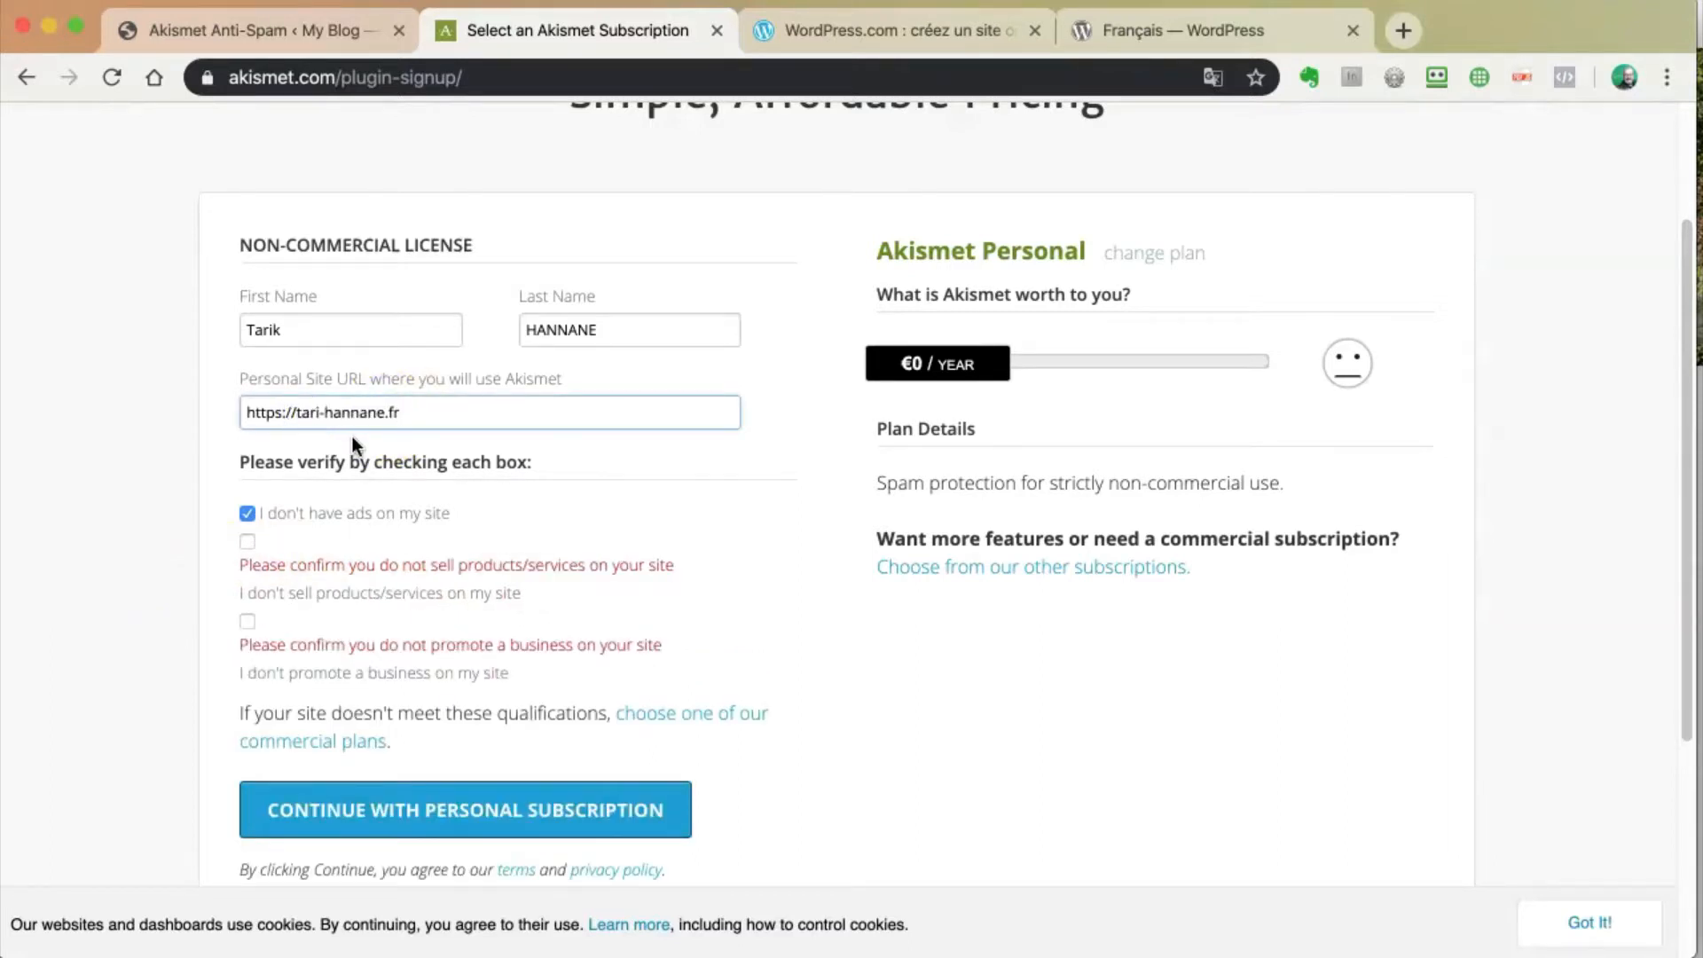
Step: Confirm that the site sells no products or services and promotes no business
click(245, 541)
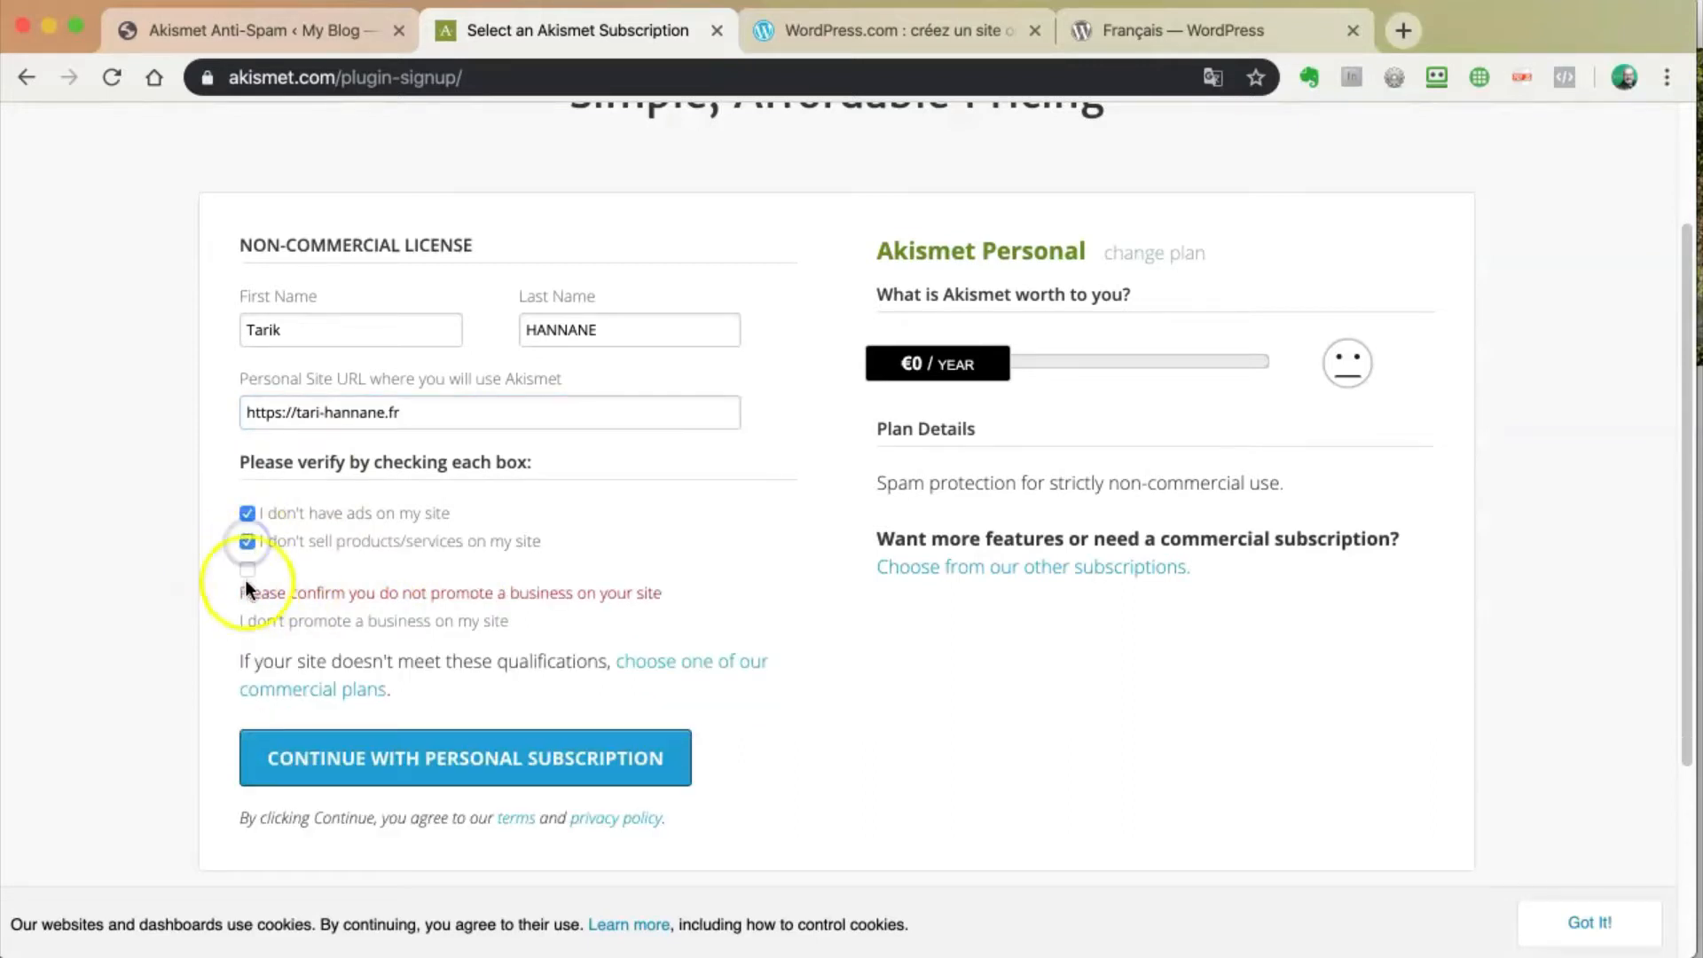
click(248, 569)
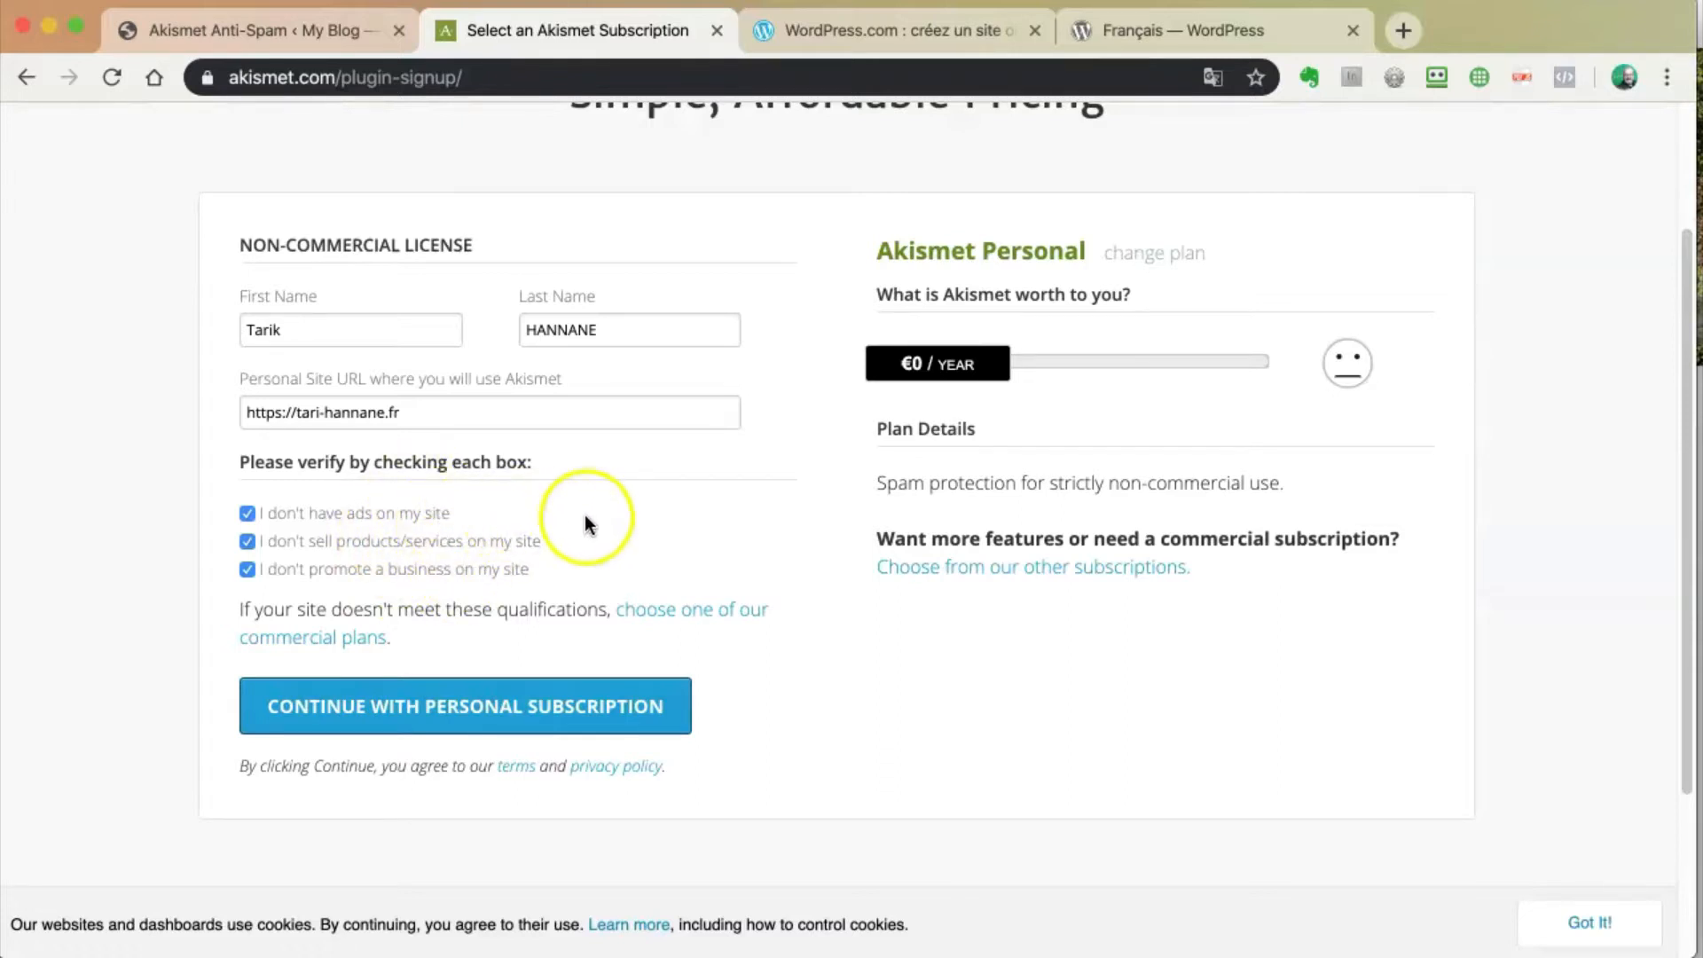
scroll(581, 520, up, 2)
scroll(585, 525, down, 2)
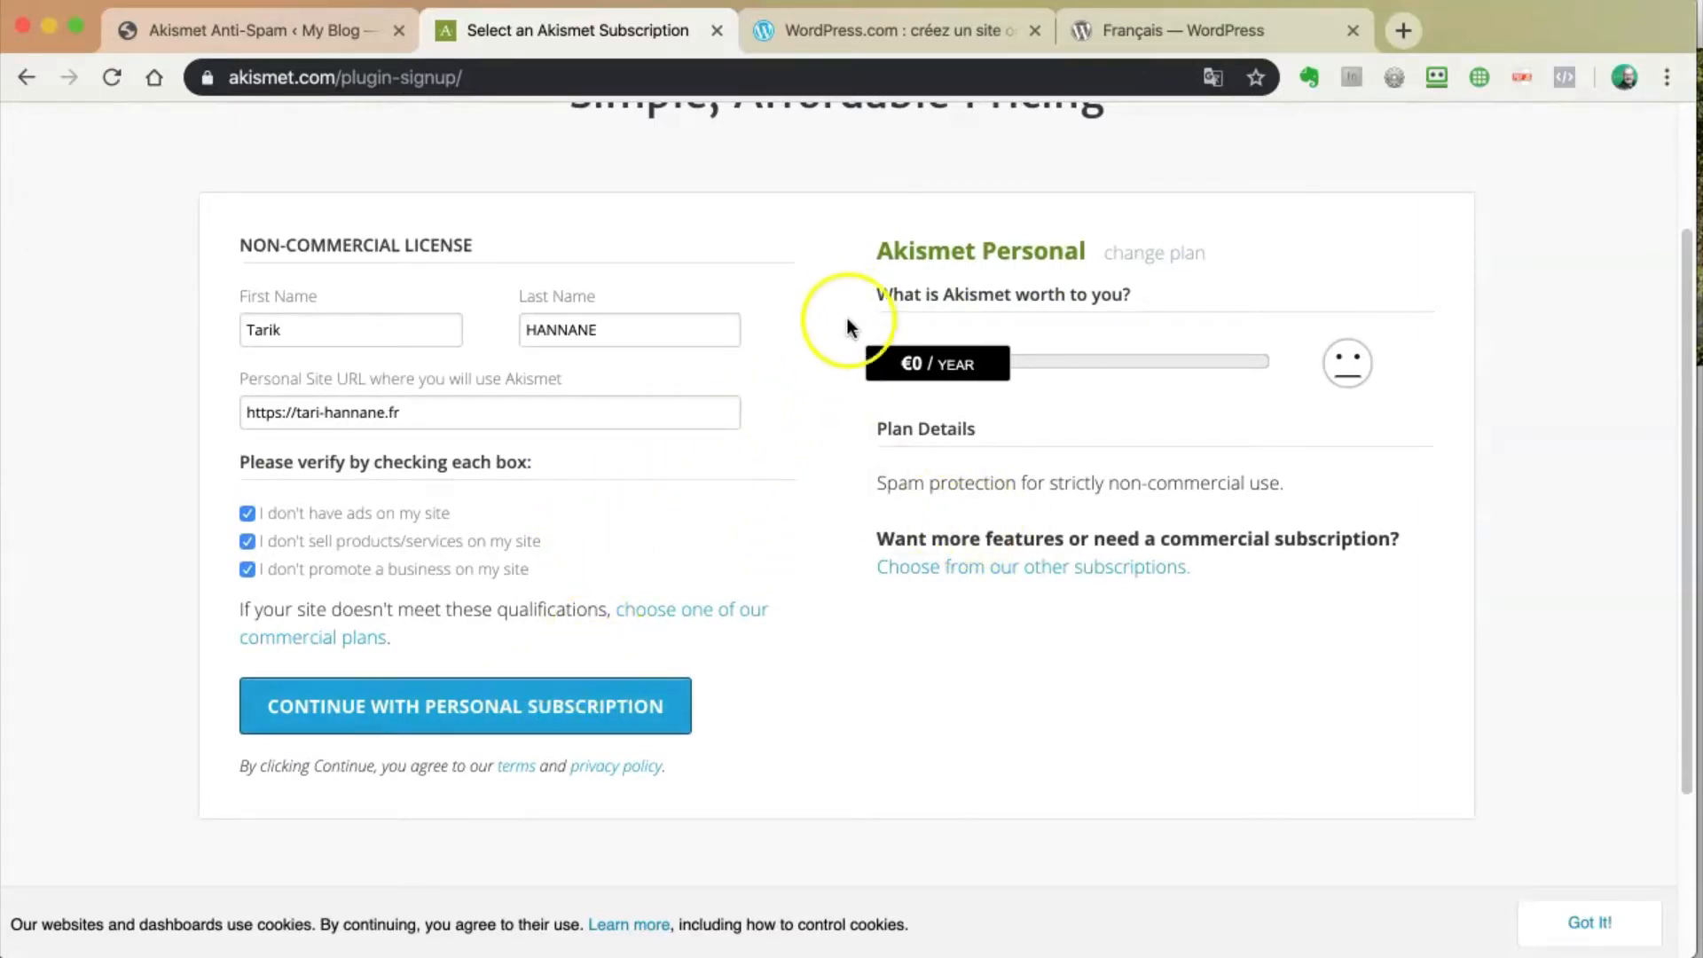
Step: Insert the missing "k" in the site URL's domain and continue with the personal subscription
click(321, 415)
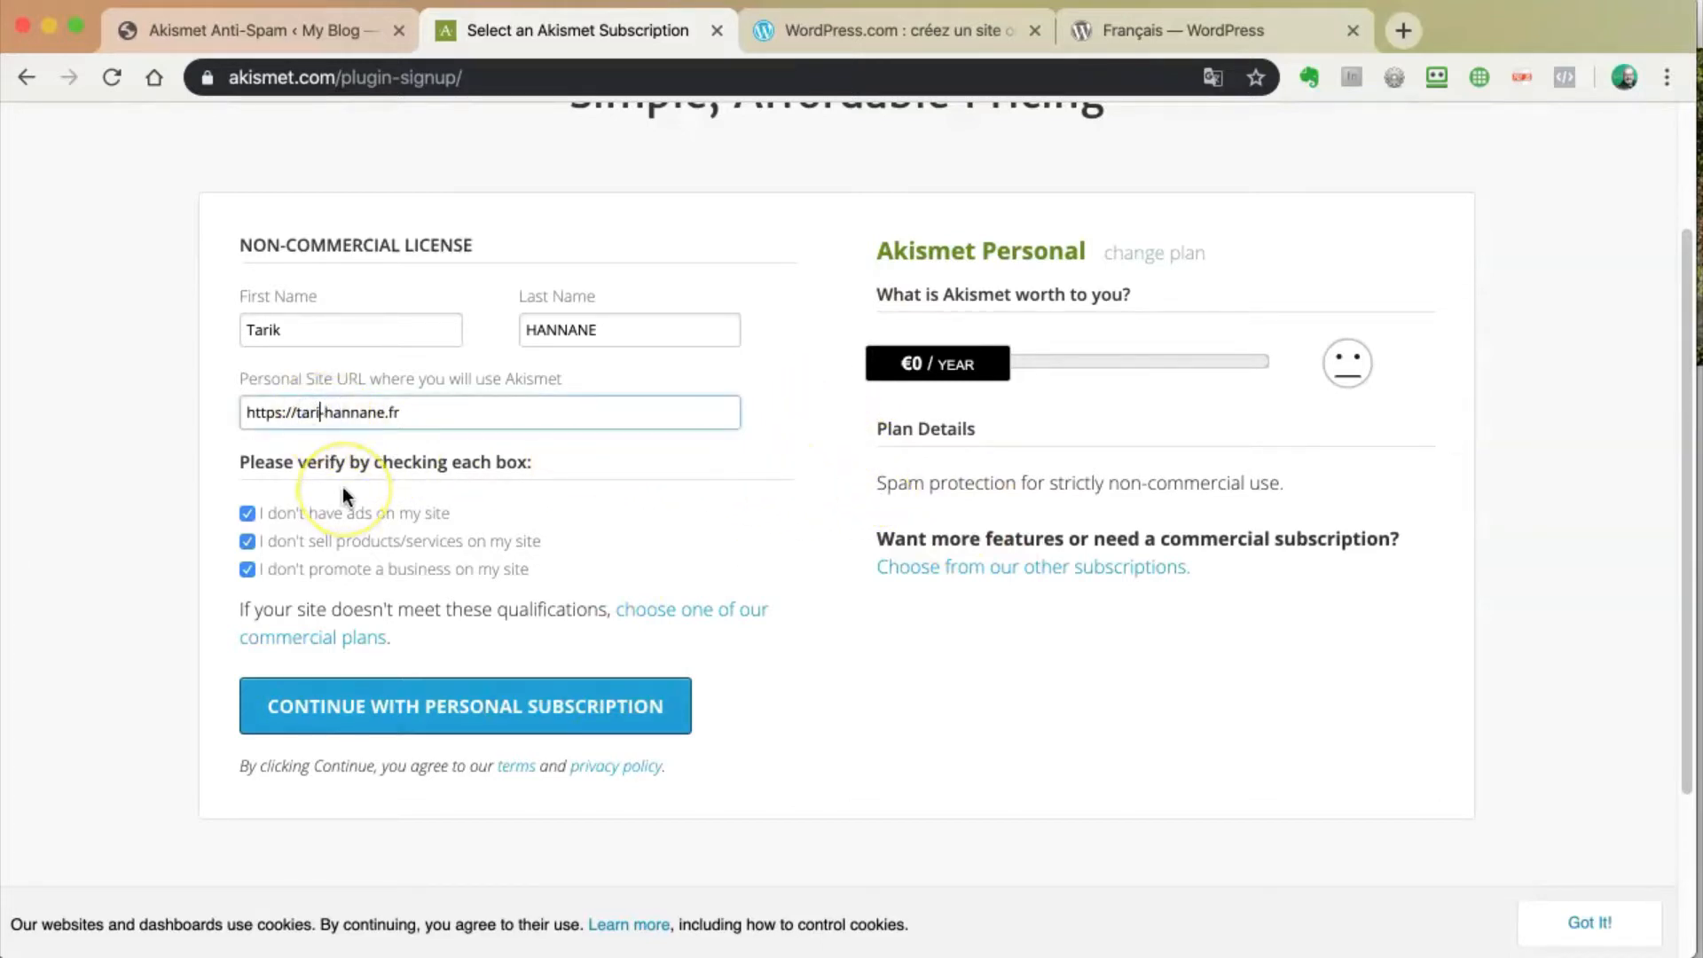
text(k)
click(824, 737)
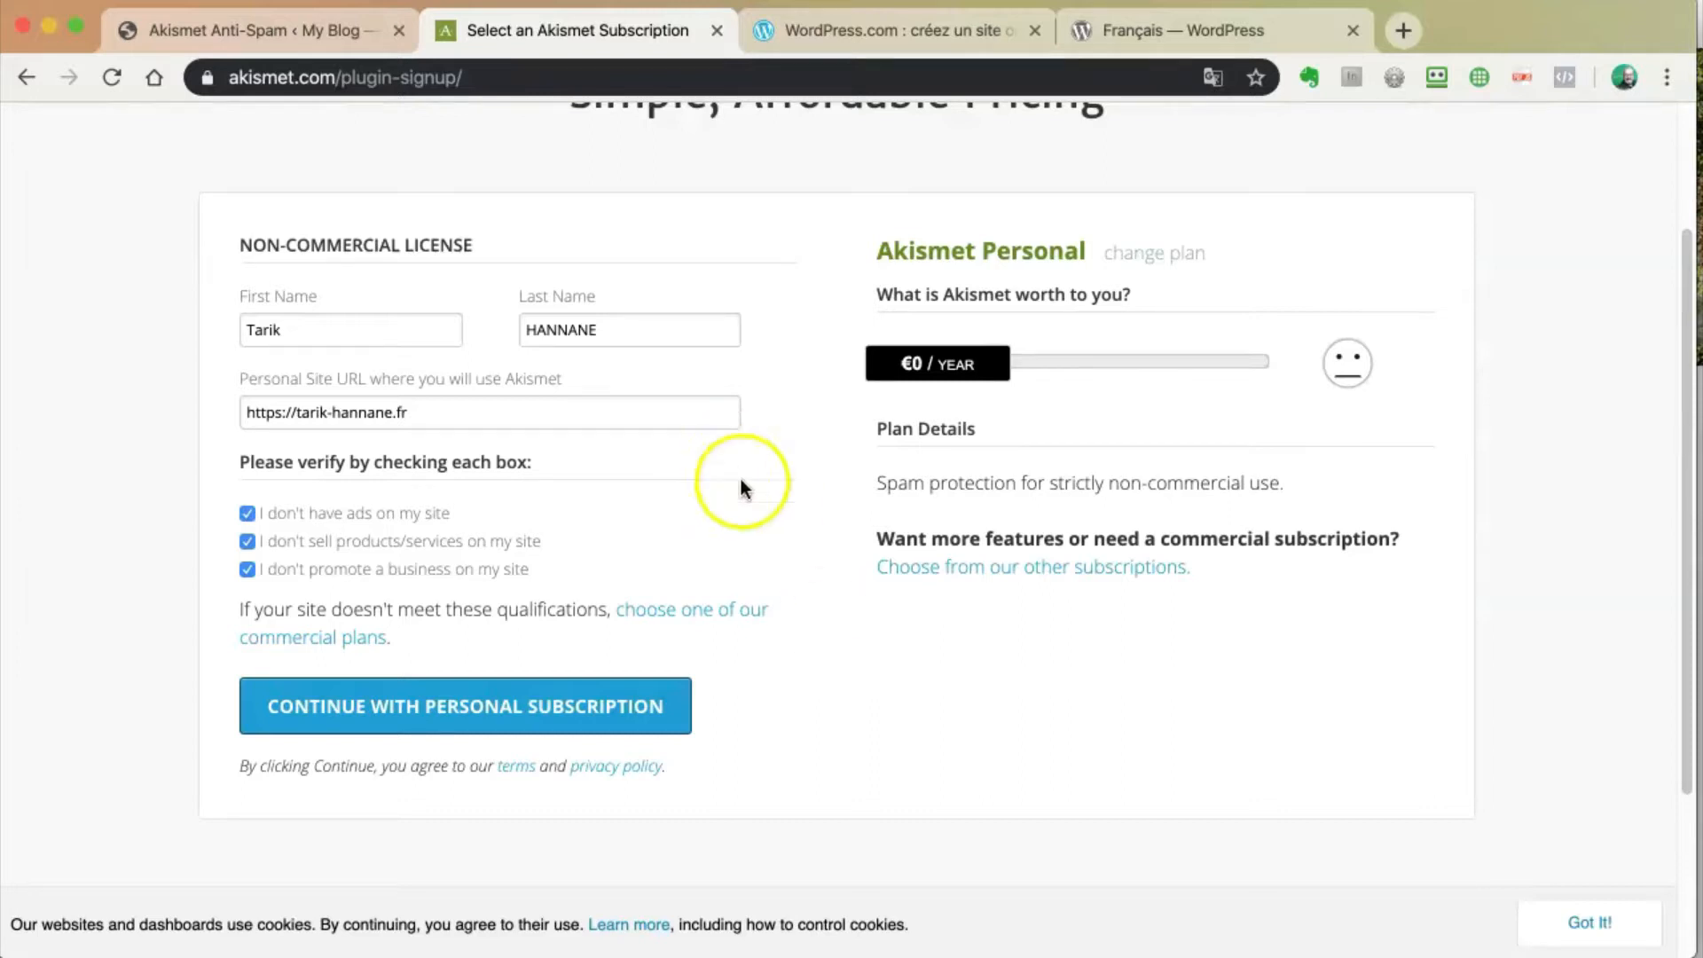
click(496, 718)
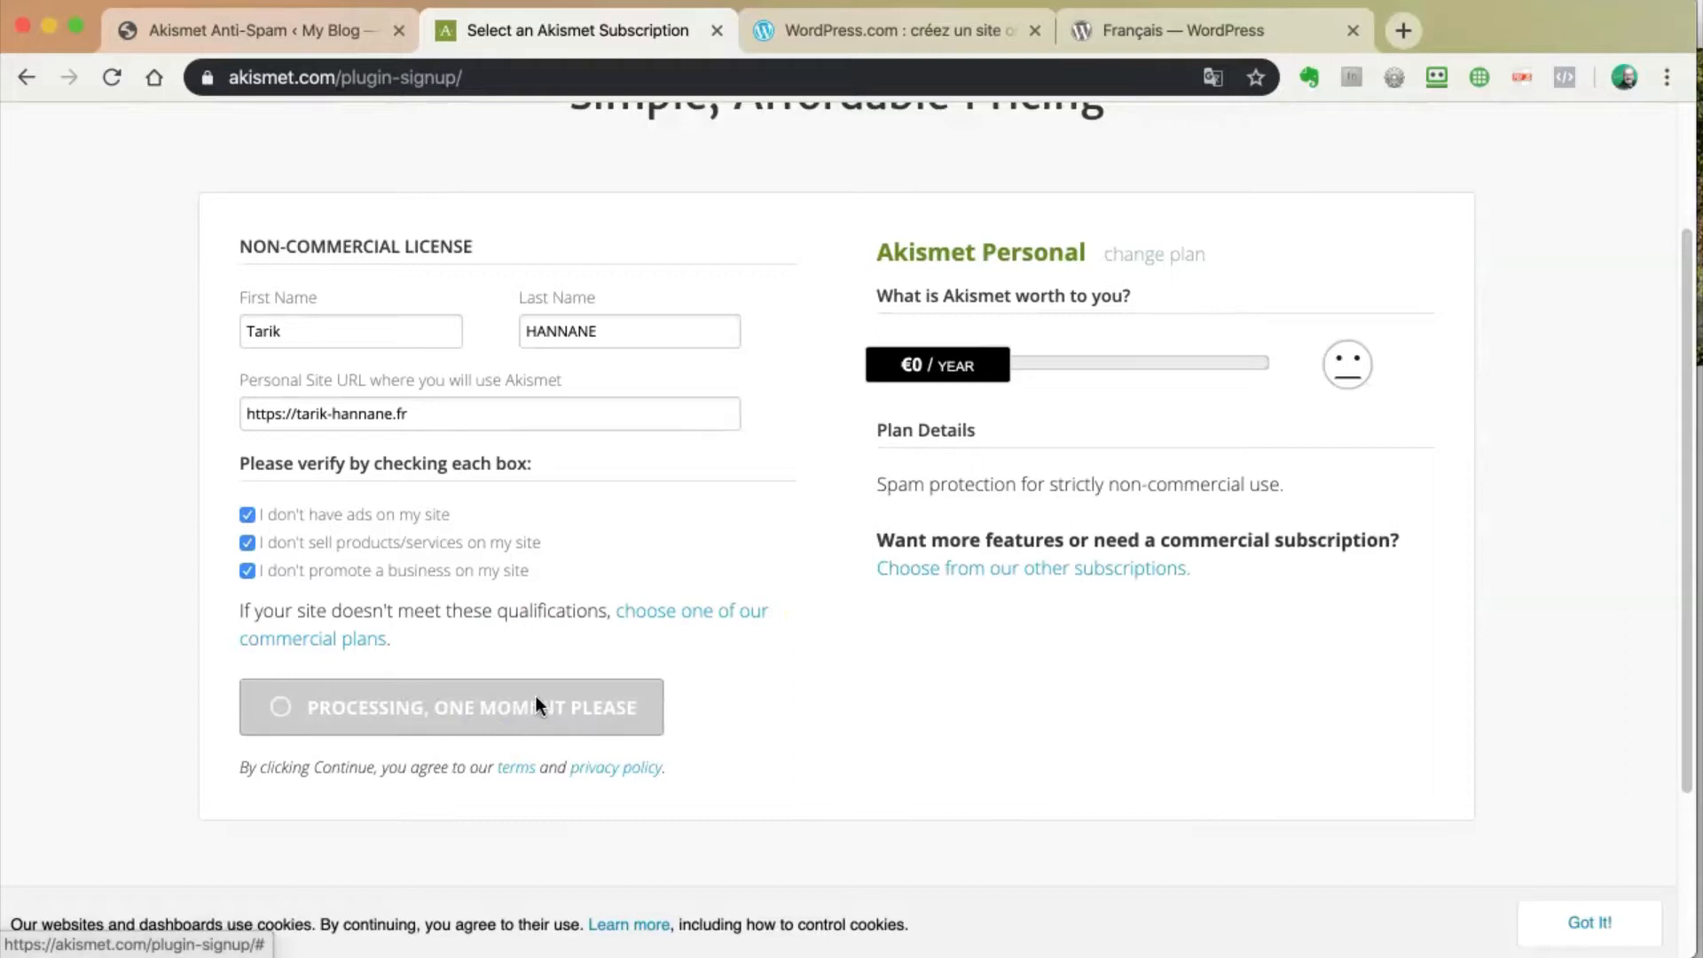
click(898, 373)
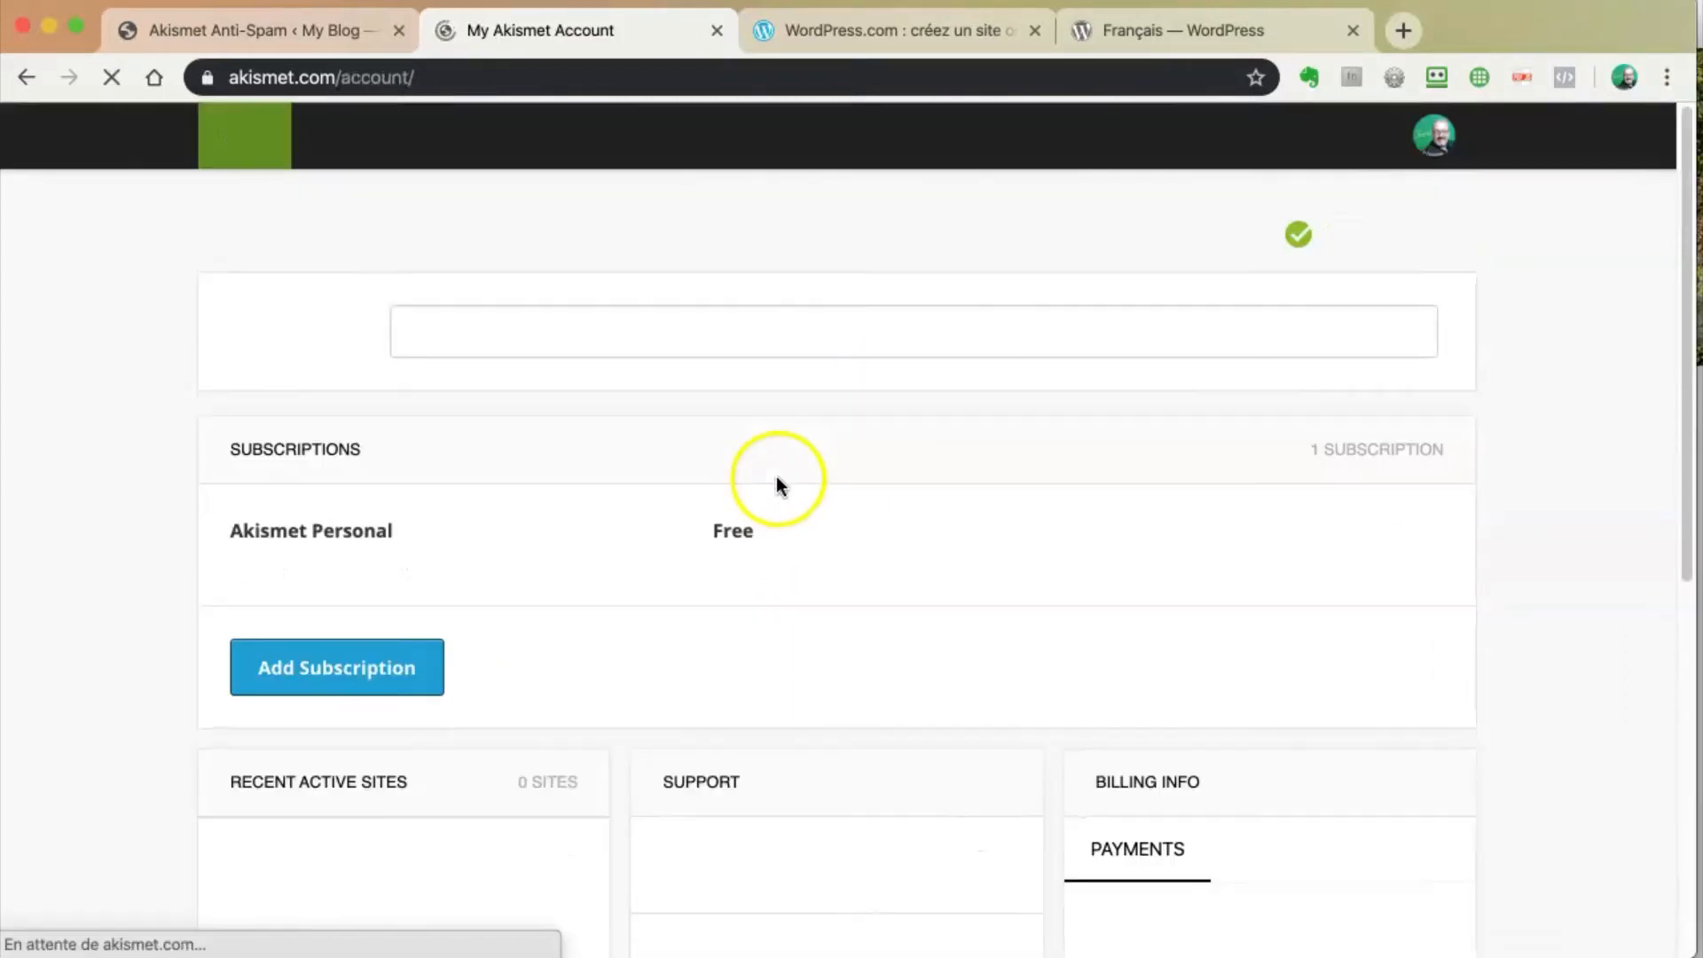
Step: Copy the Akismet API key from the account overview
double_click(466, 333)
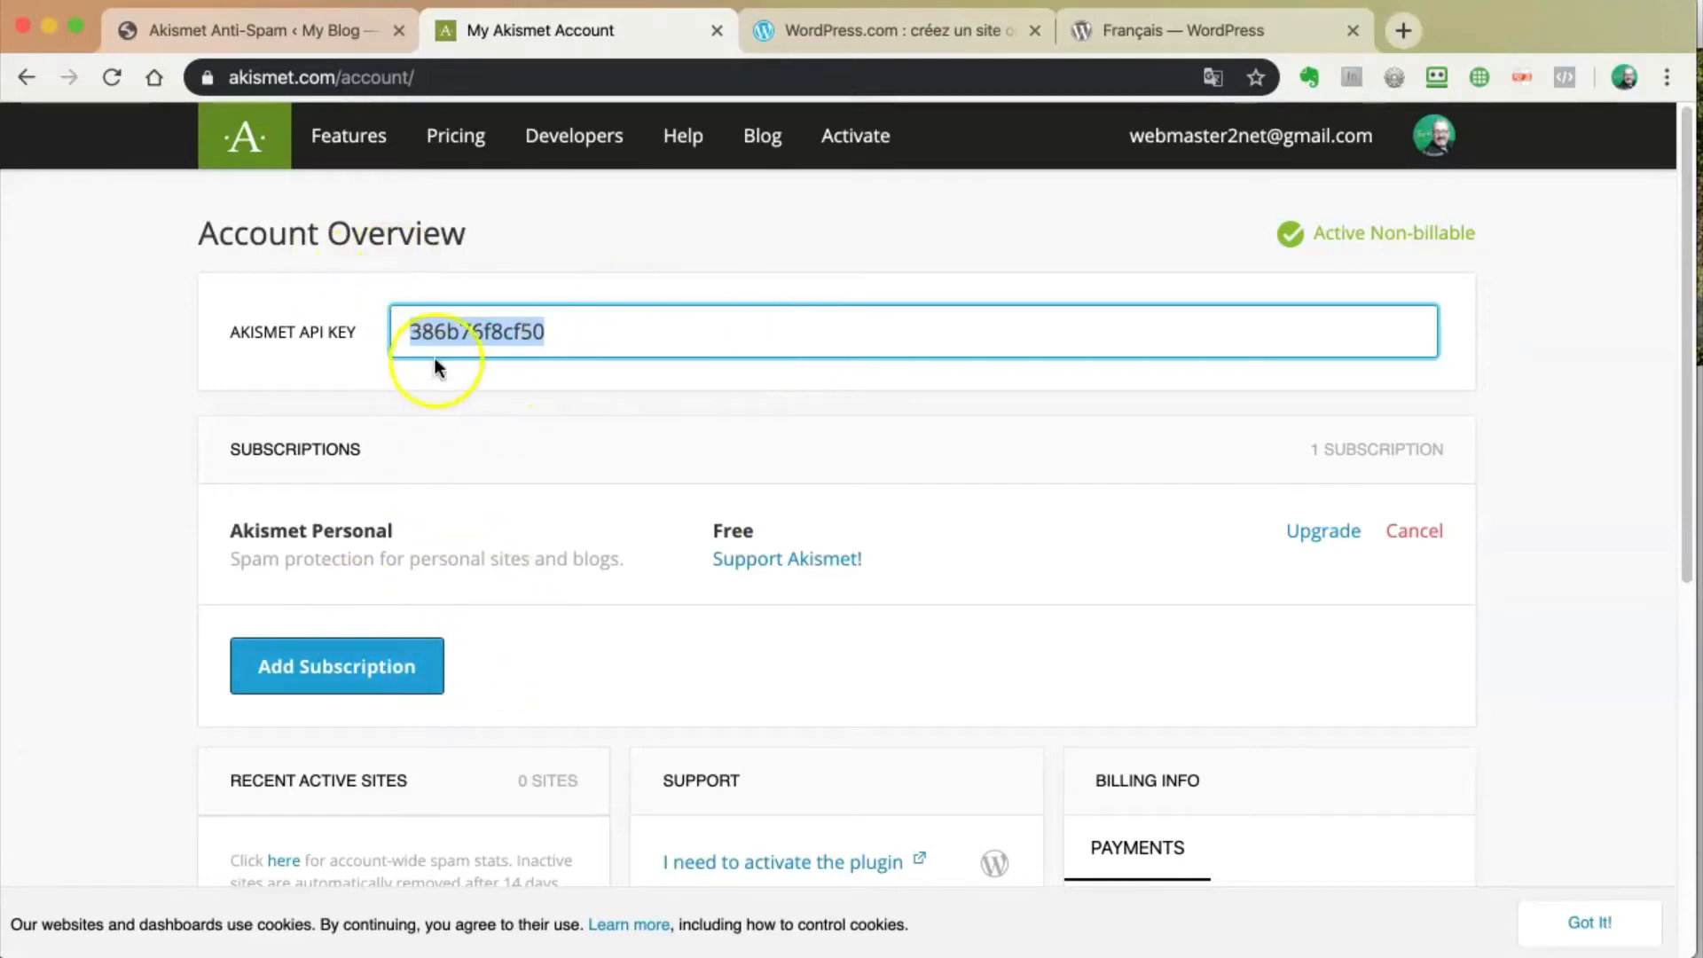
right_click(429, 331)
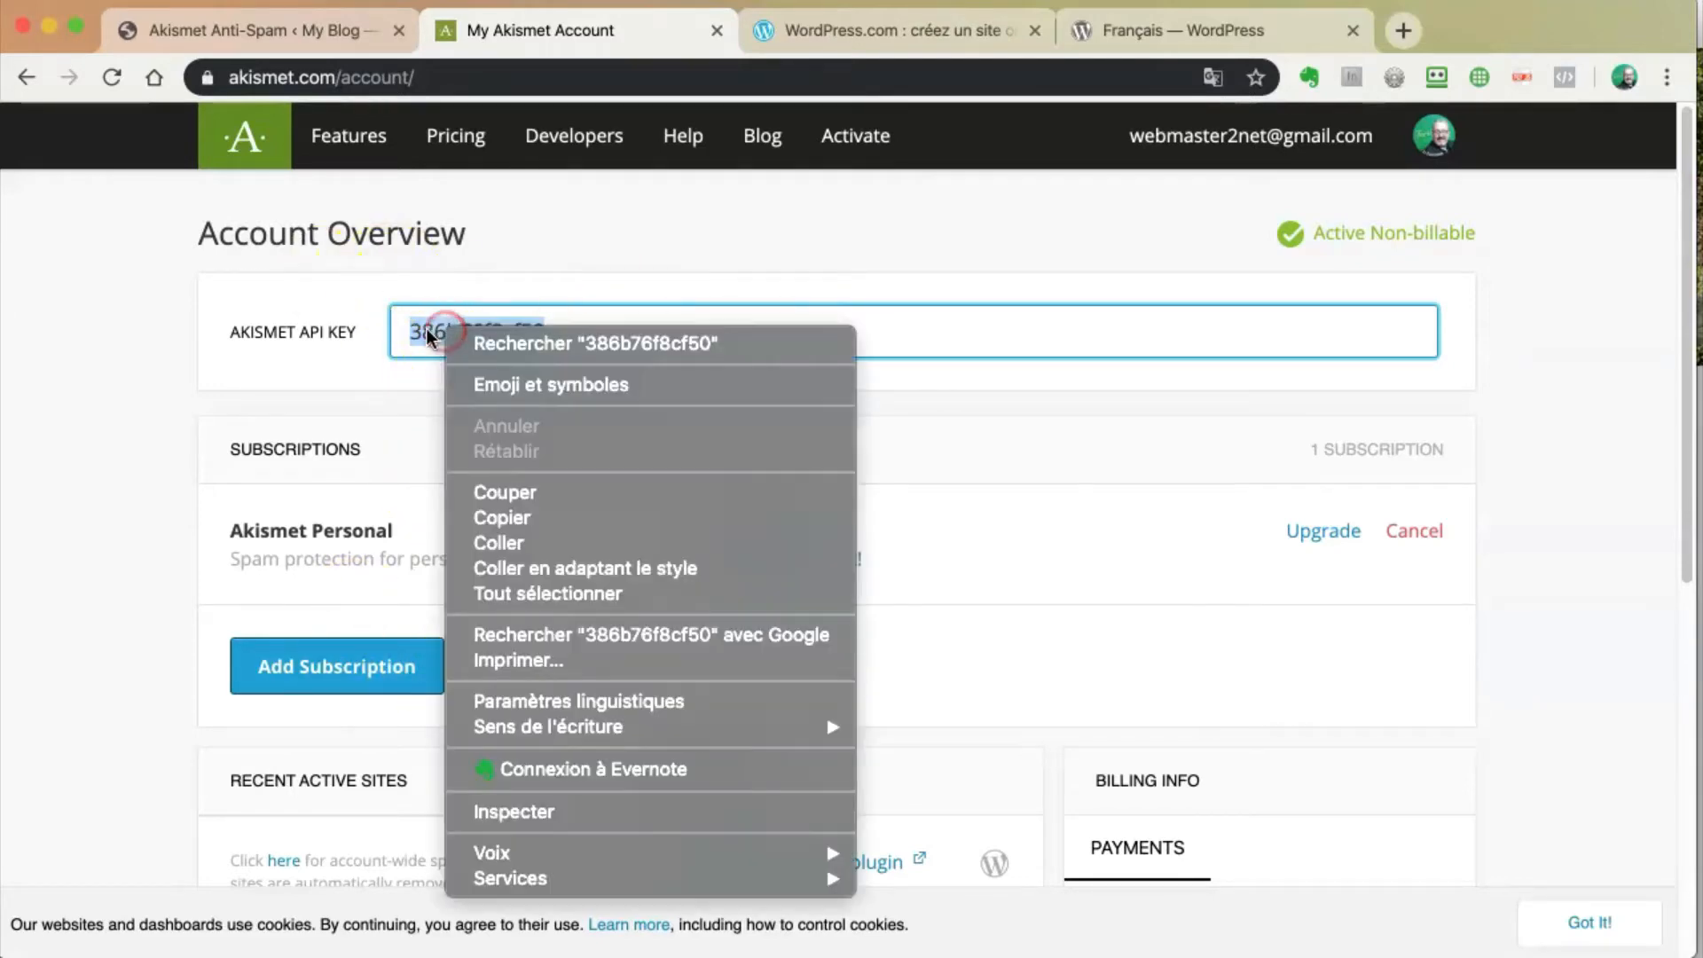
click(496, 518)
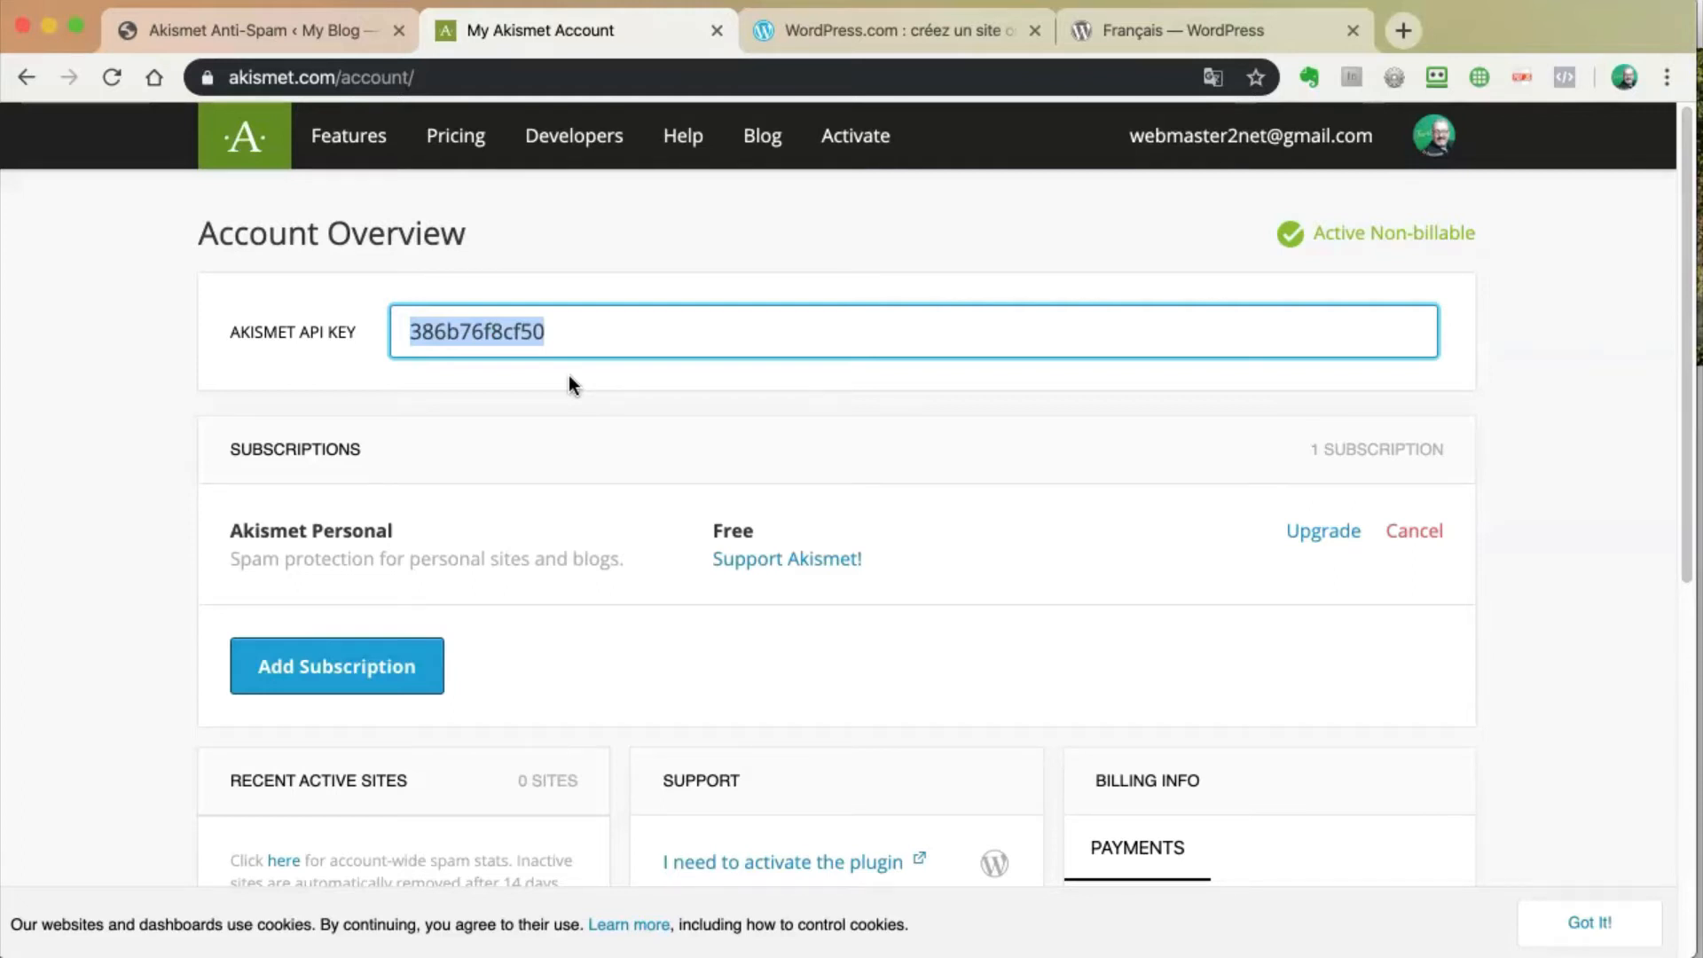
Step: Paste the copied API key into the WordPress site's Akismet setup page and connect with it
click(230, 29)
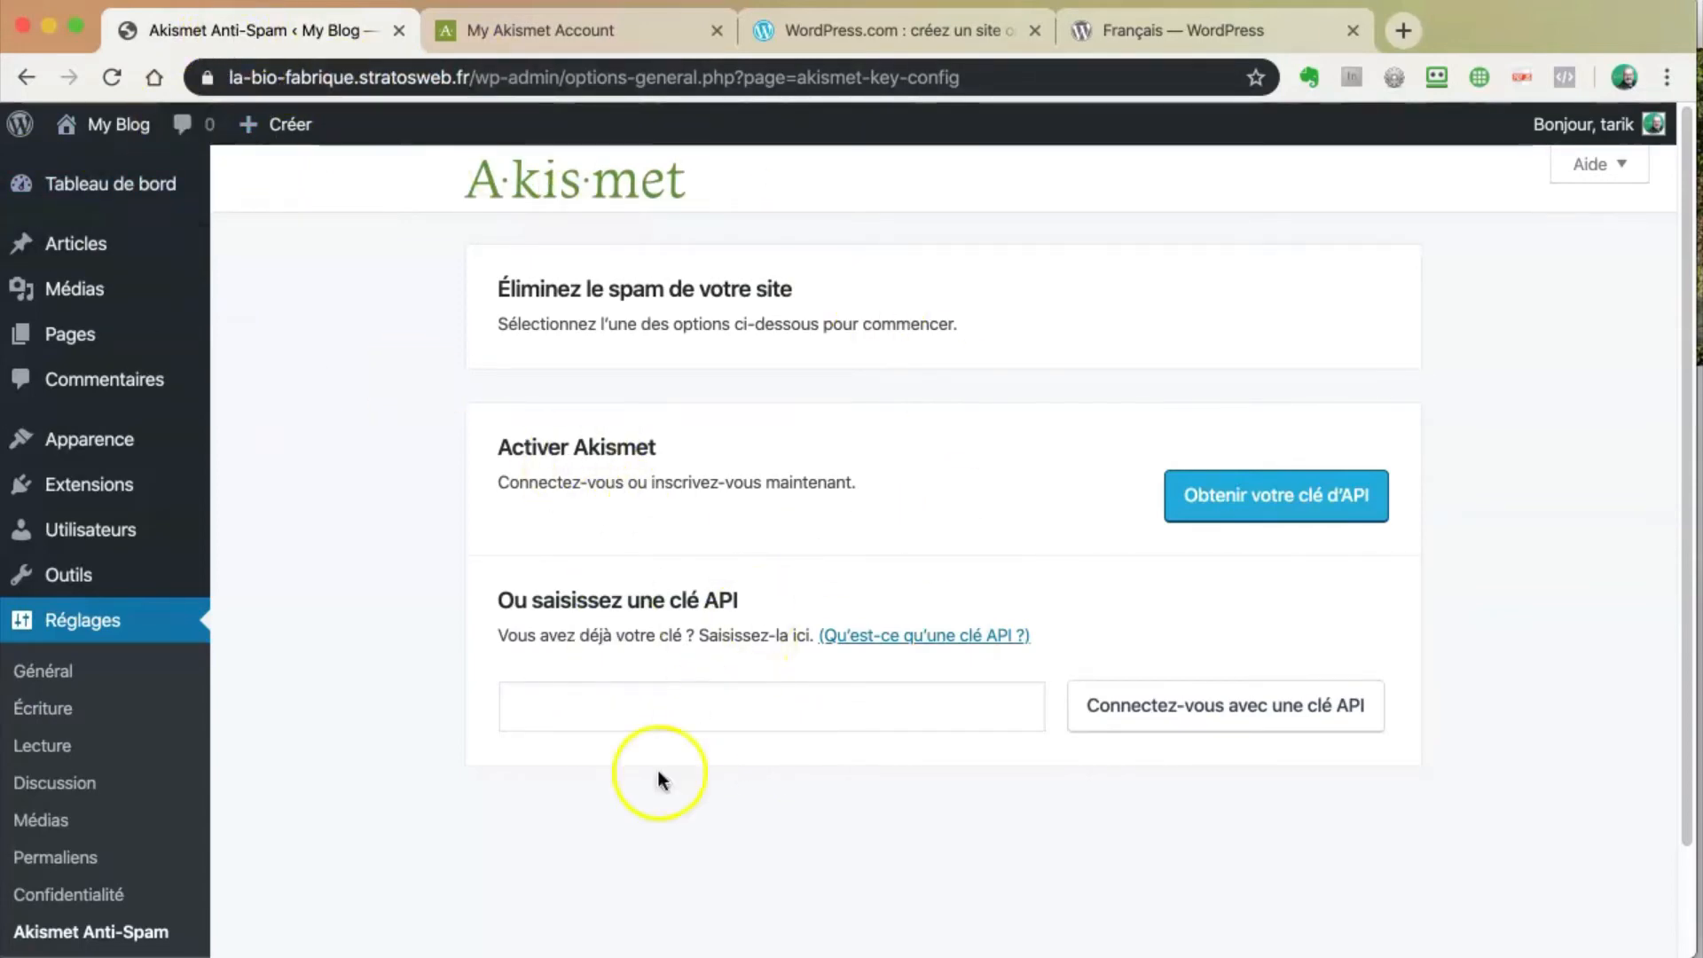
click(531, 712)
right_click(527, 710)
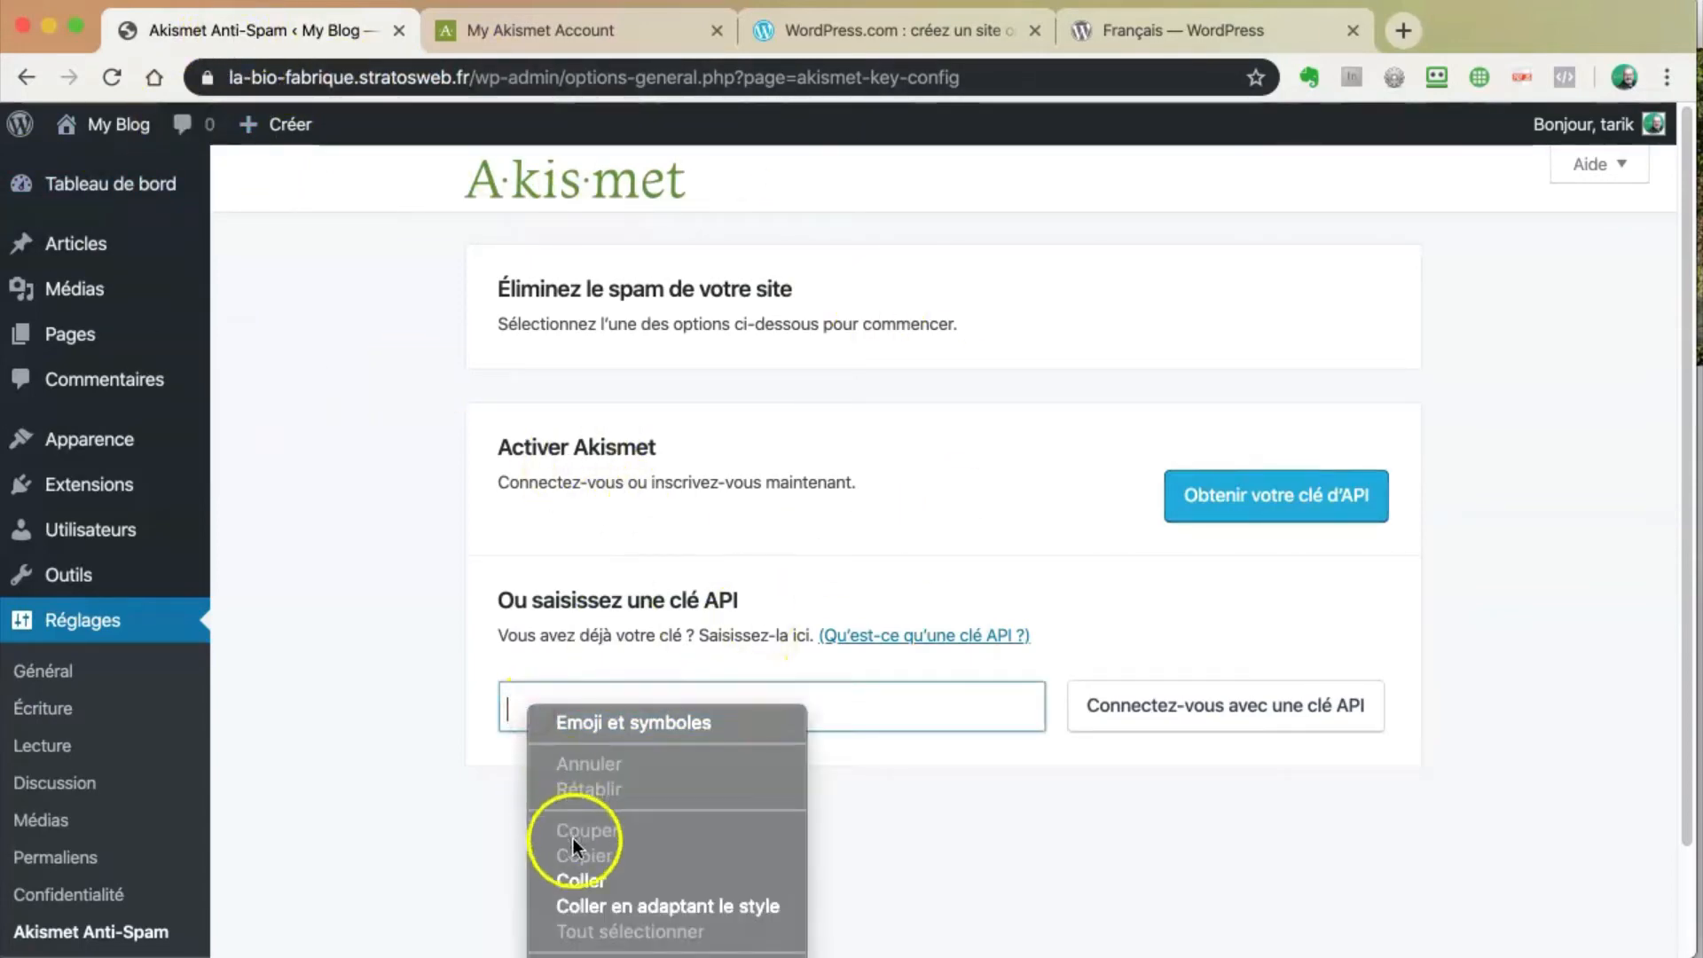
click(593, 881)
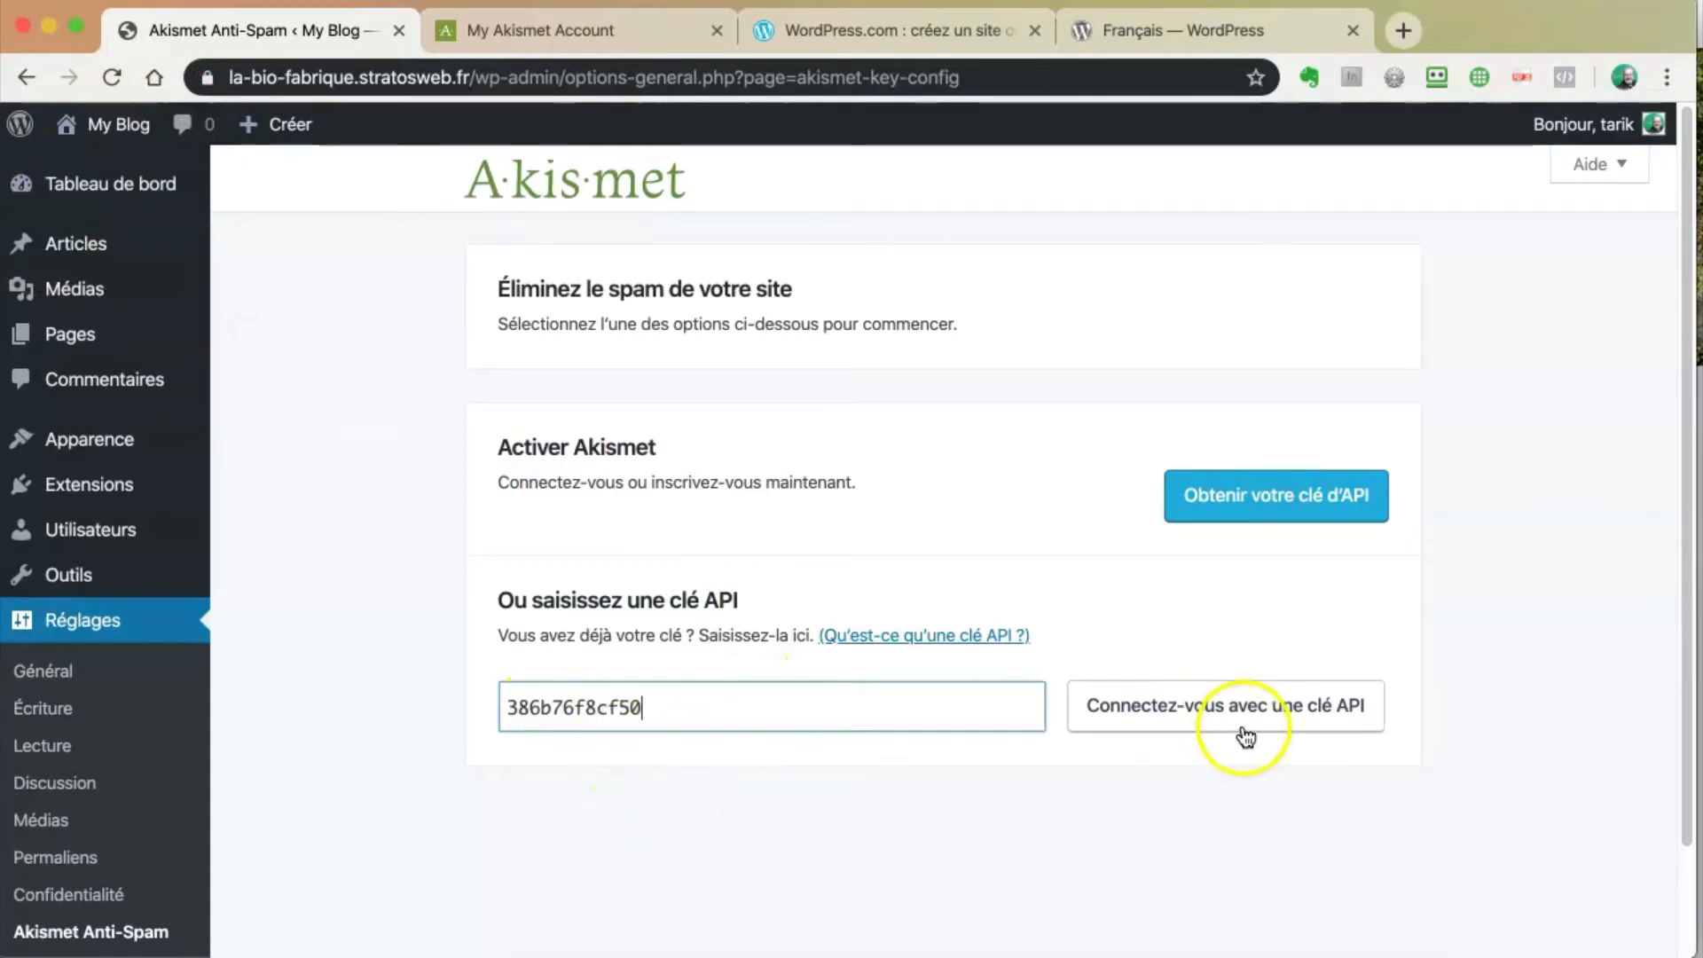
click(1223, 709)
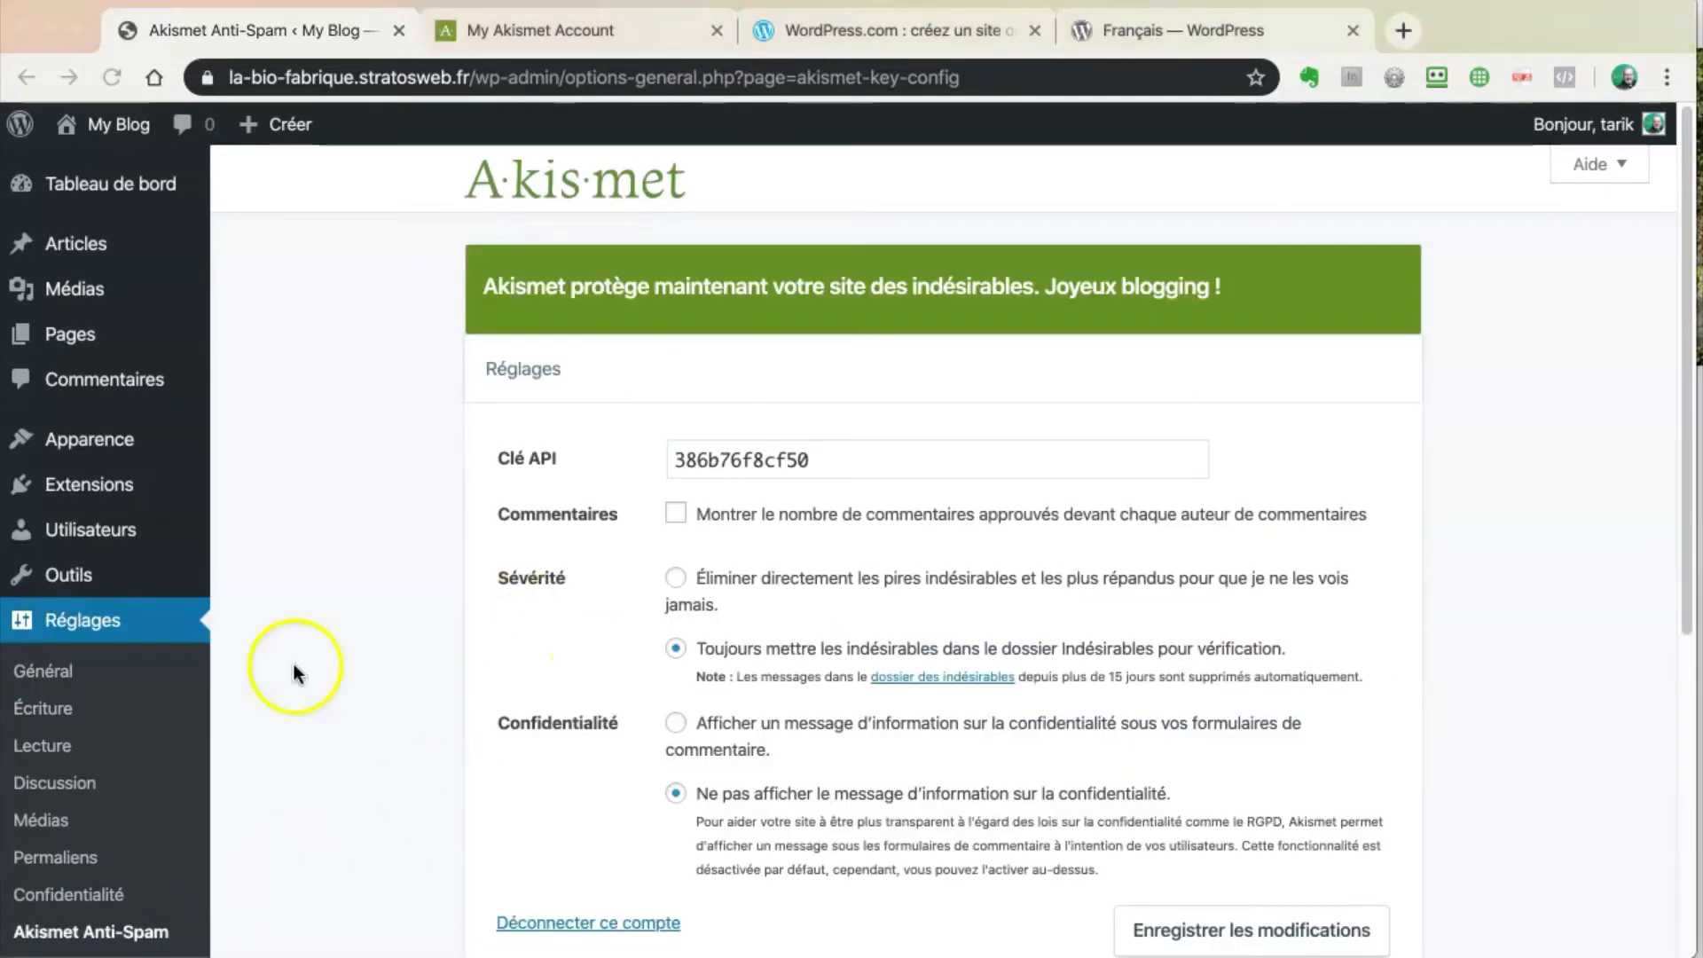
Step: Enable showing approved comment counts beside comment authors and the privacy notice under comment forms, and save the Akismet settings
scroll(295, 763, down, 3)
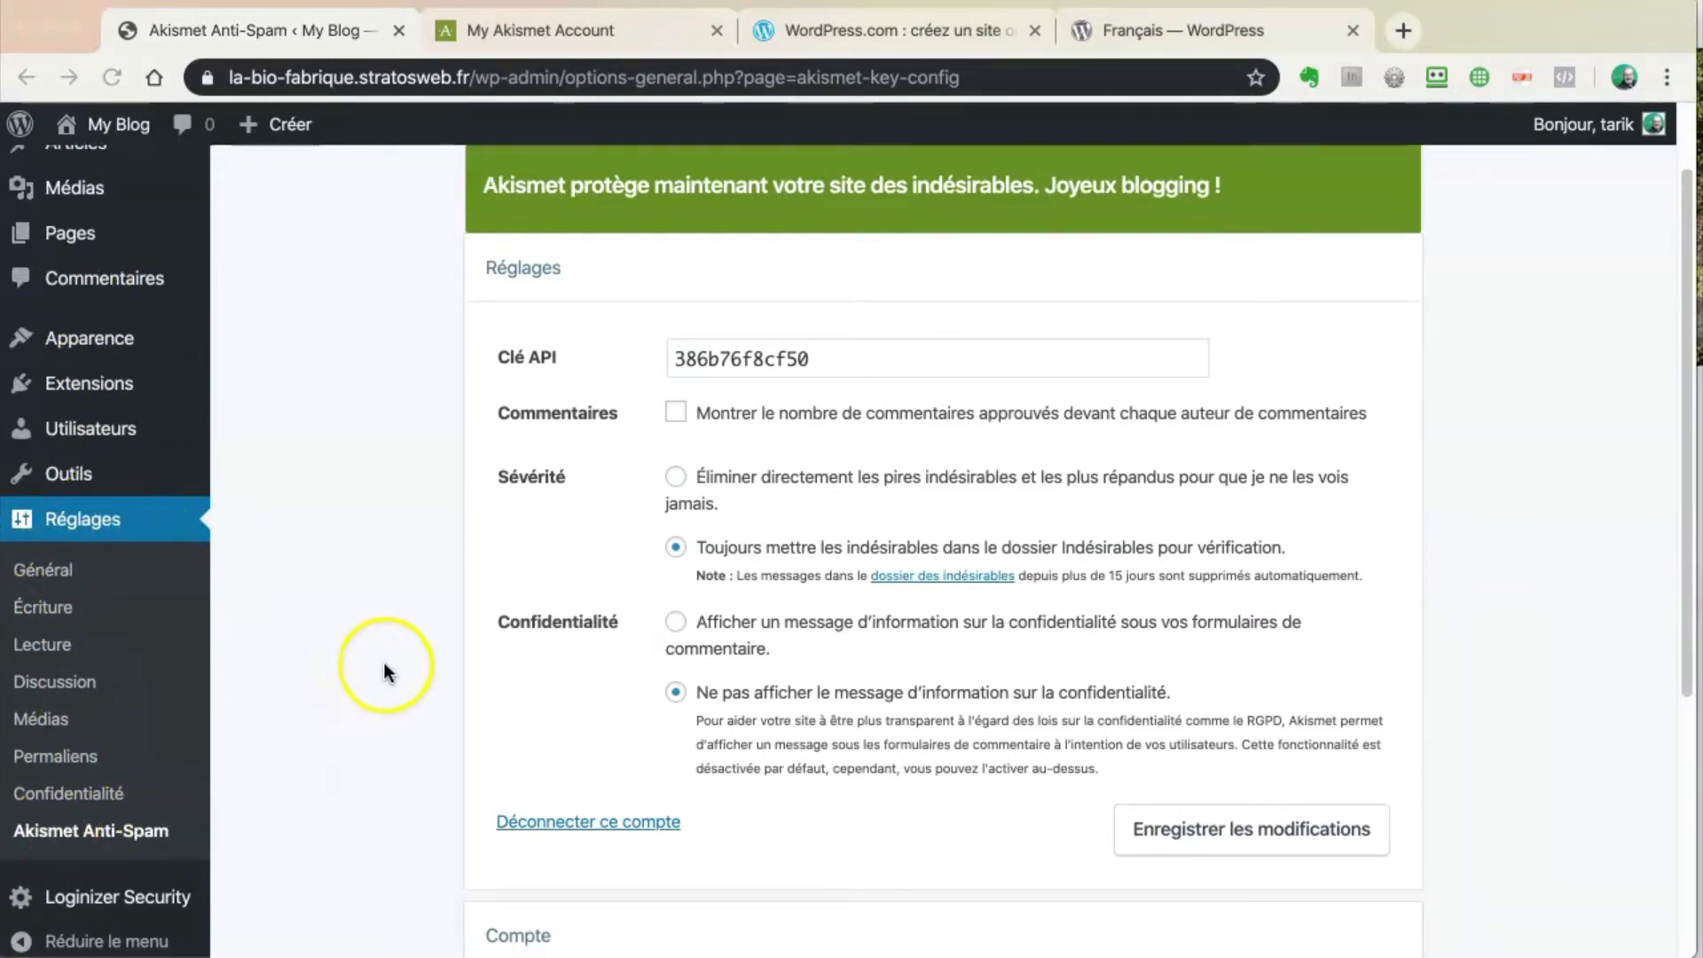
scroll(383, 662, up, 3)
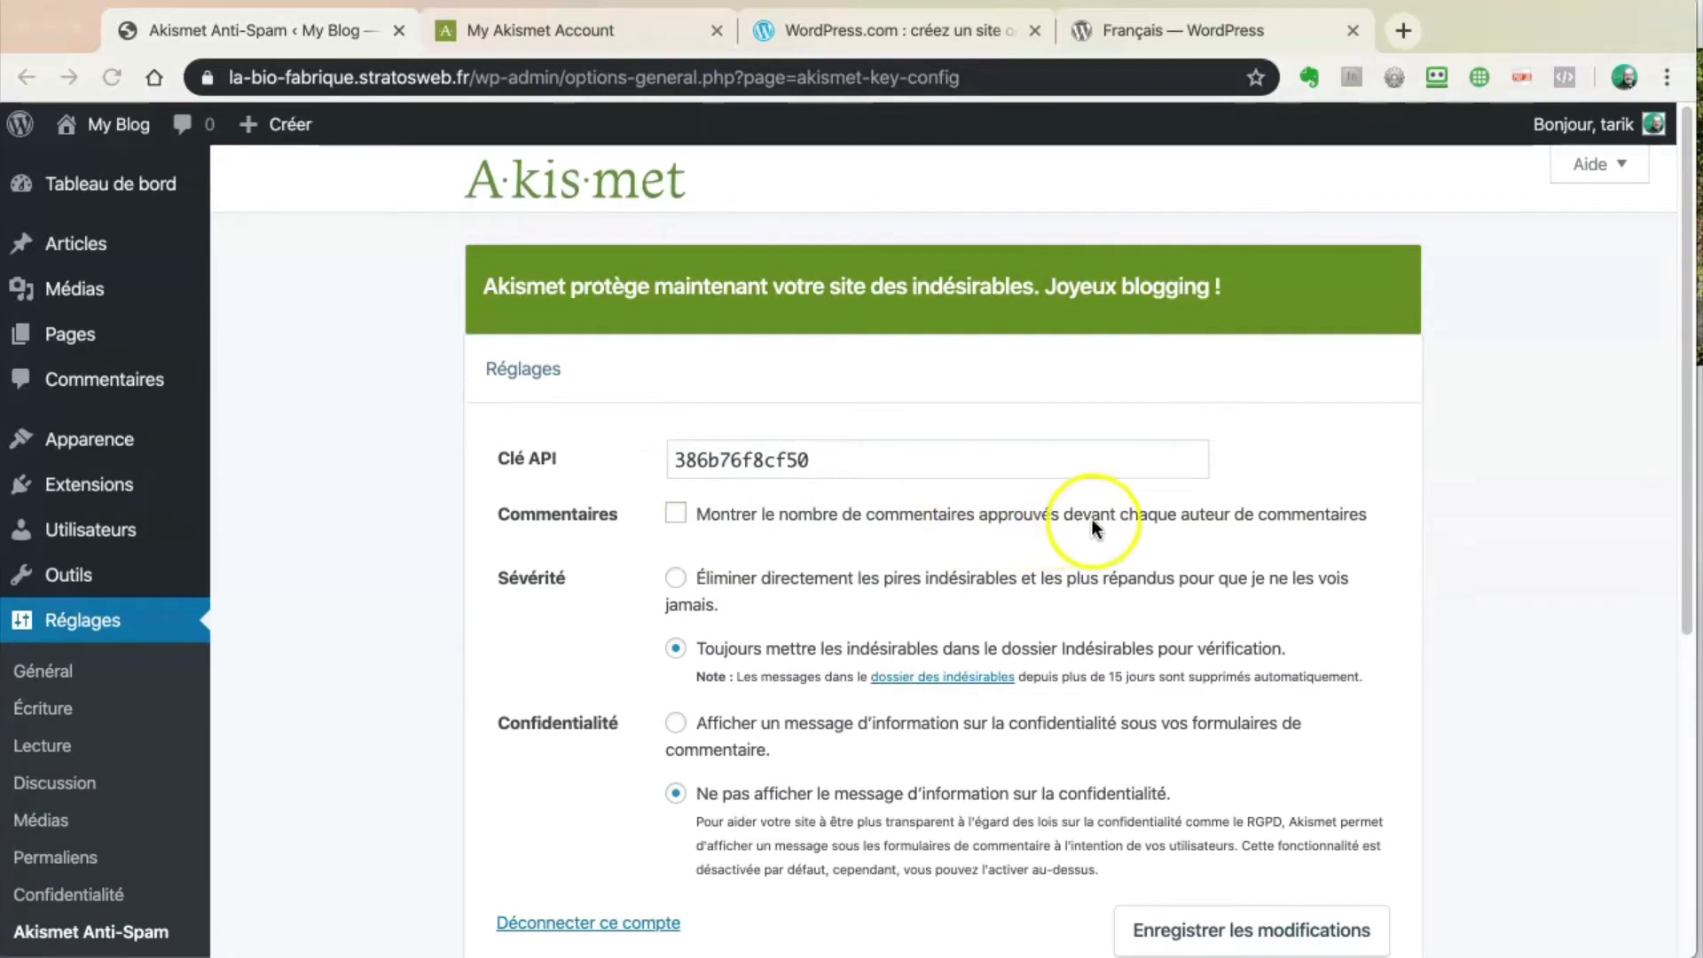
click(677, 512)
click(676, 517)
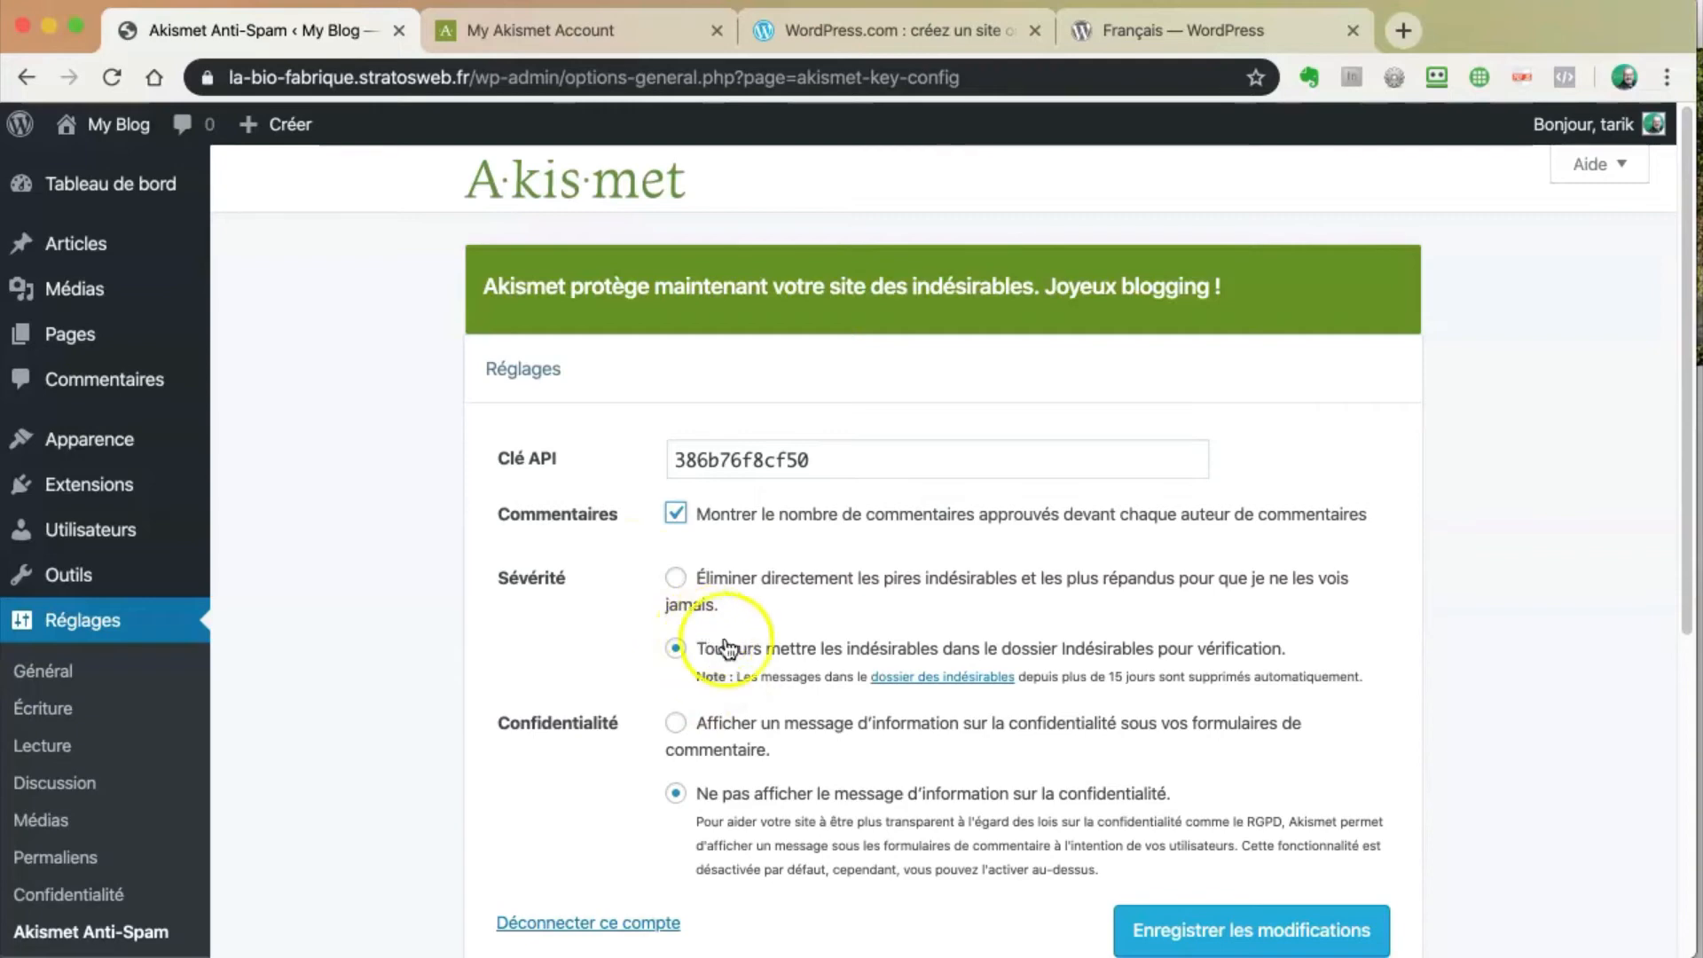
scroll(774, 701, down, 3)
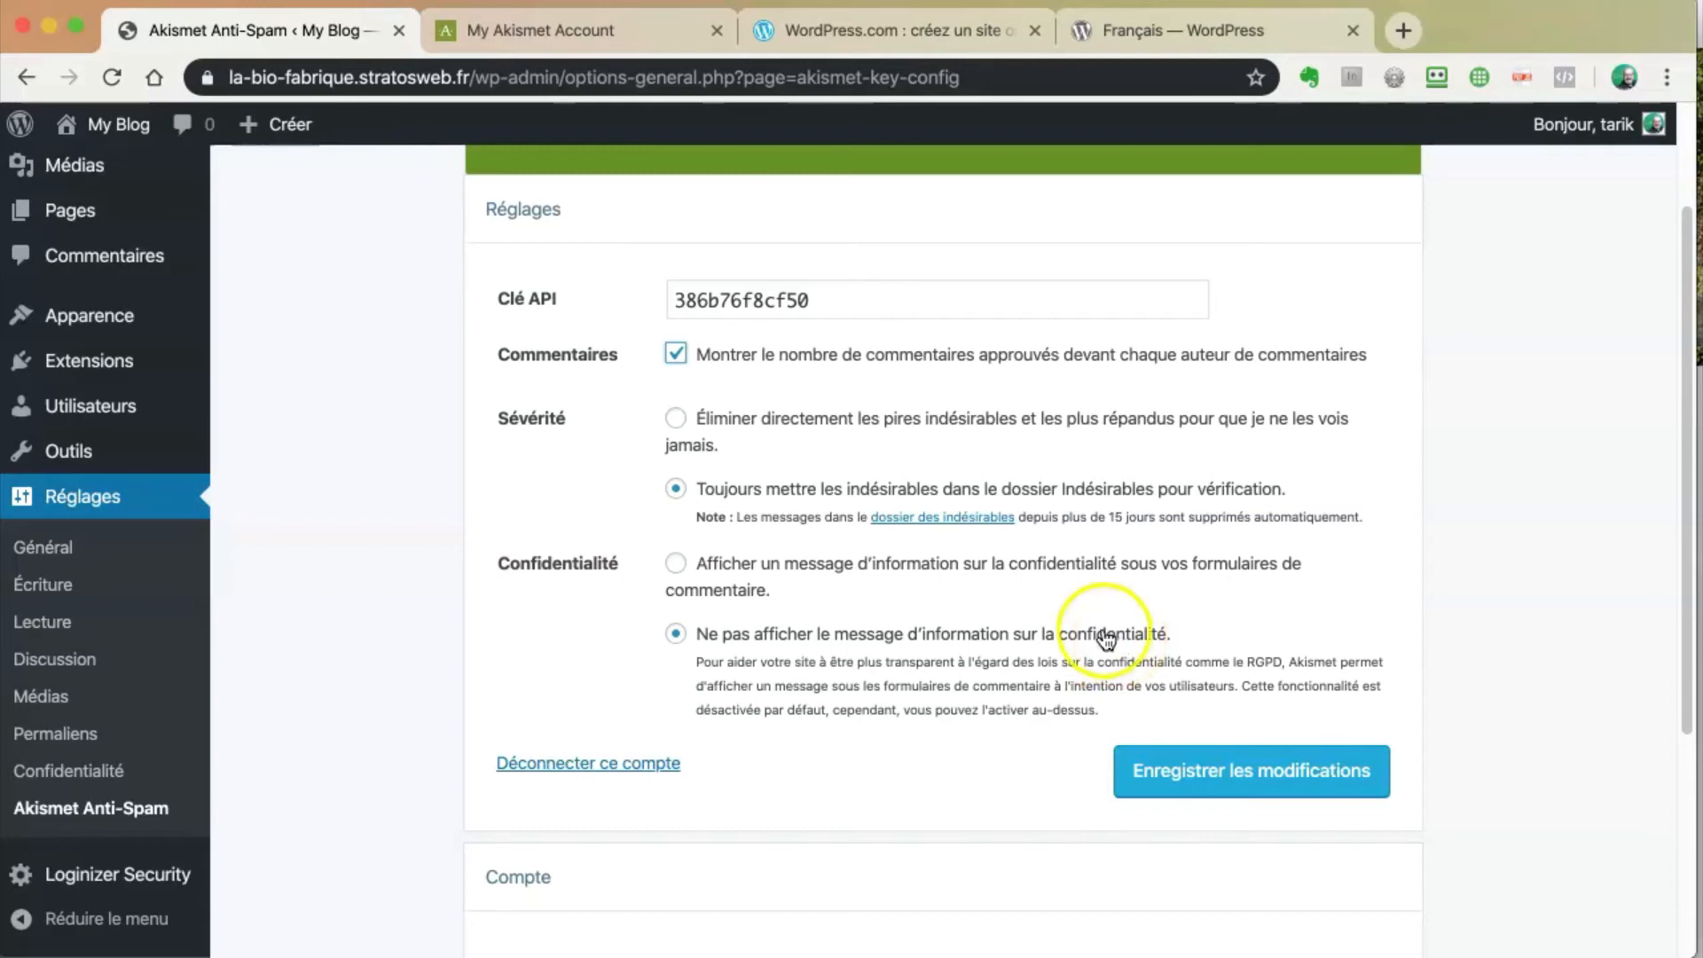
click(680, 563)
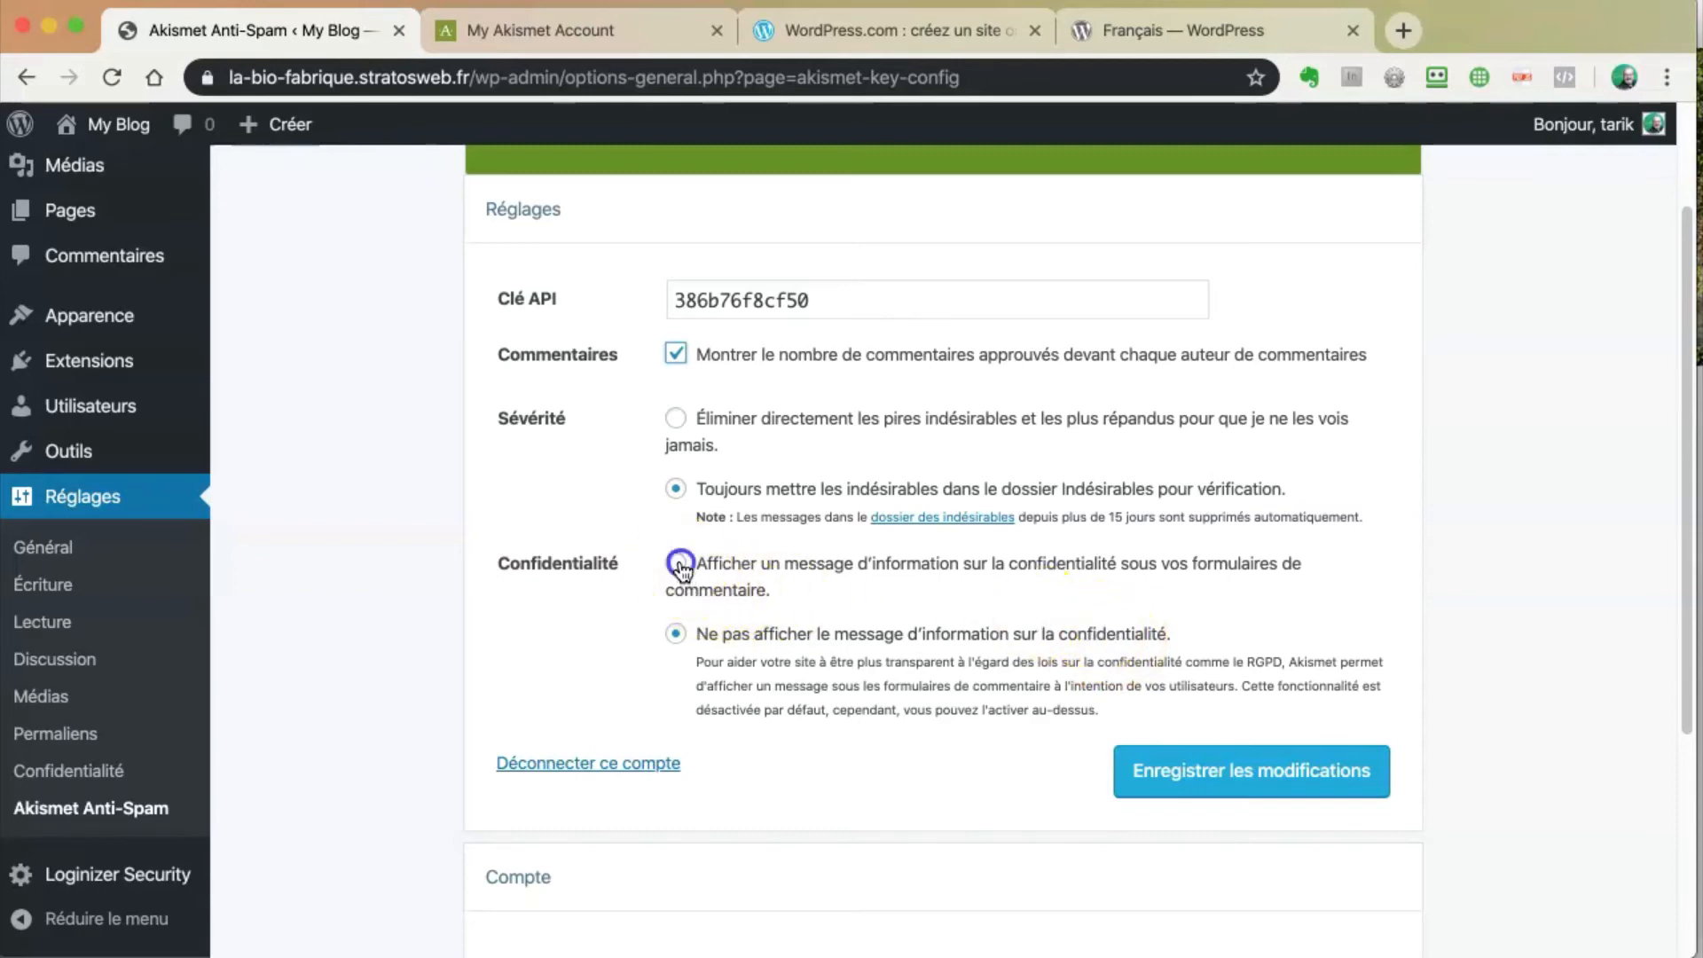
click(739, 599)
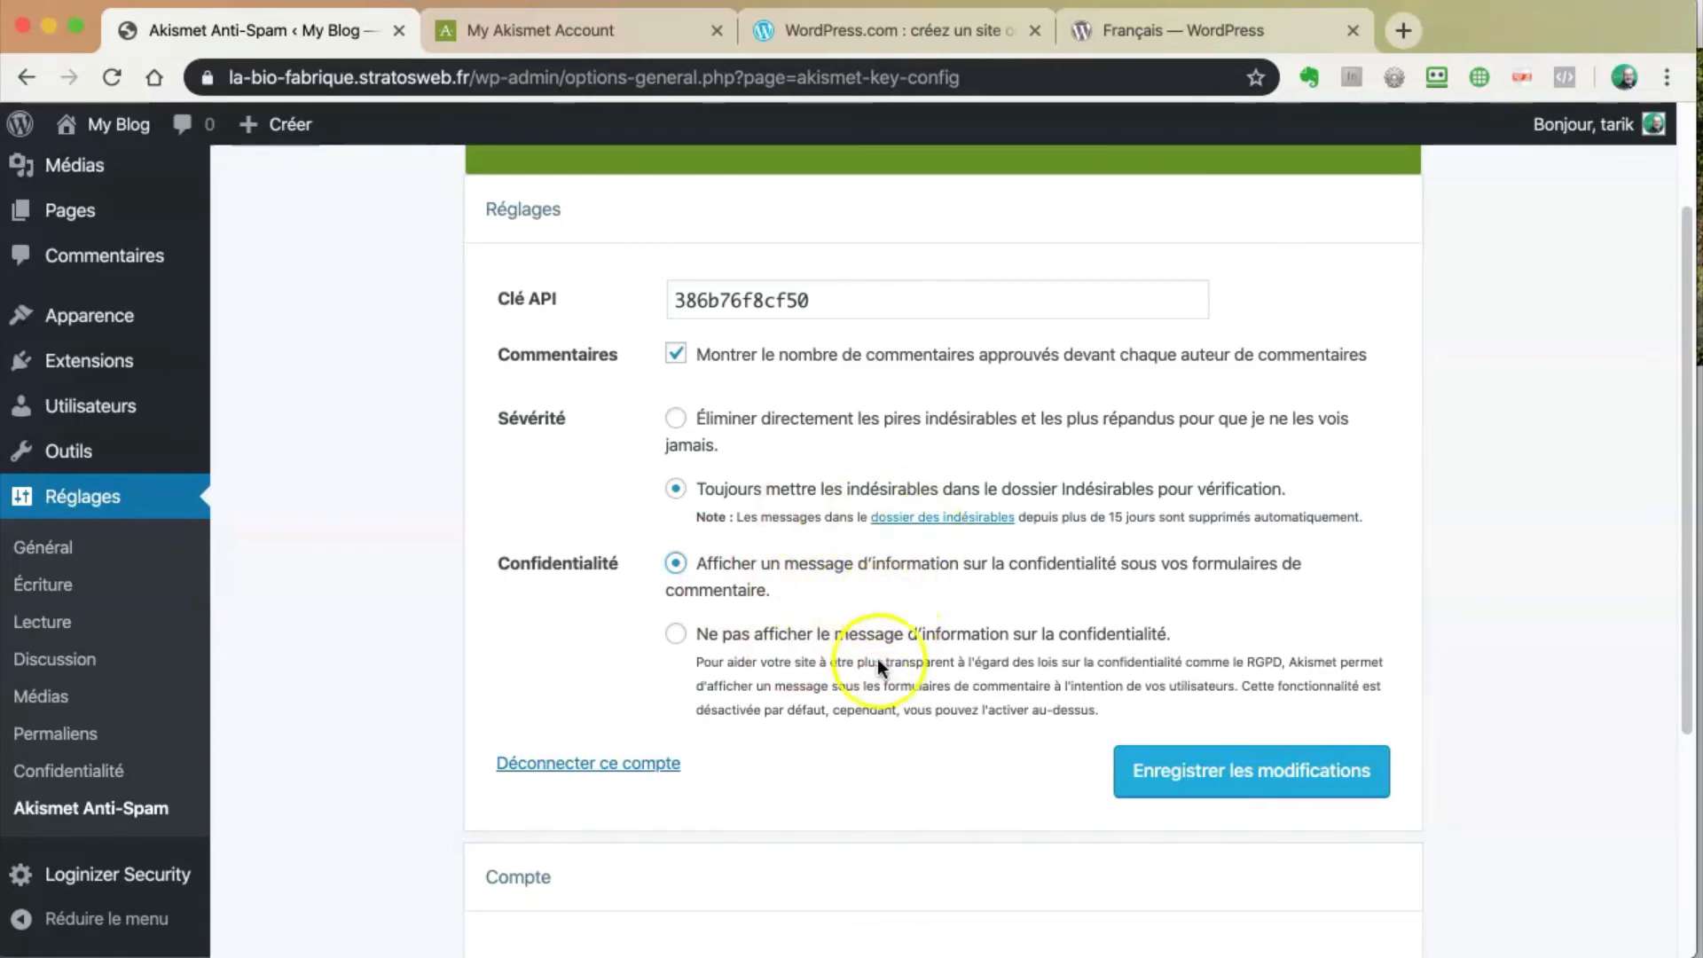
click(1203, 777)
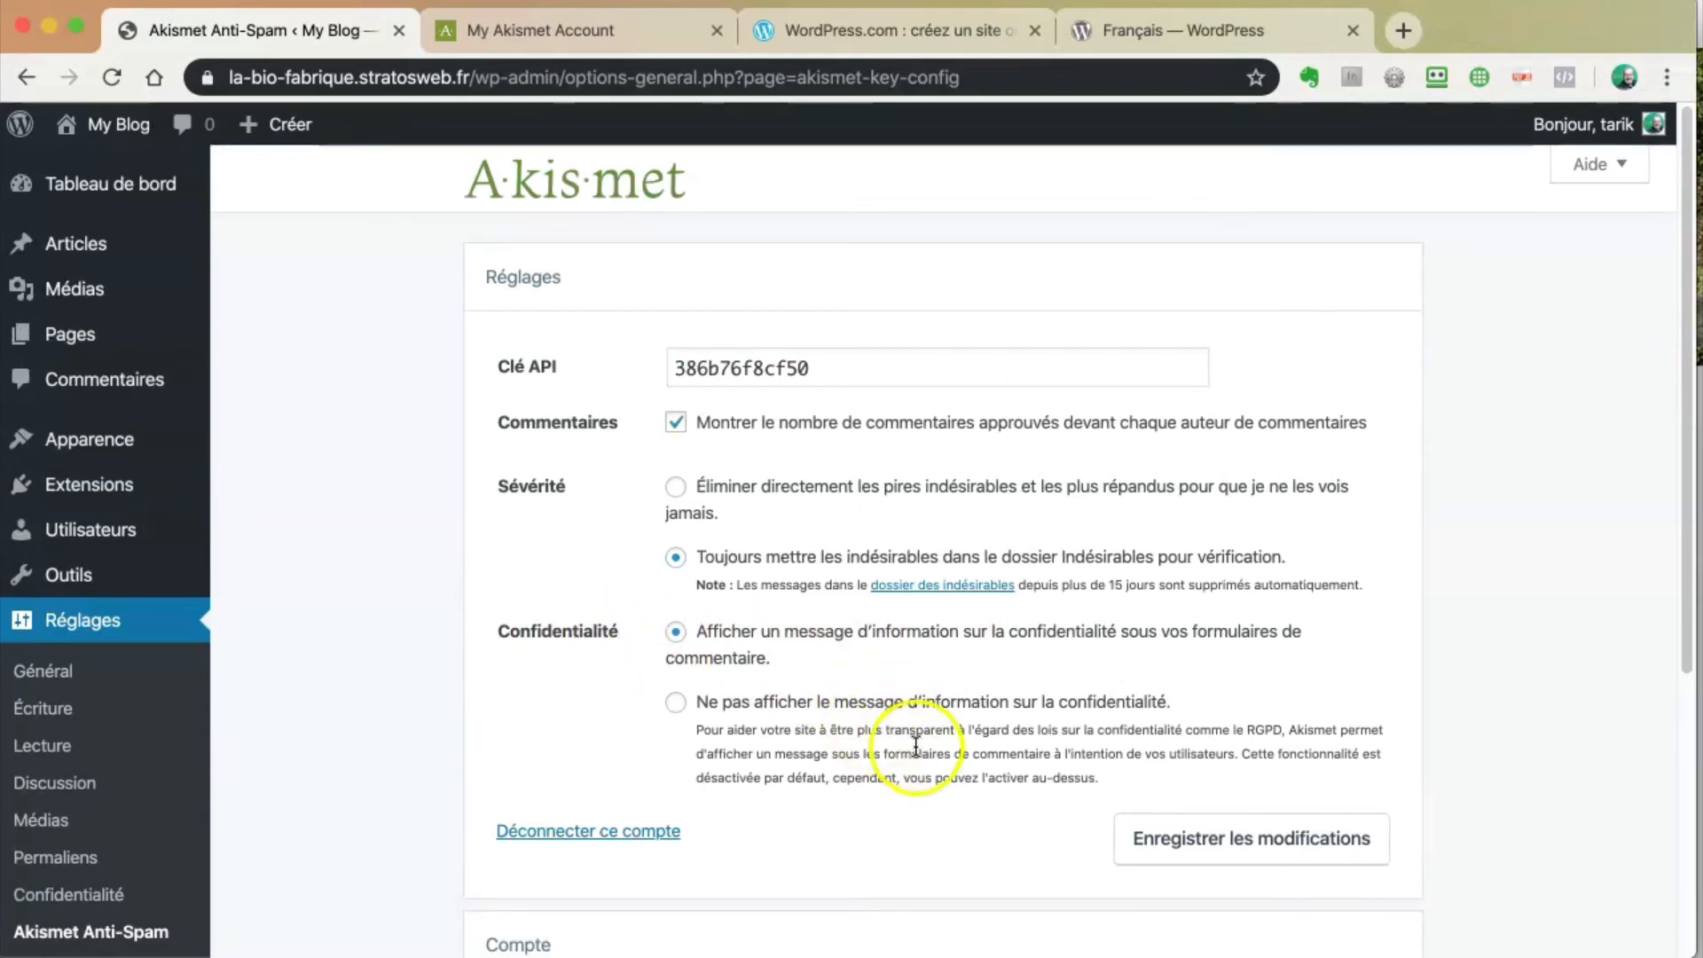
Step: Review the Akismet account's subscription type and status, and check the saved API key
scroll(919, 745, down, 5)
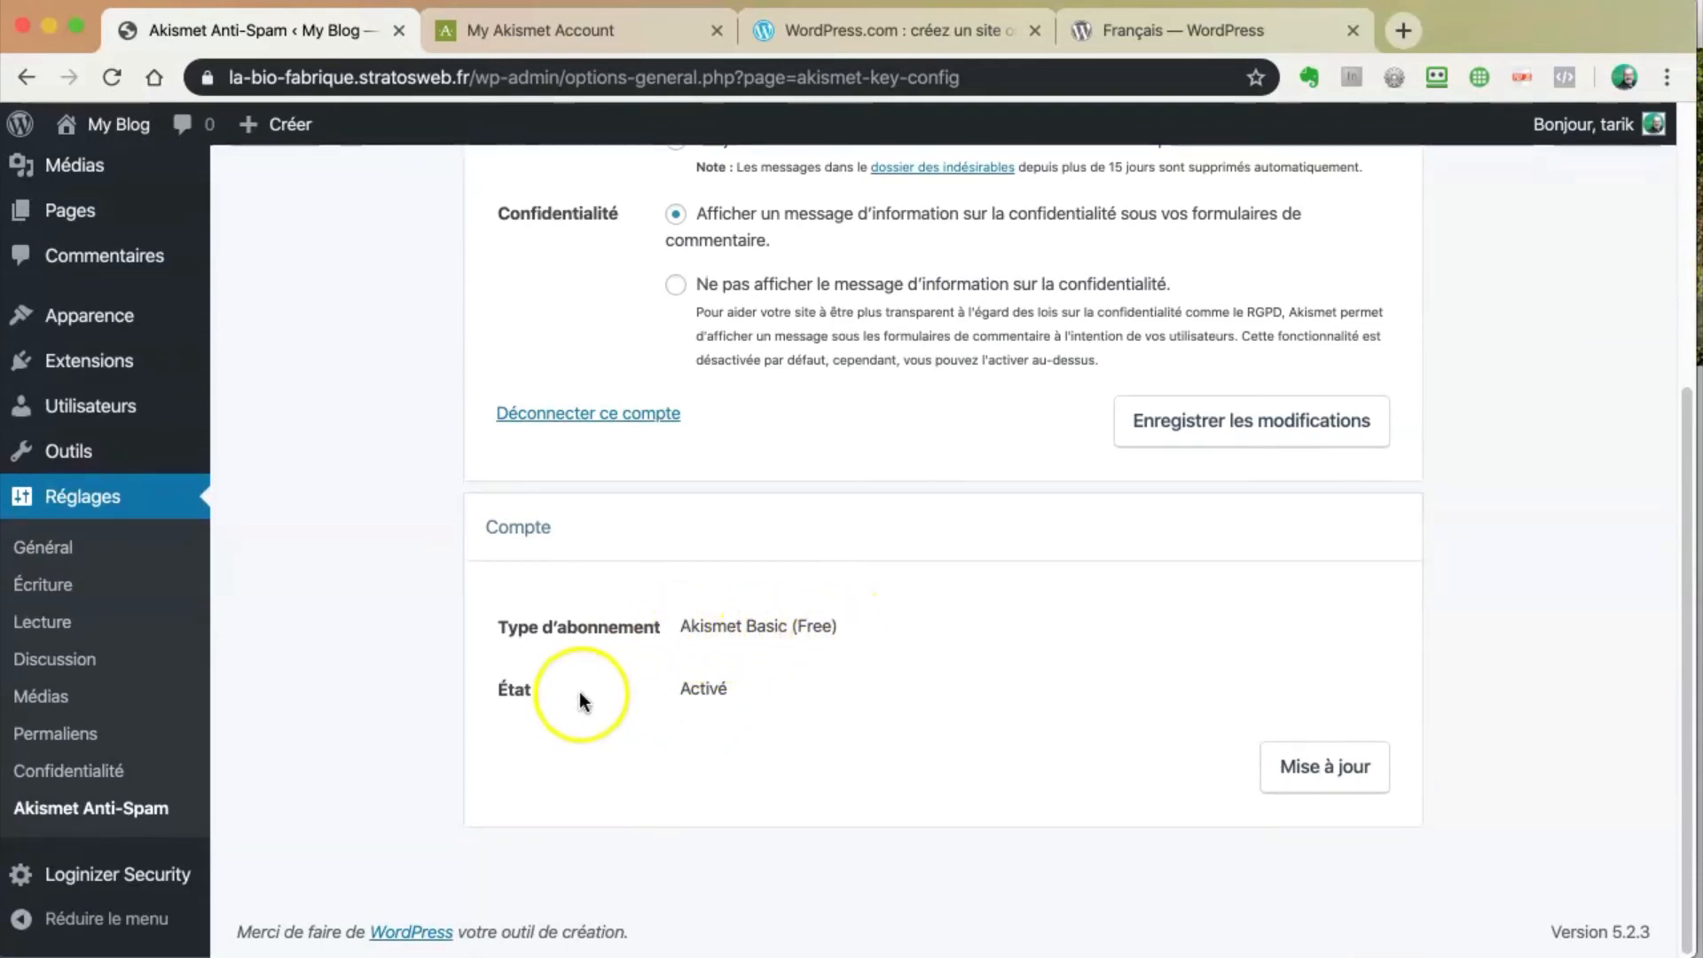
scroll(942, 684, left, 5)
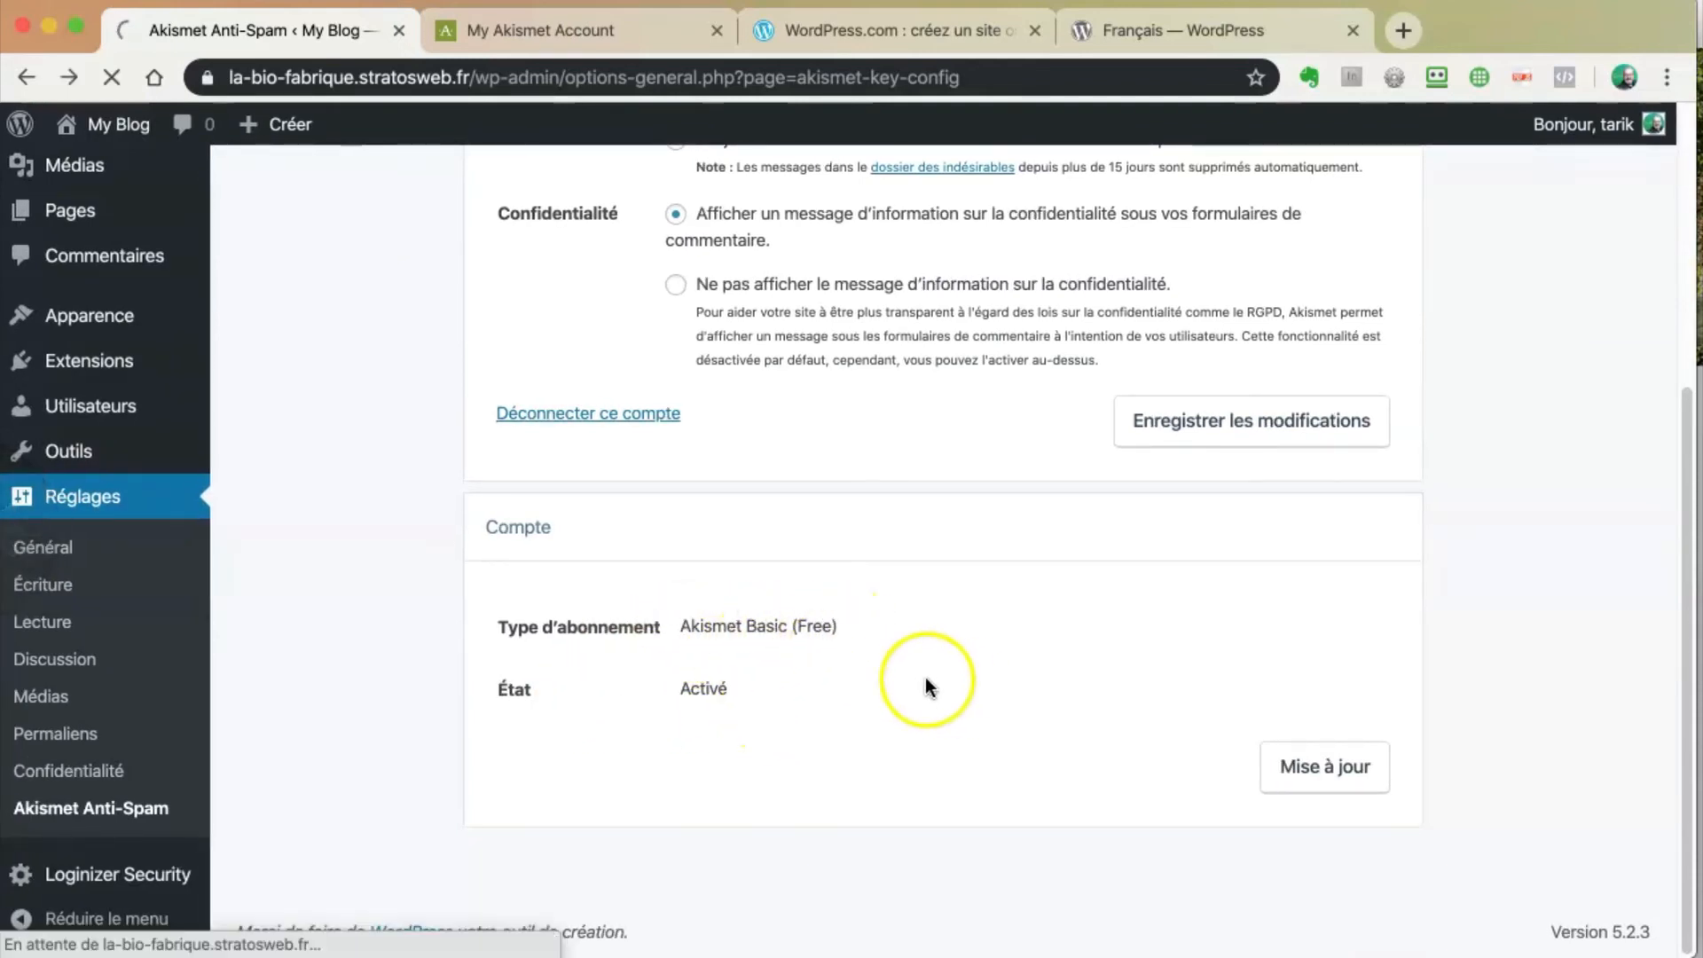
scroll(923, 679, up, 5)
double_click(749, 367)
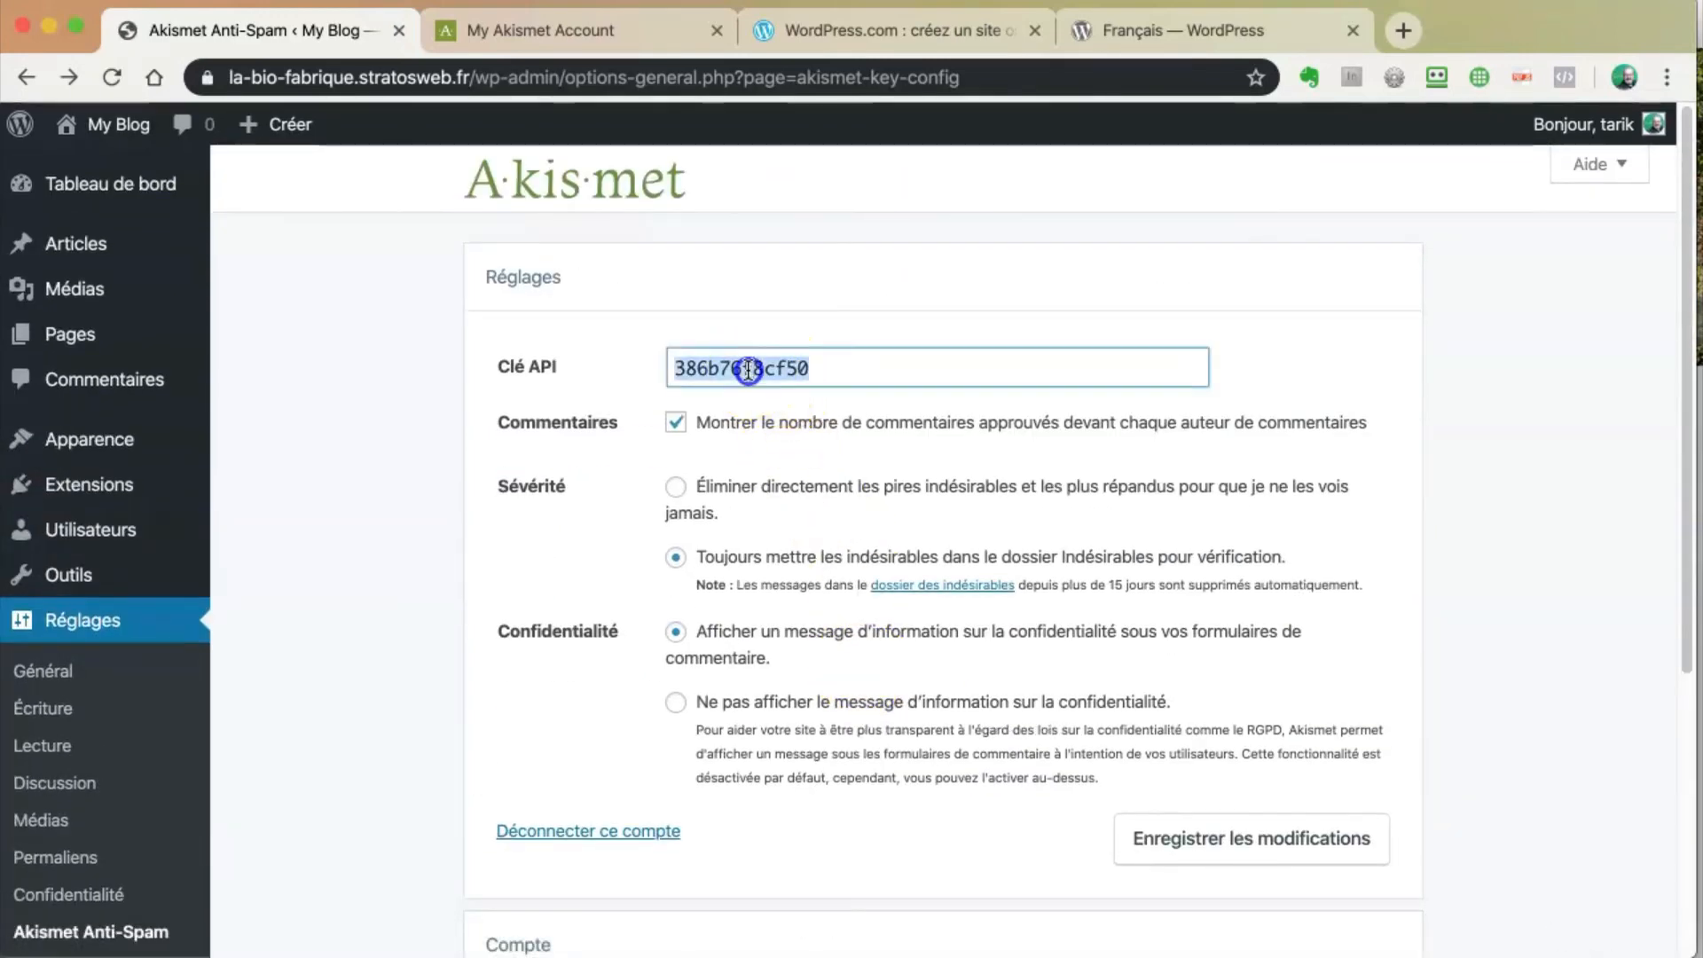
click(818, 366)
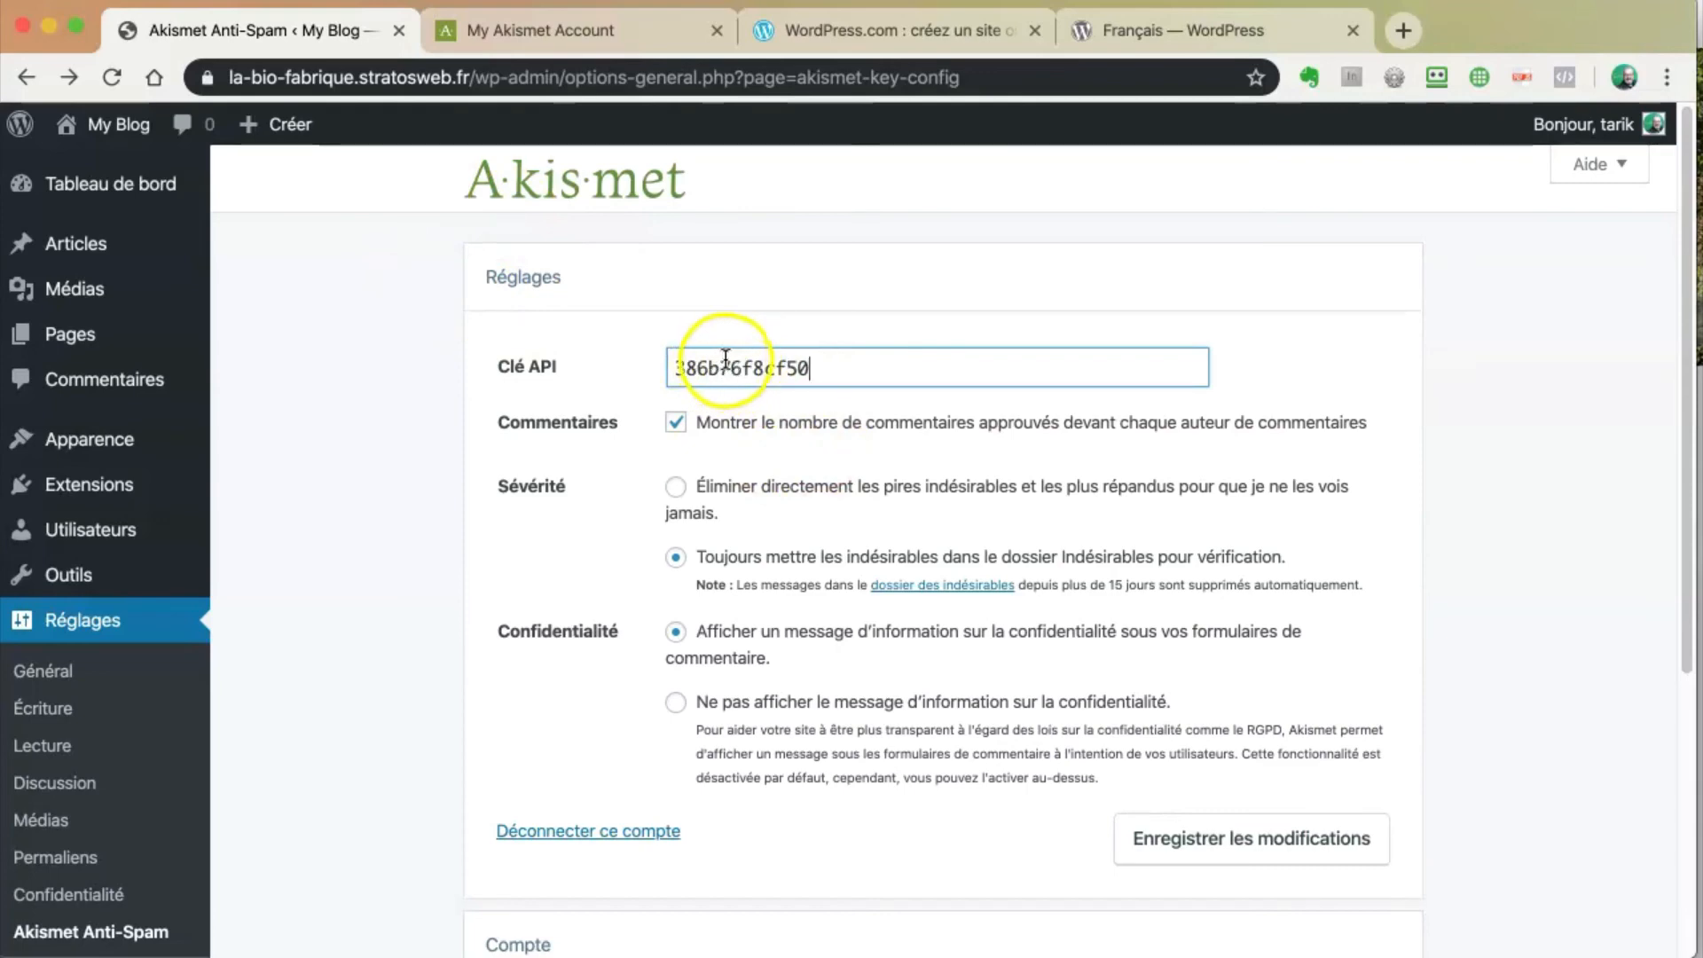
click(374, 339)
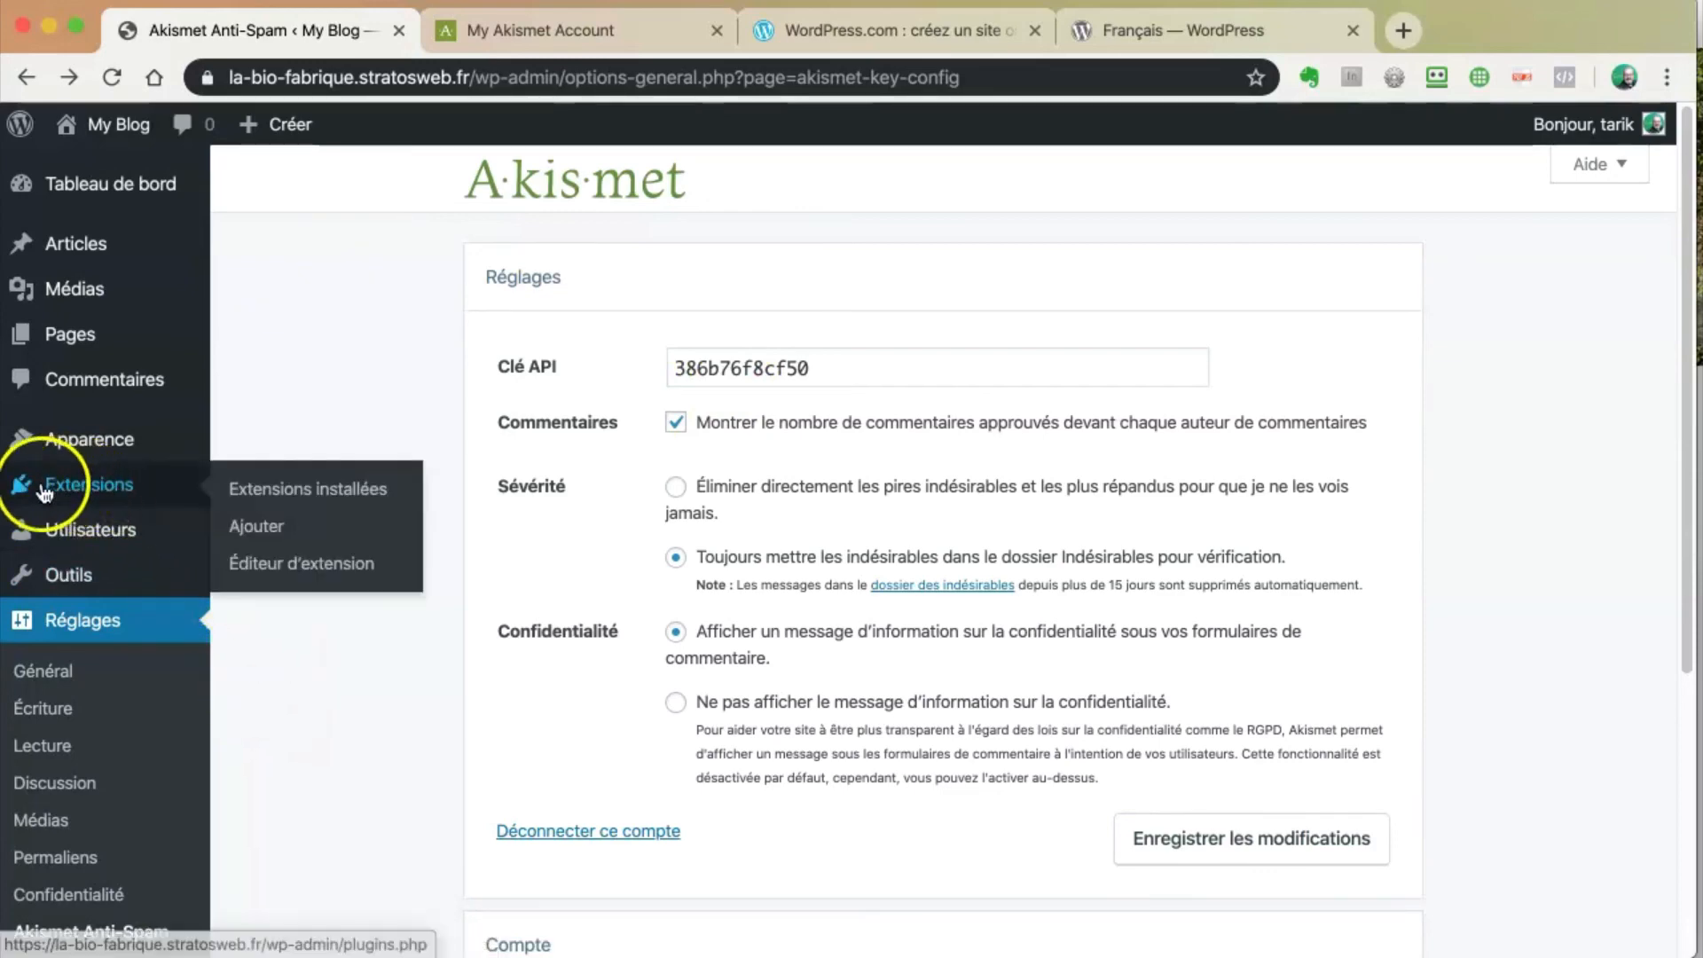
Step: View the site's installed extensions, filter them to the activated ones, and return to the full list
click(81, 484)
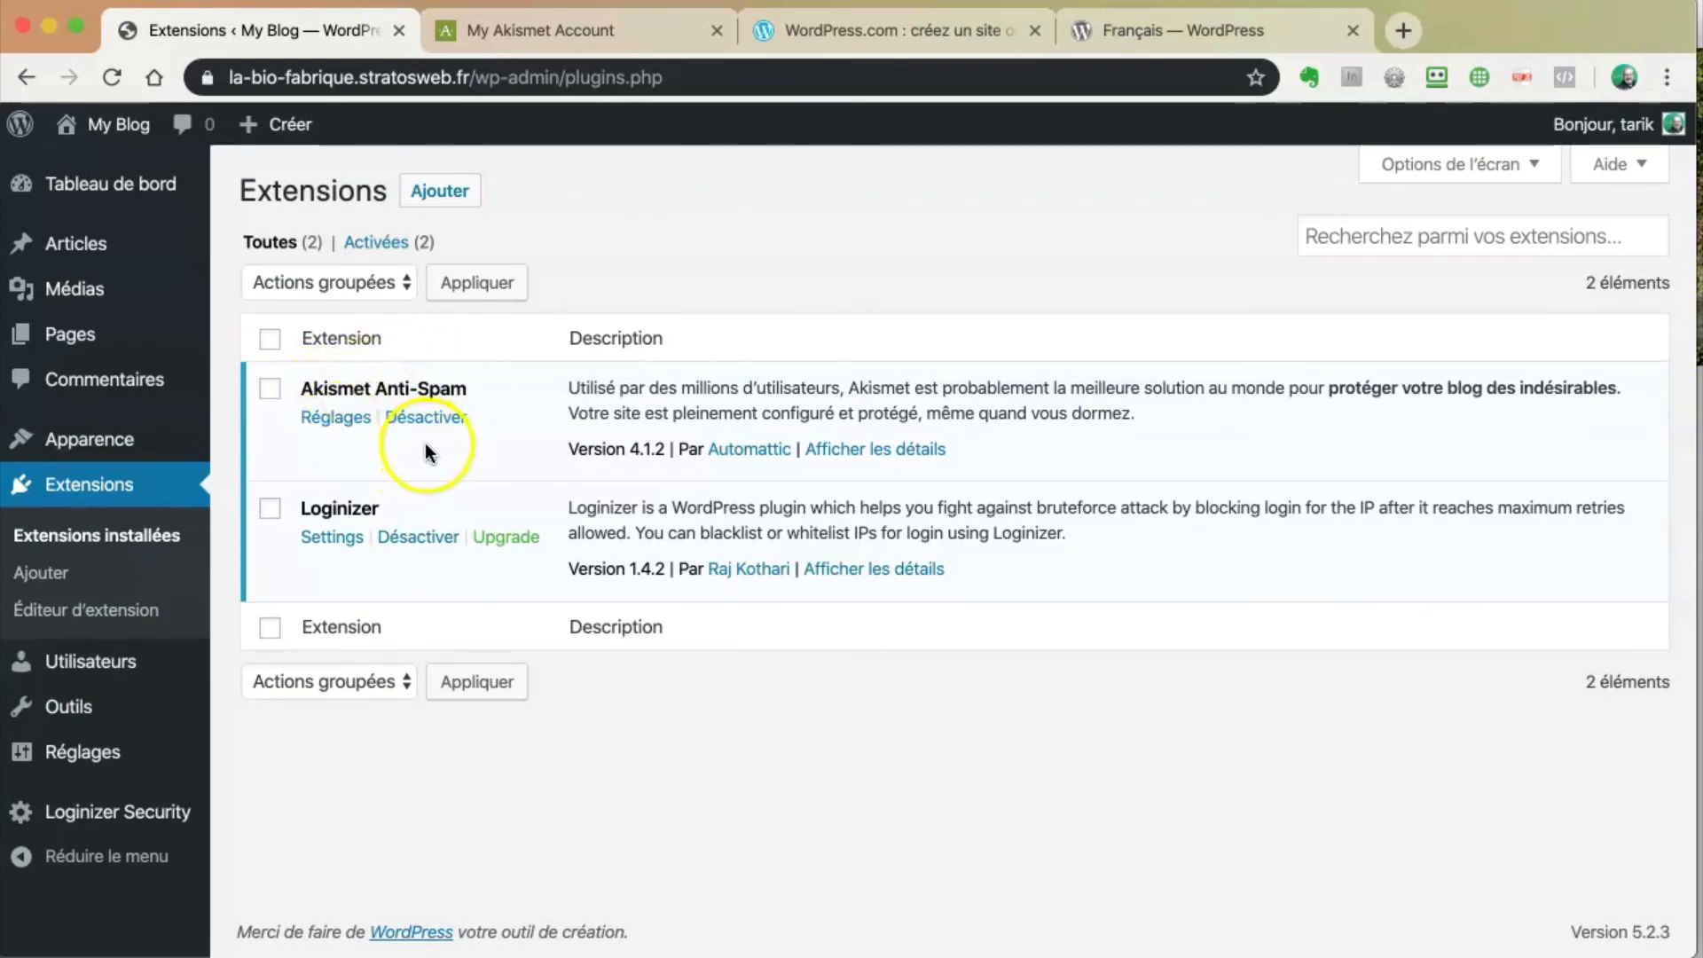
click(377, 241)
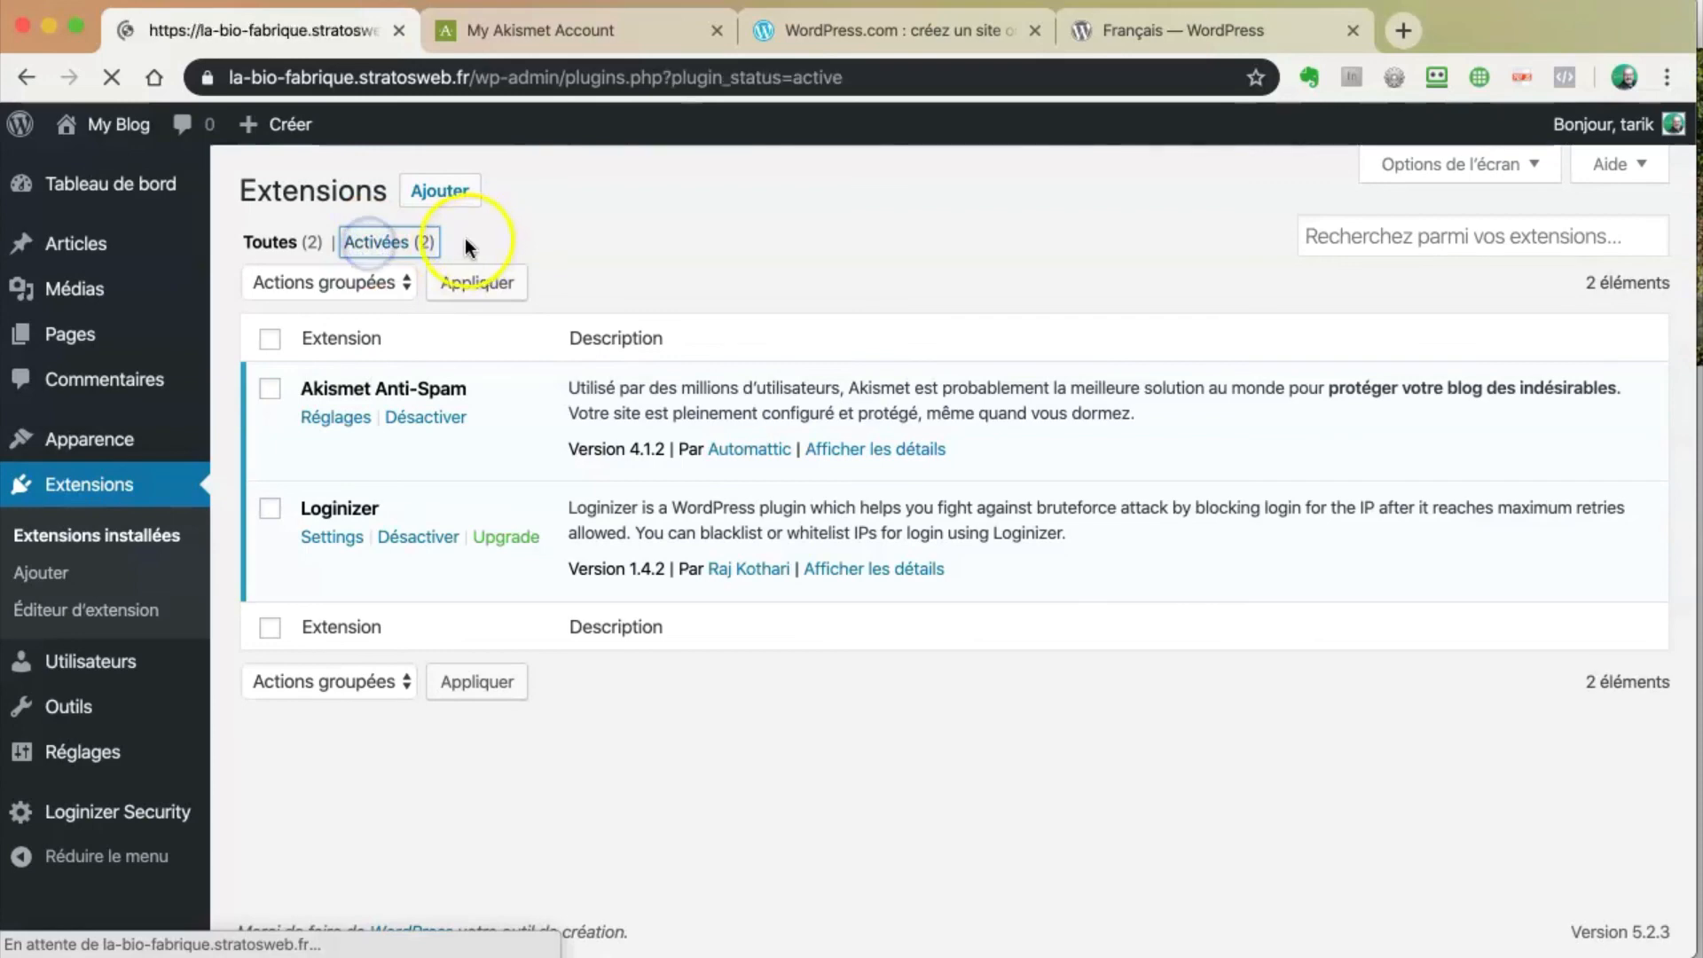
click(270, 241)
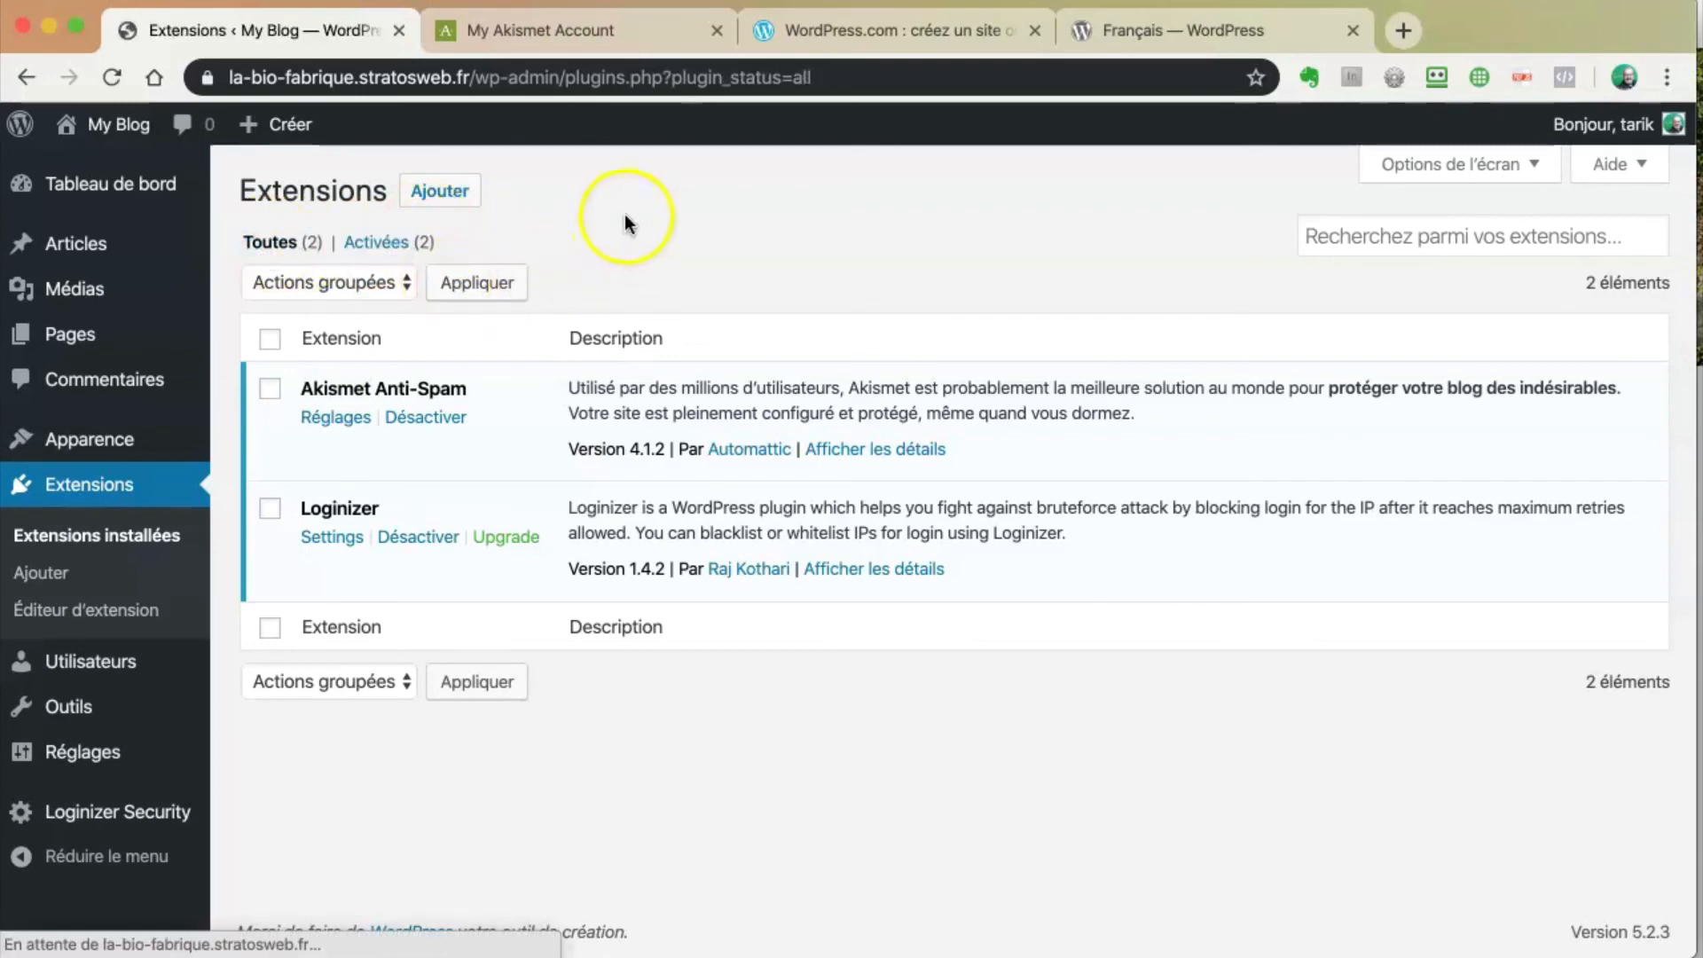